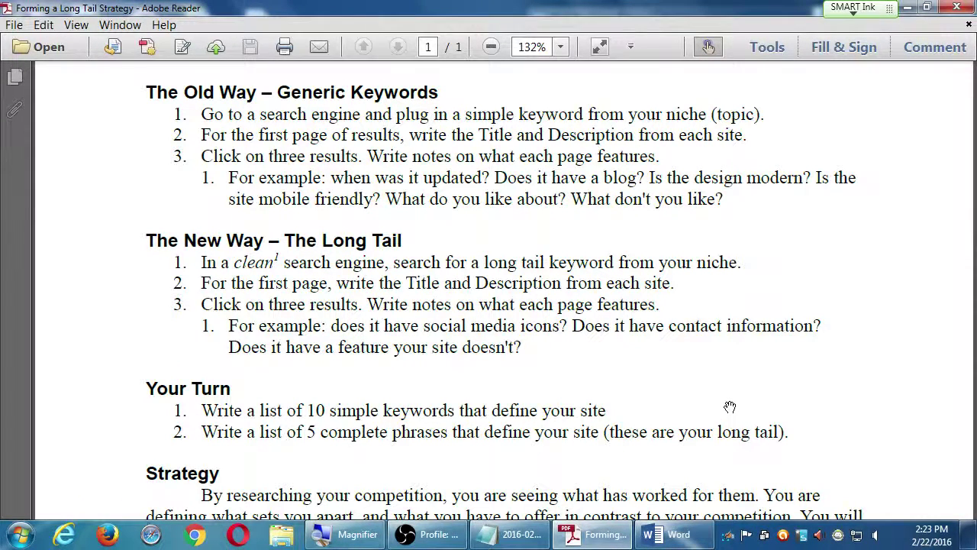
- Minimize Adobe Reader and Notepad, then start a blank Word document (Document1)
click(907, 8)
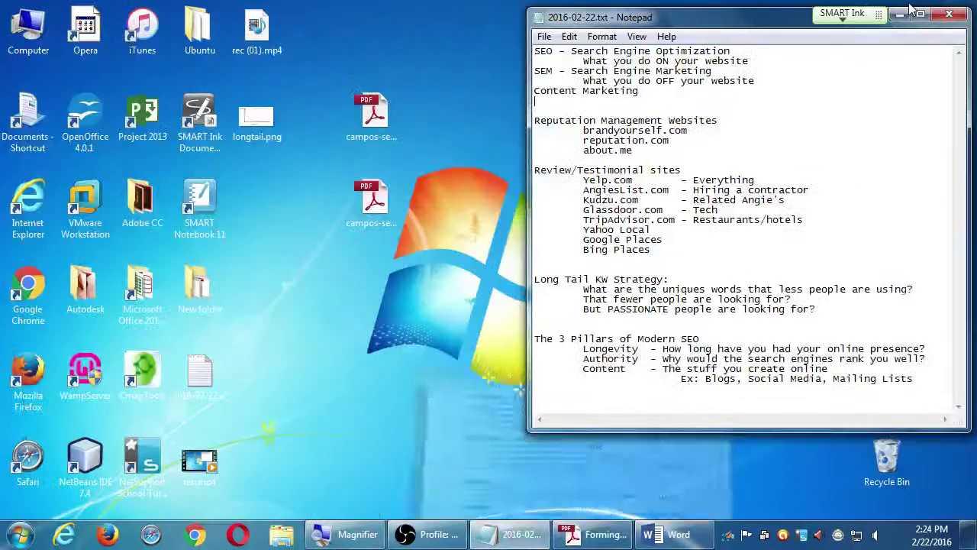
click(899, 15)
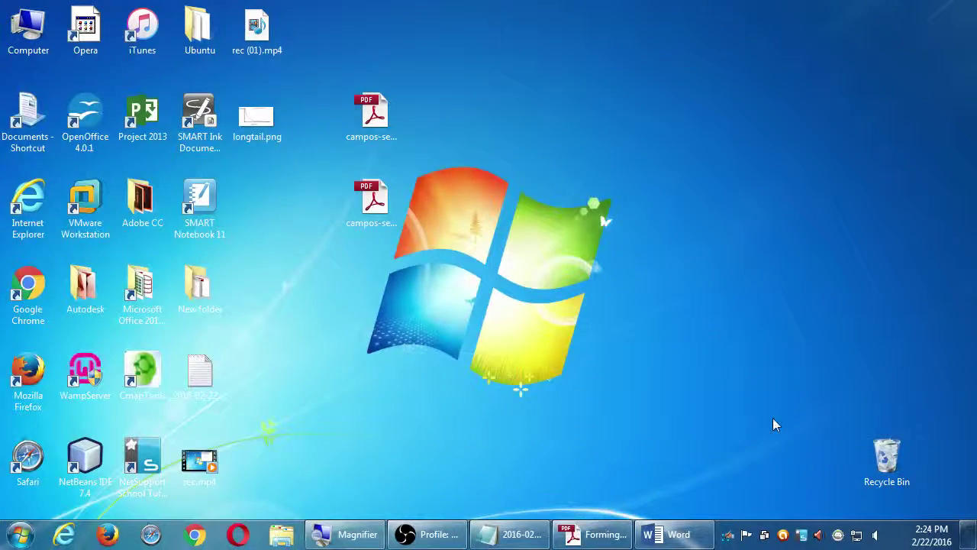
click(678, 533)
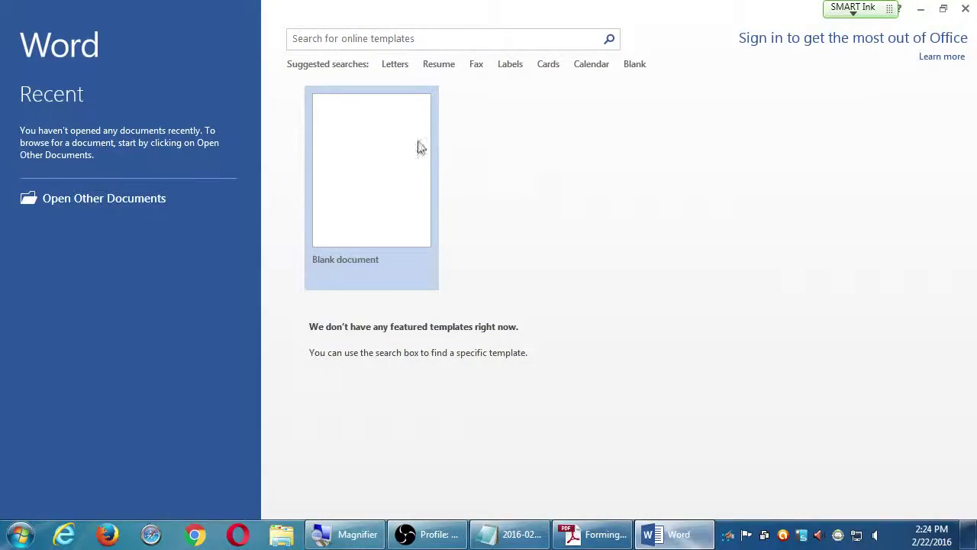
click(374, 165)
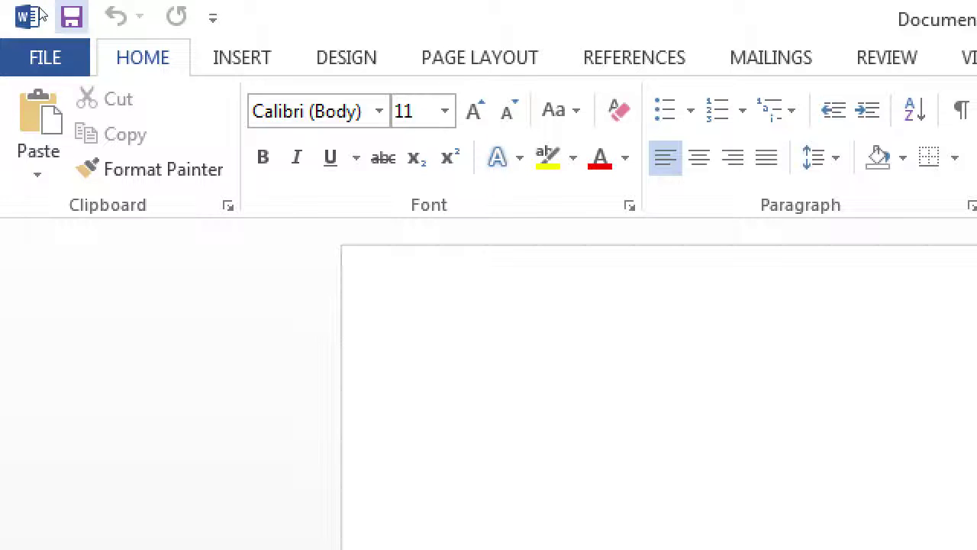
- Save the empty document on the Desktop under the name '2016-02-22 CA'
click(71, 17)
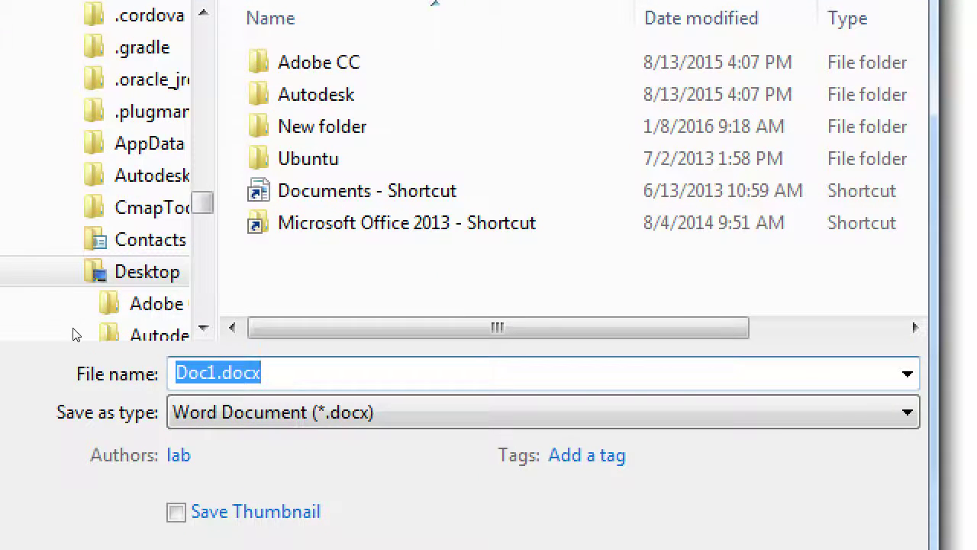
text(2016)
key(Down)
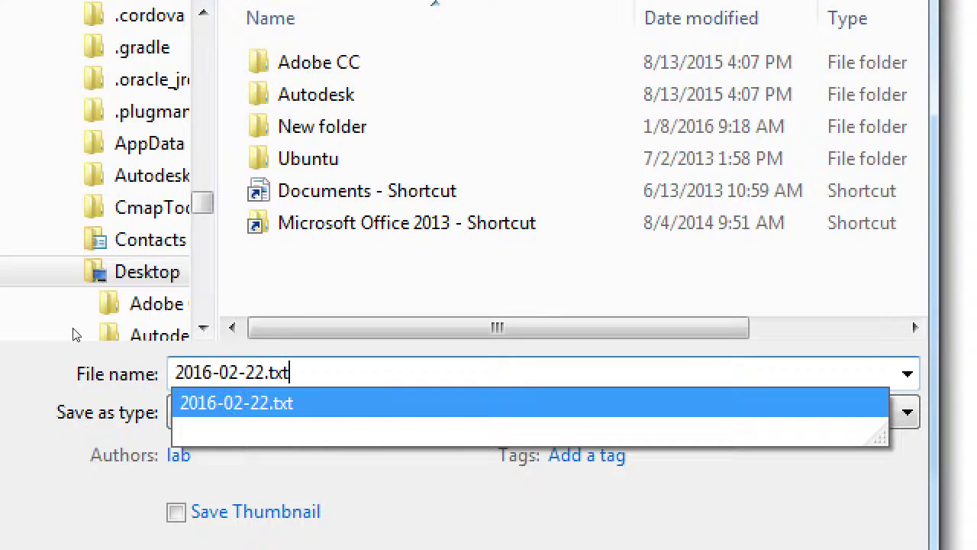
key(BackSpace)
key(BackSpace)
key(BackSpace)
key(BackSpace)
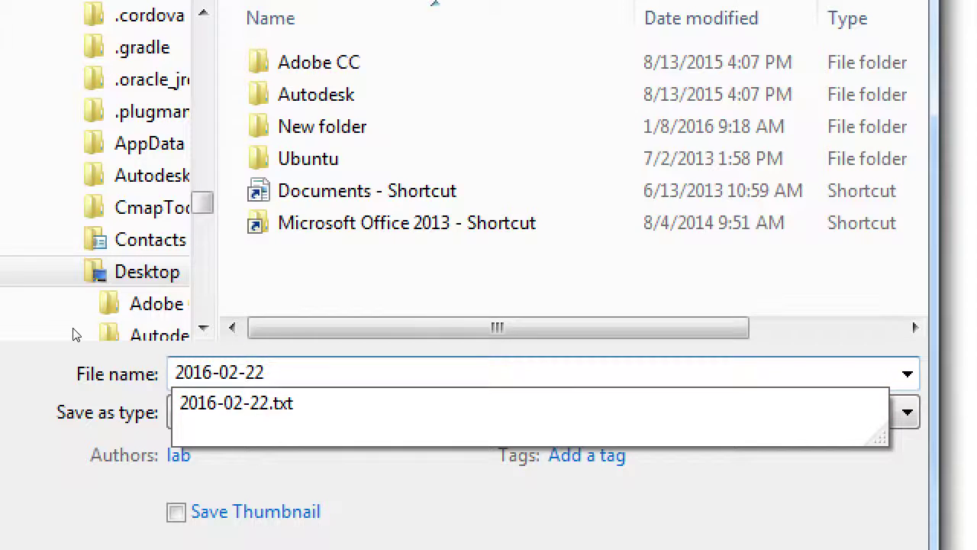
text(CA)
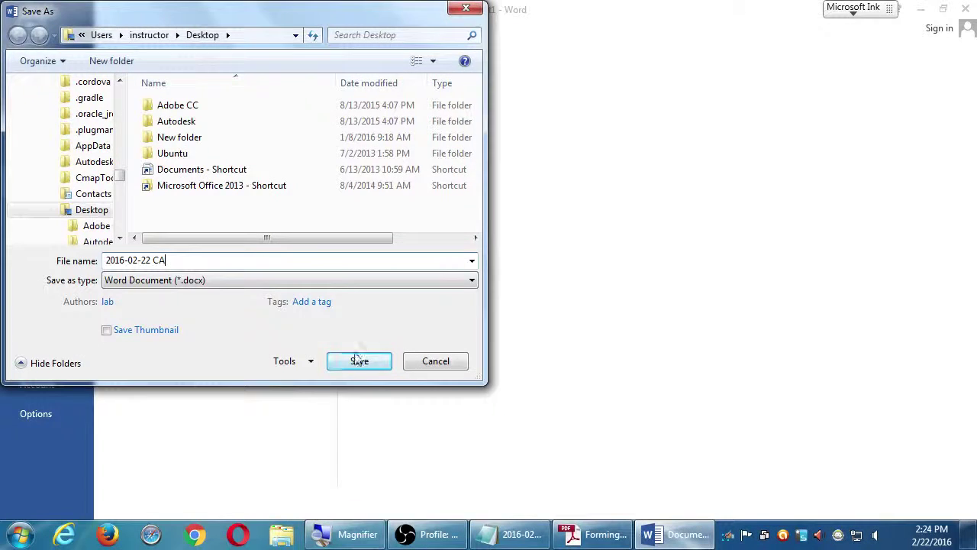
click(368, 361)
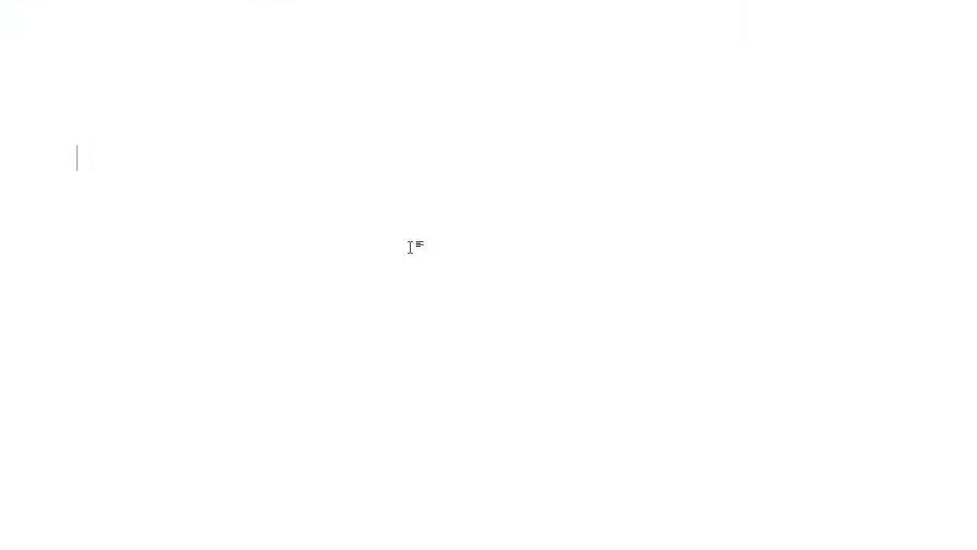
- Type the title 'Competitor Analysis based on Keywords' and the line 'Generic Keyword: Comic Book Shops'
text(Compt)
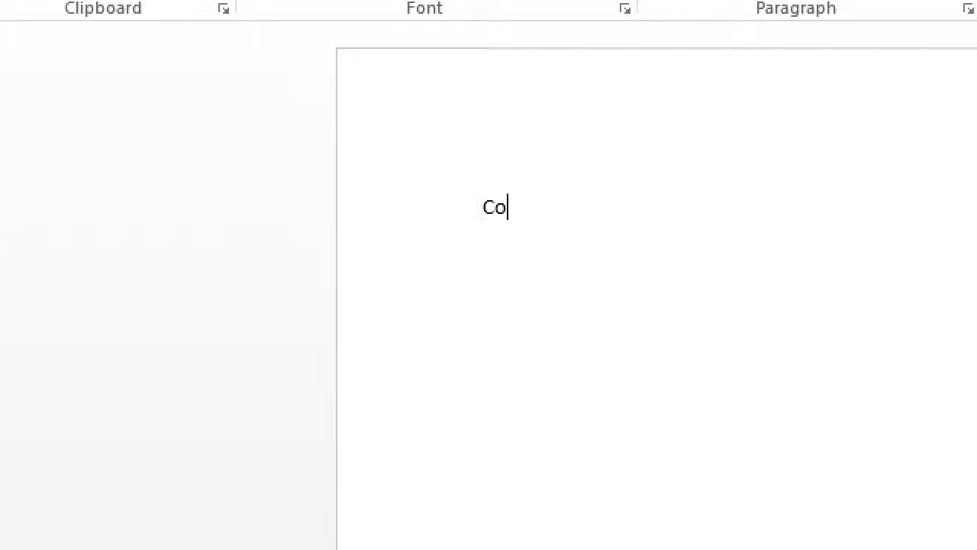
key(BackSpace)
key(BackSpace)
text(eti)
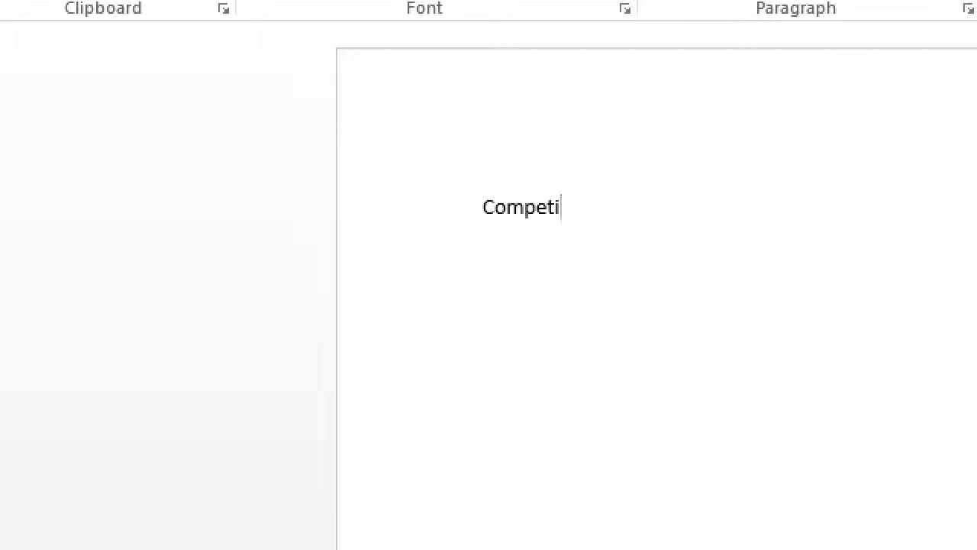
text(tor Analytis)
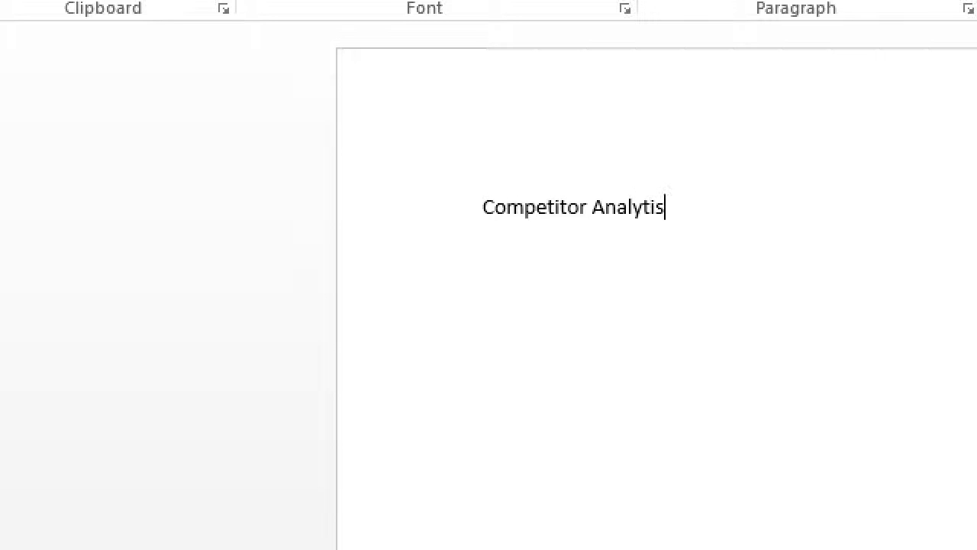
key(BackSpace)
key(BackSpace)
key(BackSpace)
text(sis based)
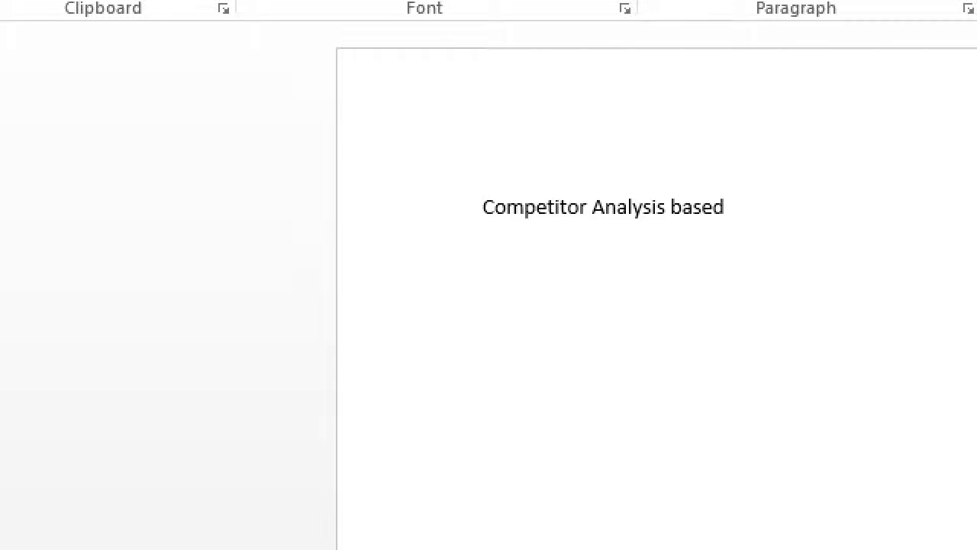
text( on Keywords)
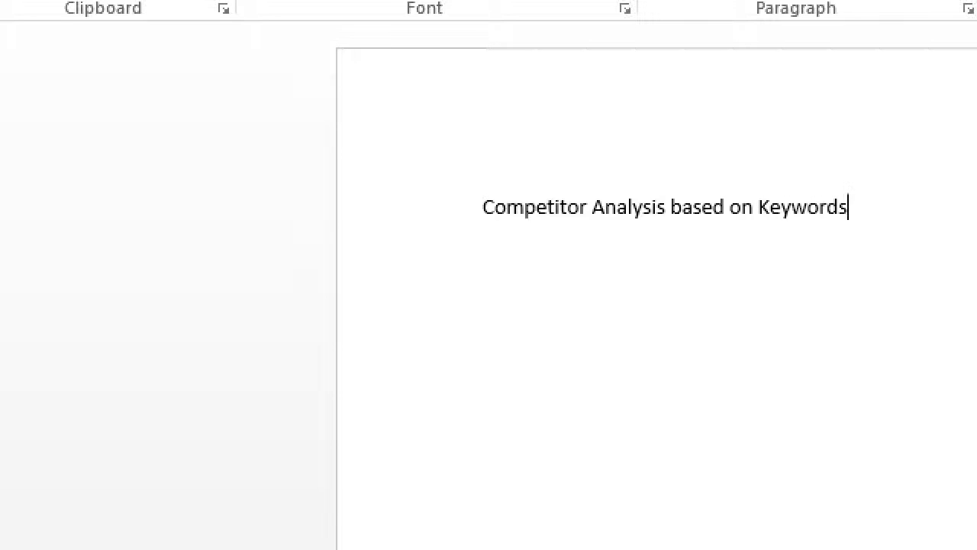
key(Return)
text(Generic Keyw)
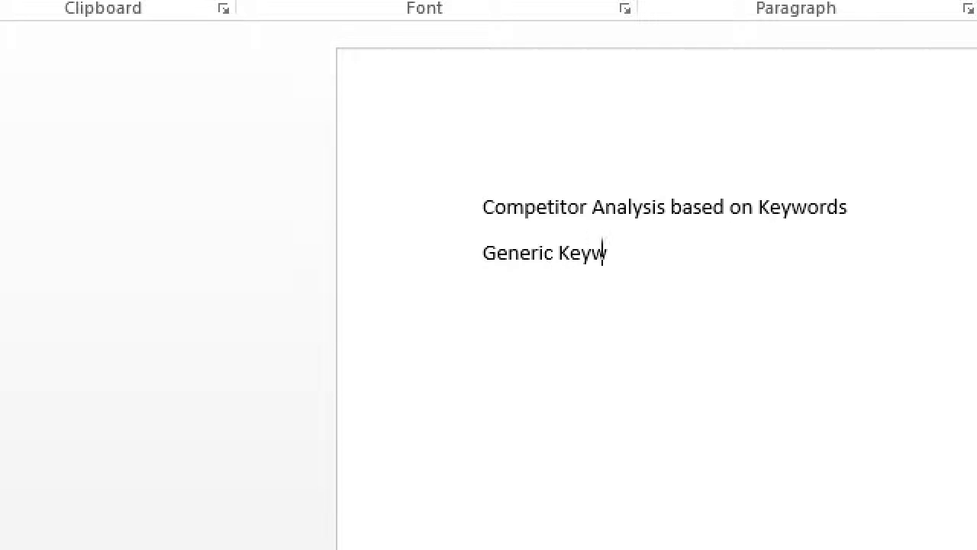
text(ord:)
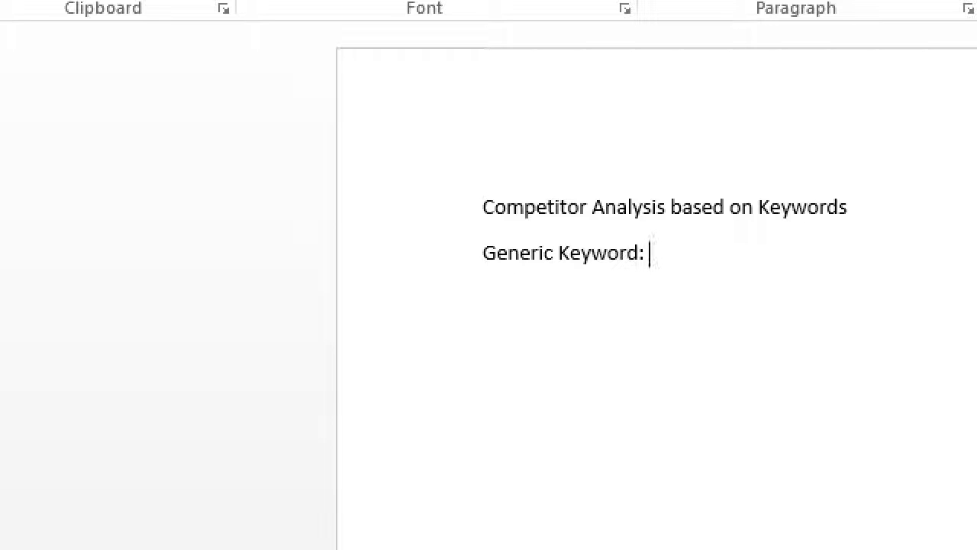
text(Comic)
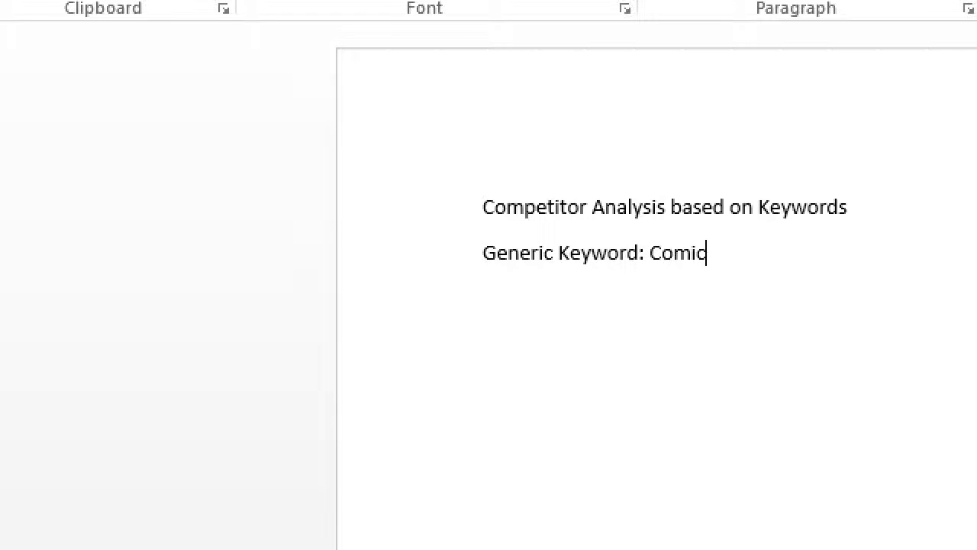
text( Book Shops)
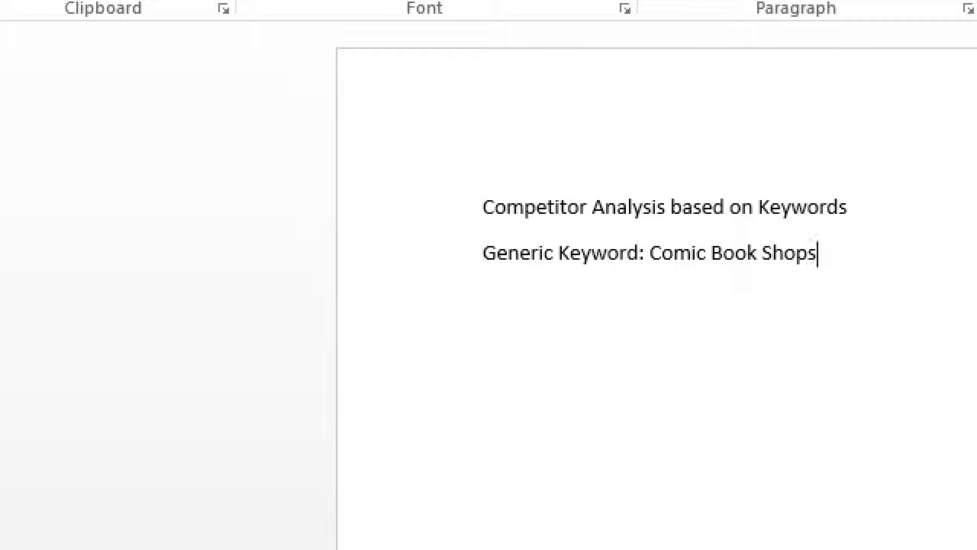
- Add 'Google results' and 'Bing results' headings, with an indented empty line under Google results
key(ctrl+shift+Left)
key(ctrl+shift+Left)
key(ctrl+shift+Left)
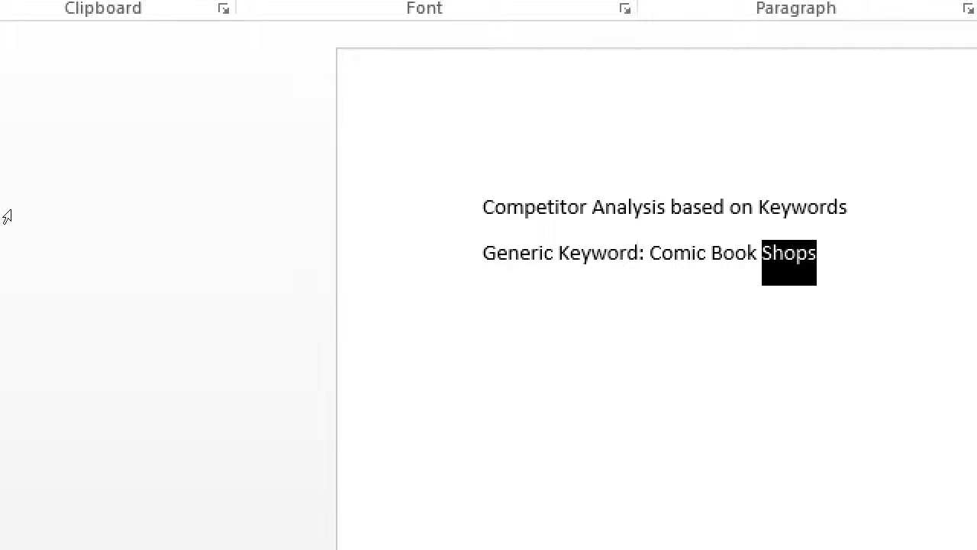
key(End)
key(Return)
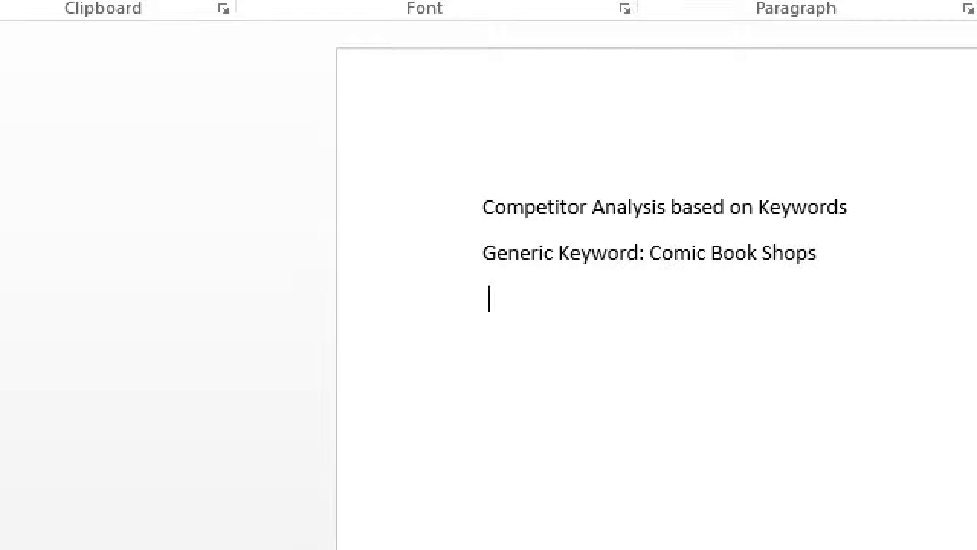
text(Google   )
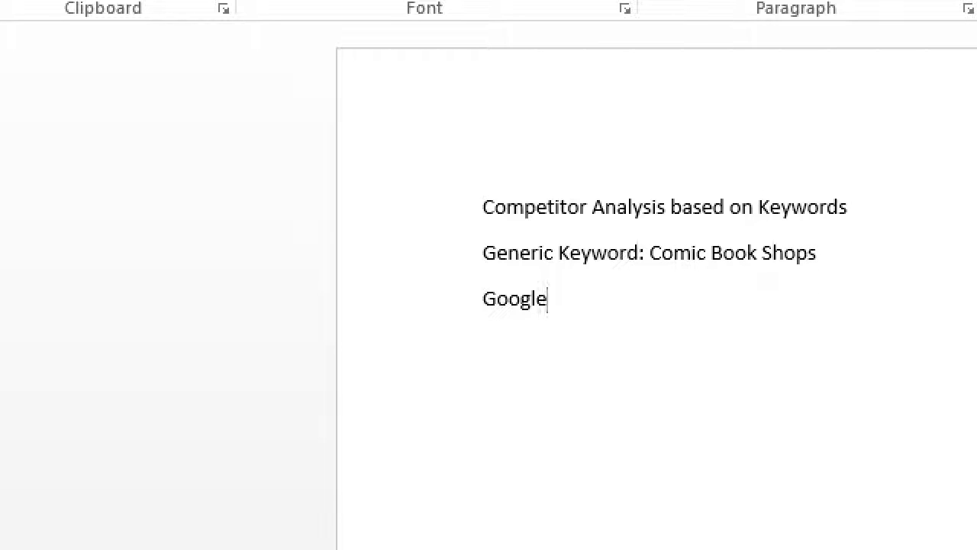
text(Bing)
click(519, 304)
key(End)
text(results)
key(Down)
key(Down)
key(Down)
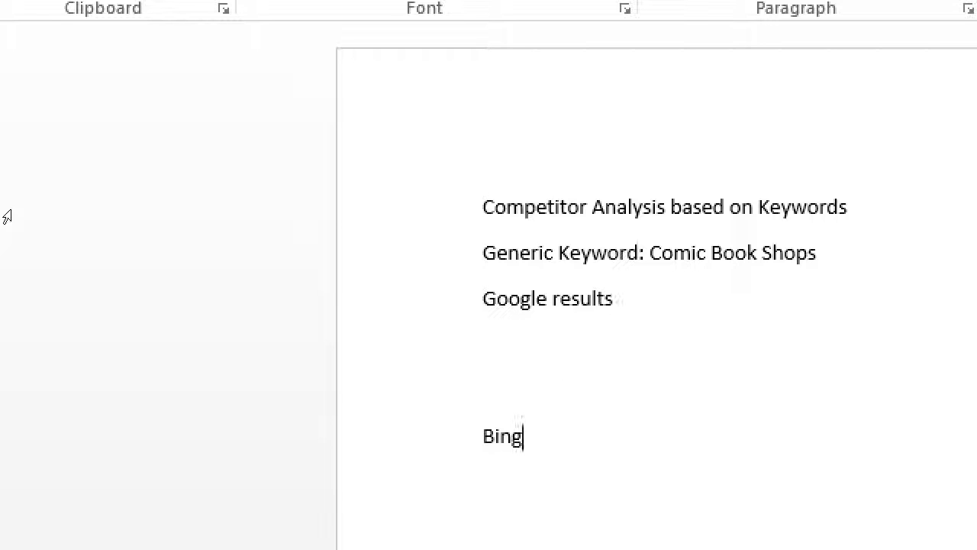
text(resuls)
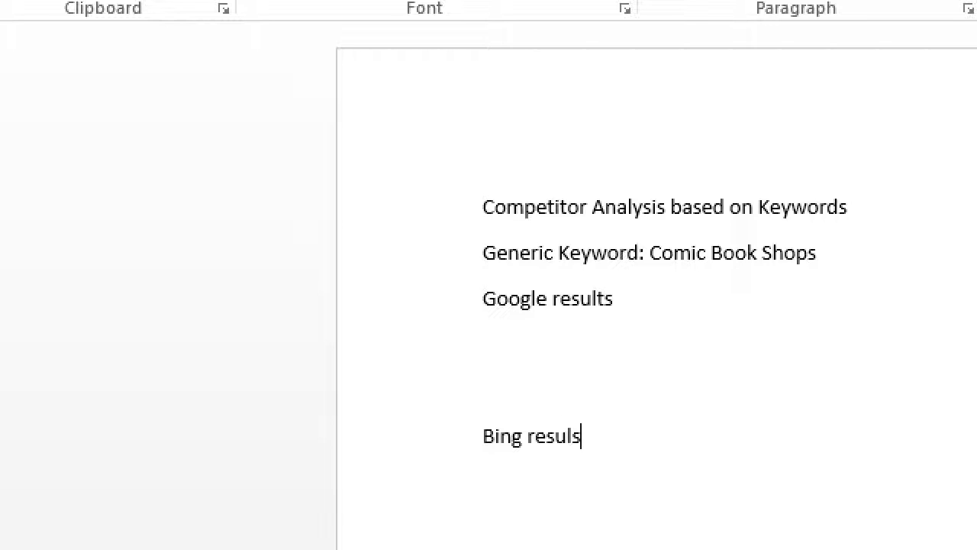
key(BackSpace)
text(ts)
key(Up)
key(Up)
key(Tab)
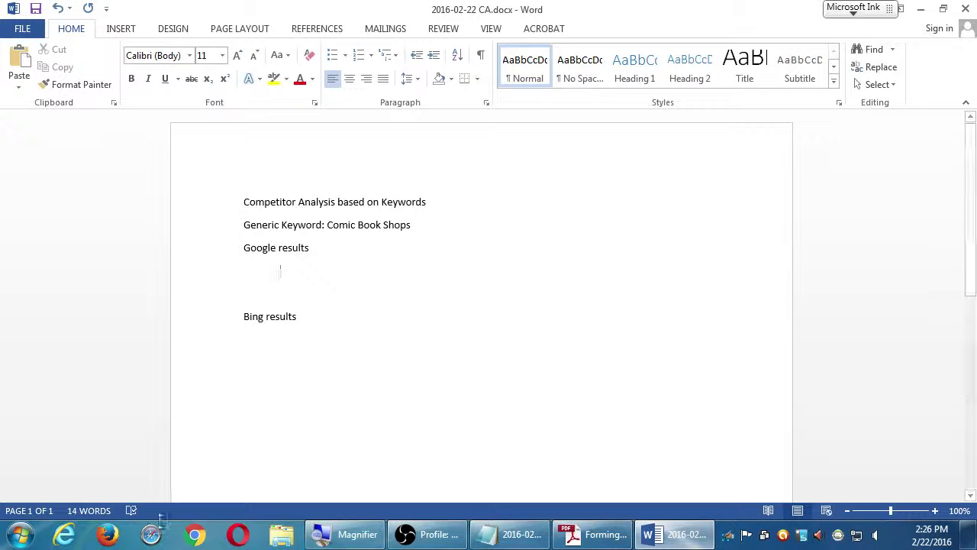
- Open Firefox, go to google.com and search for 'Comic Book Shops'
click(115, 536)
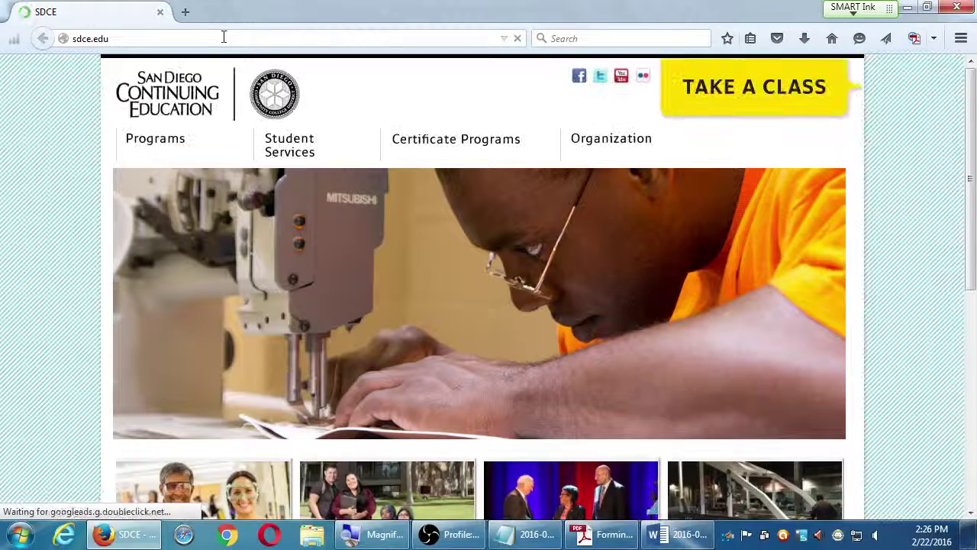
click(226, 37)
text(google.com)
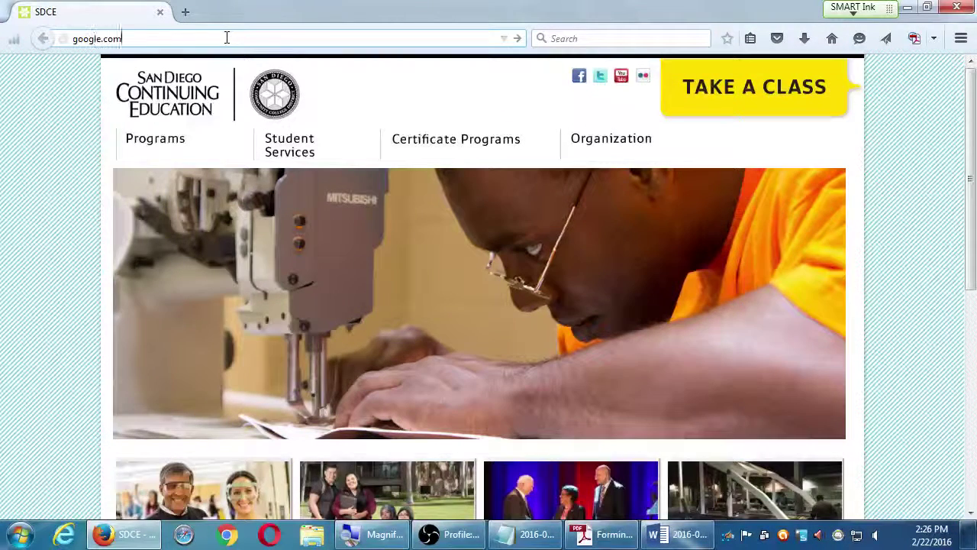
key(Return)
text(Comic Book Shops)
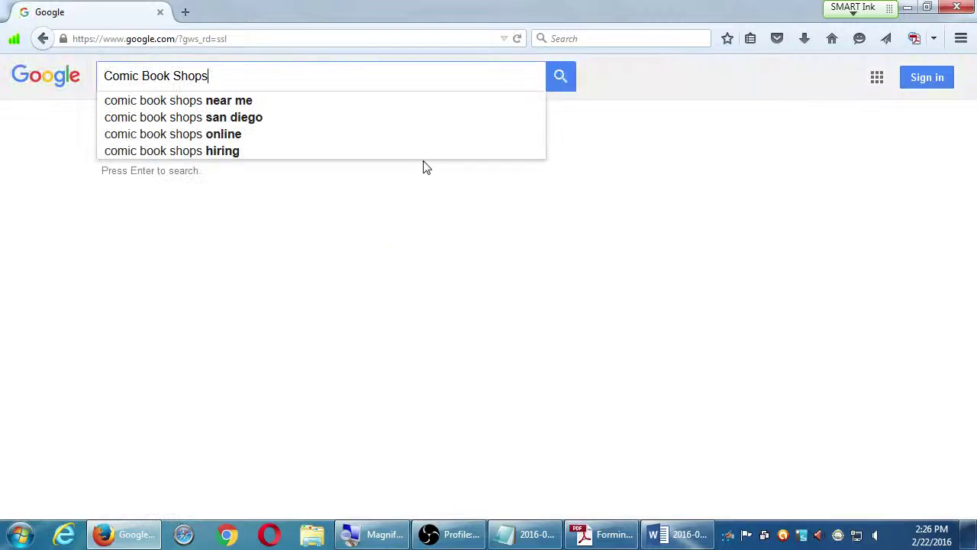
key(Return)
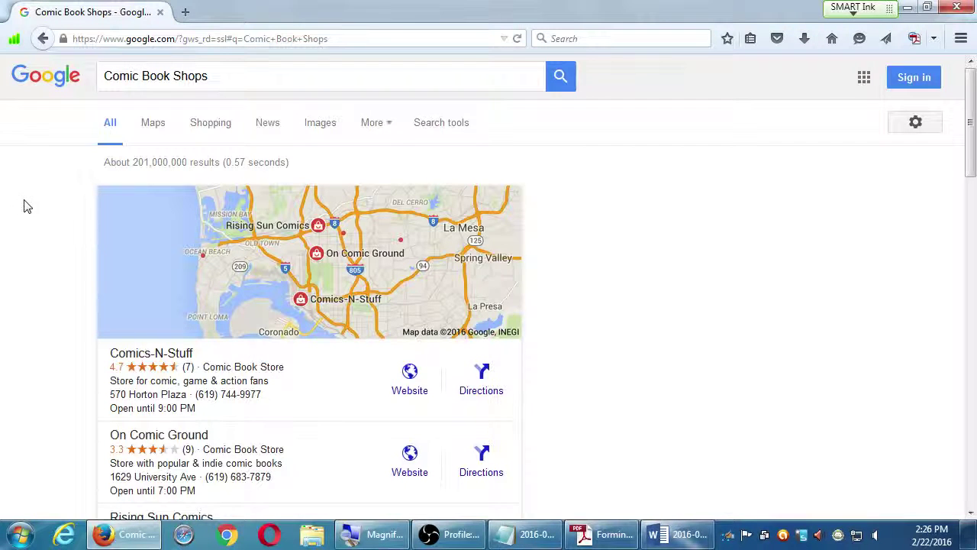
- Scroll the Google results and copy the entire Southern California Comics listing
scroll(23, 206, down, 1)
scroll(24, 206, down, 1)
scroll(23, 206, up, 1)
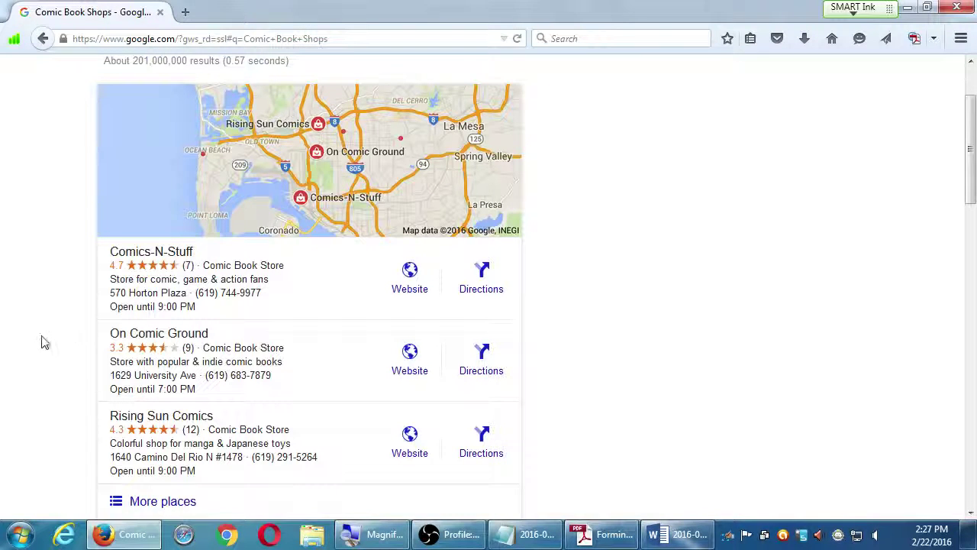
scroll(44, 342, down, 5)
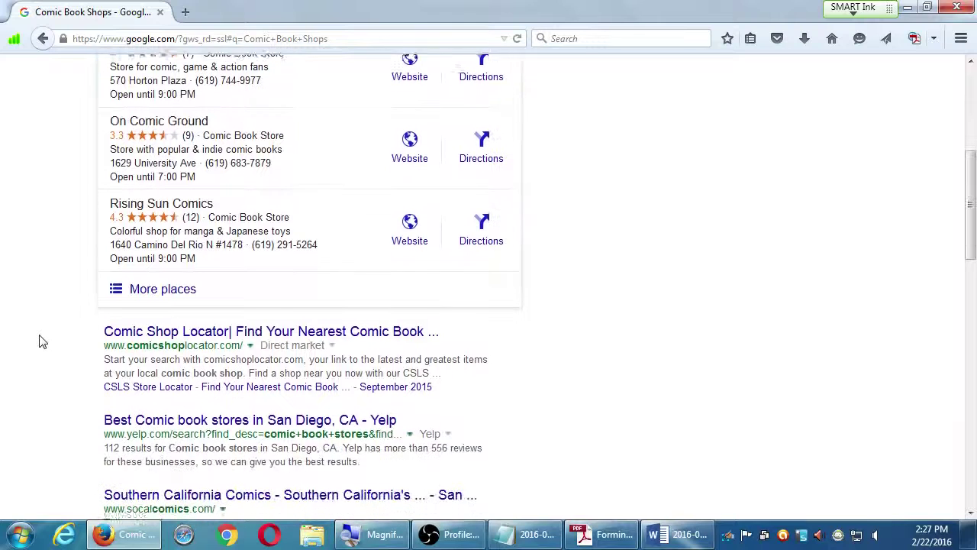
scroll(44, 342, down, 2)
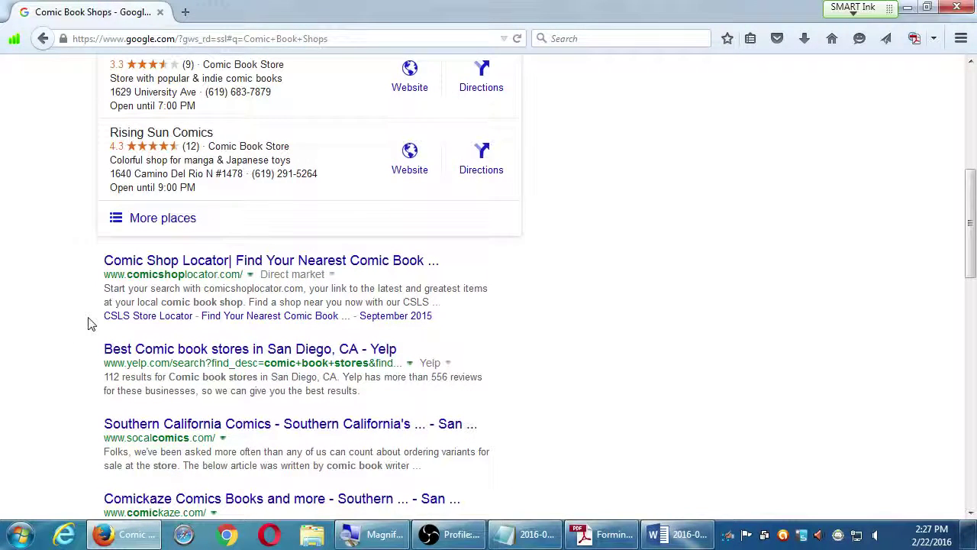
scroll(87, 323, down, 3)
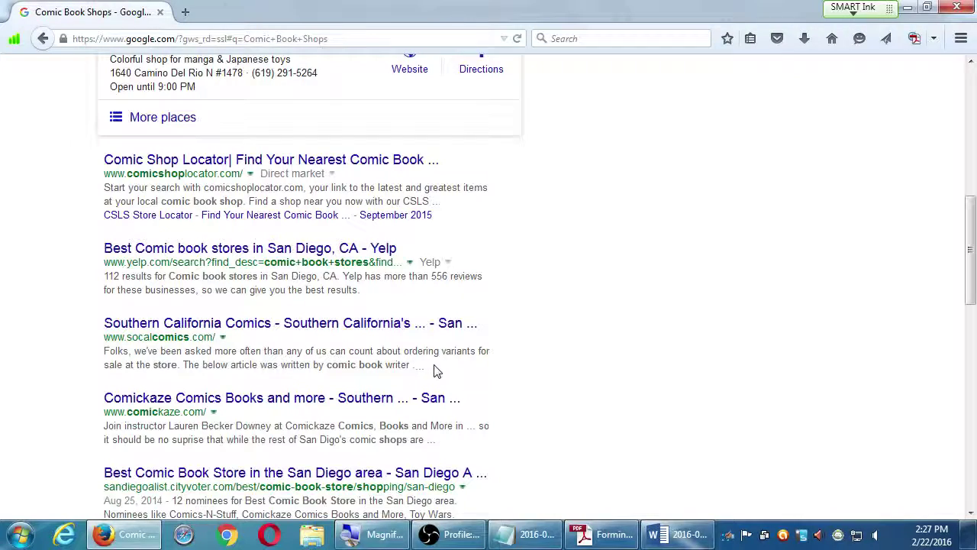
drag(436, 370, 118, 329)
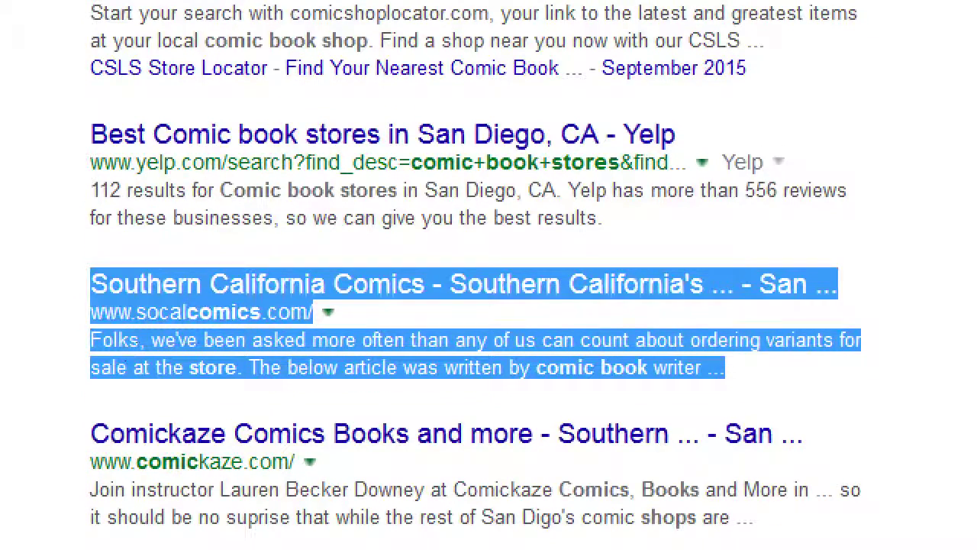
right_click(137, 340)
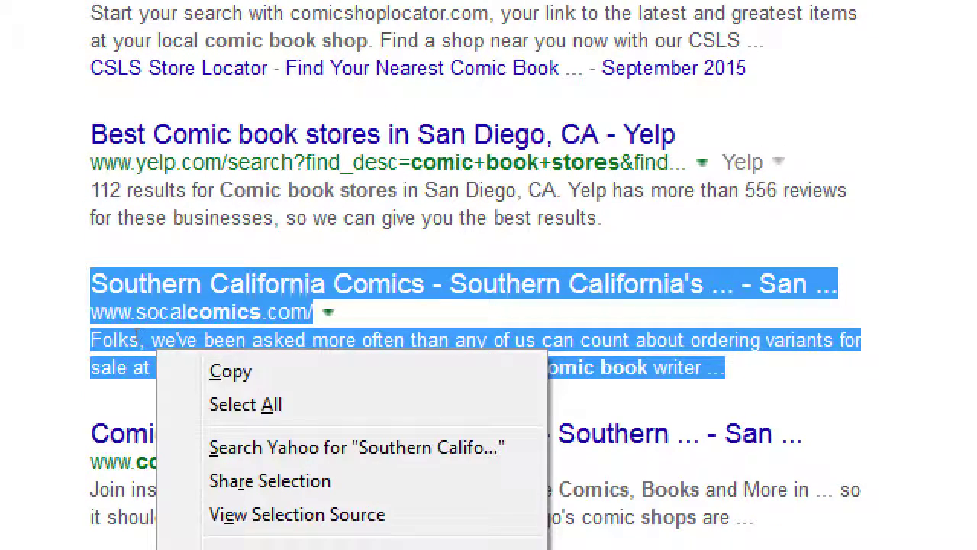
click(162, 369)
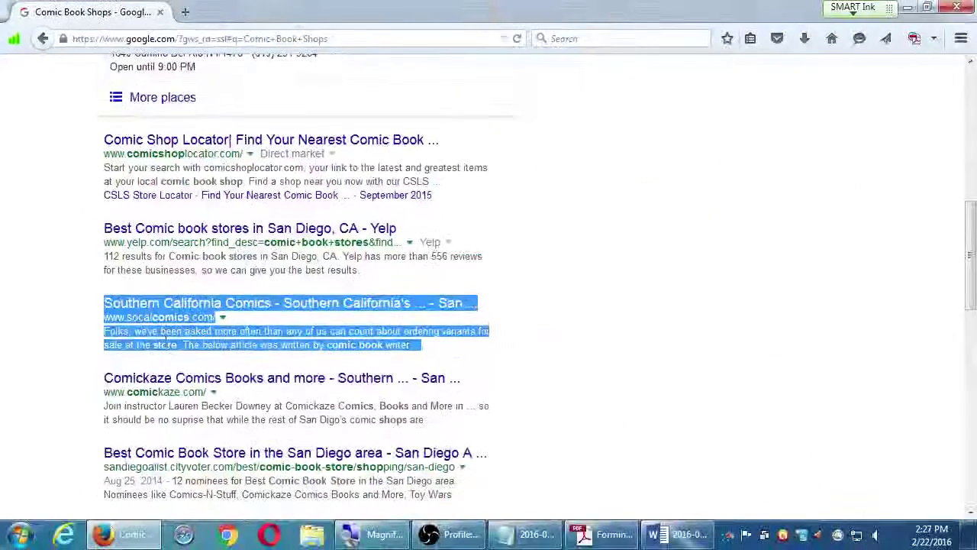
key(alt+Tab)
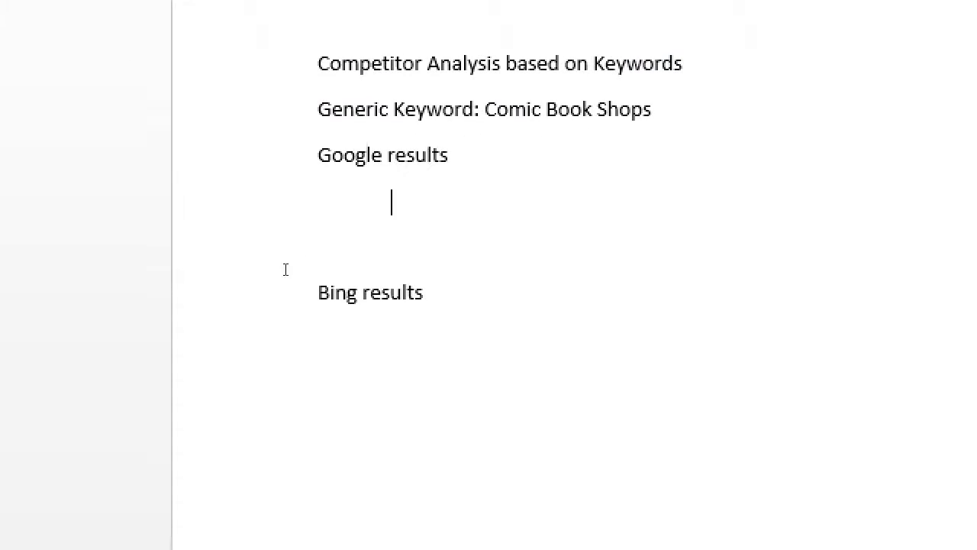
- Paste the Southern California Comics result as plain text under Google results, removing the title's leading tab
key(shift+F10)
key(Down)
key(Right)
key(Right)
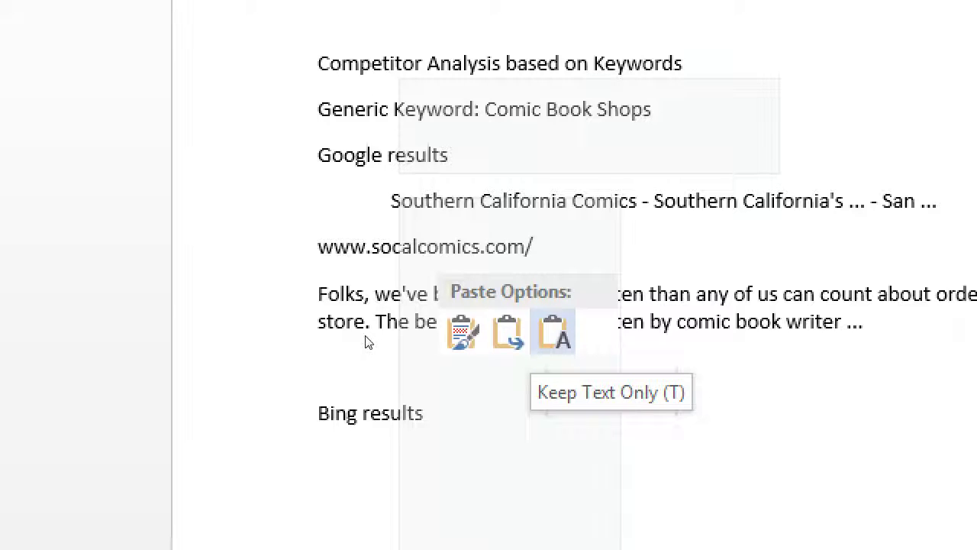
key(Left)
key(Left)
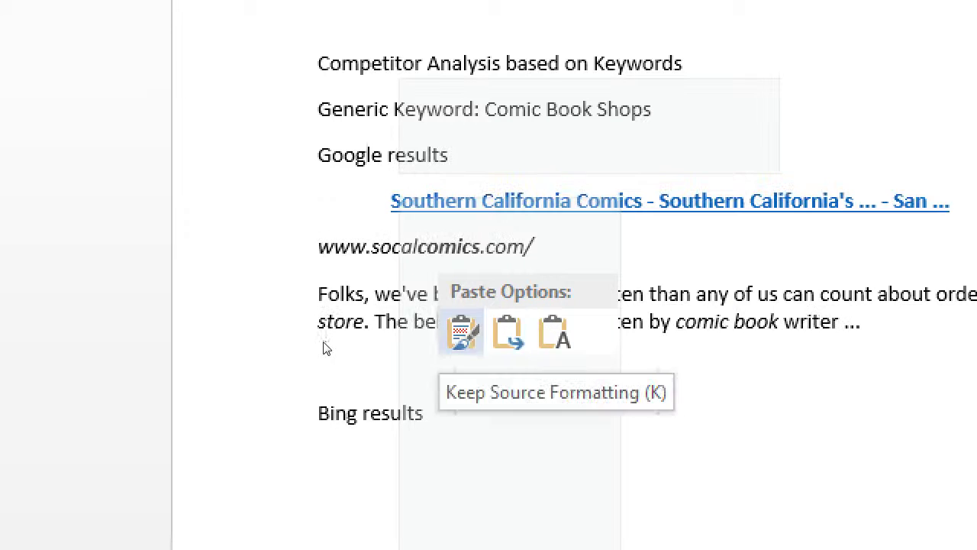
key(Right)
key(Left)
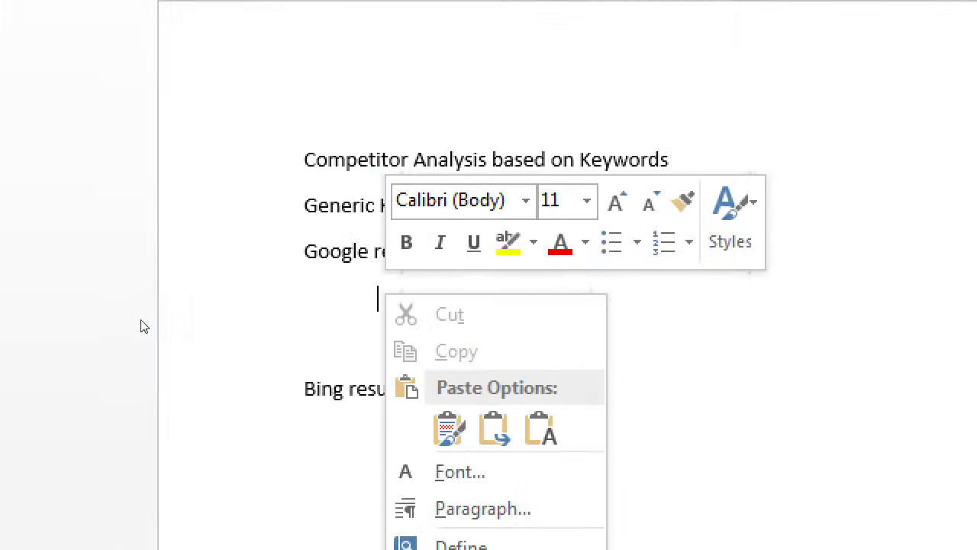
key(Right)
key(Right)
key(Return)
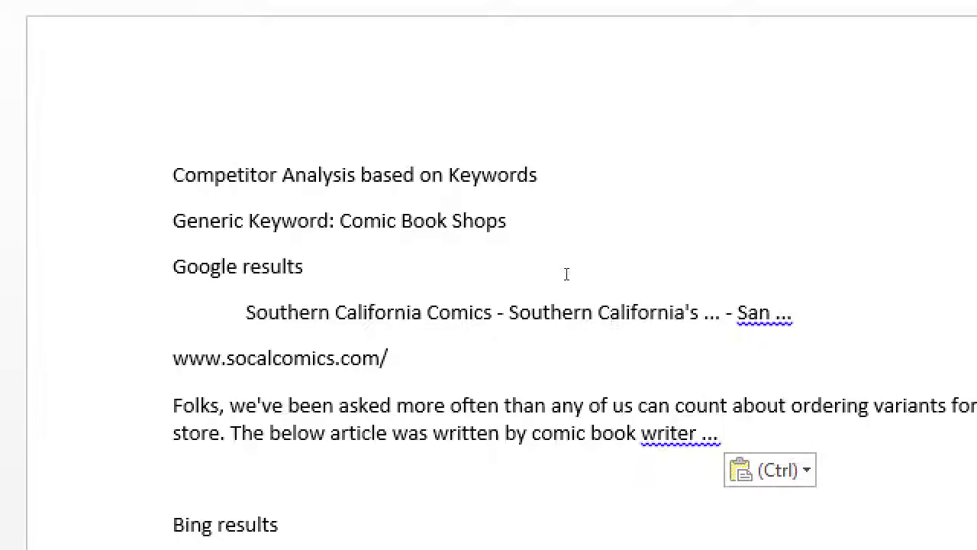
key(Home)
key(Delete)
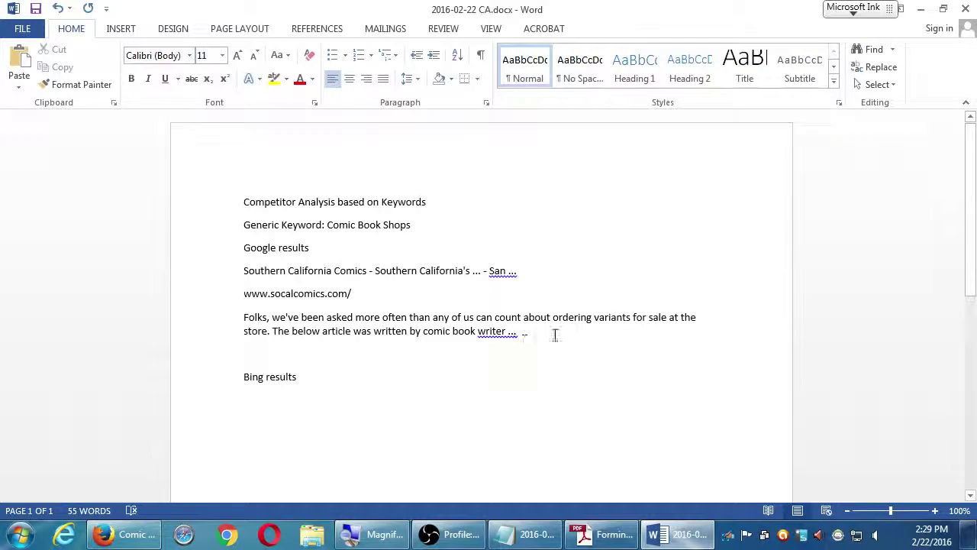
- Copy the Comickaze result and paste it as plain text below the Southern California Comics entry
key(alt+Tab)
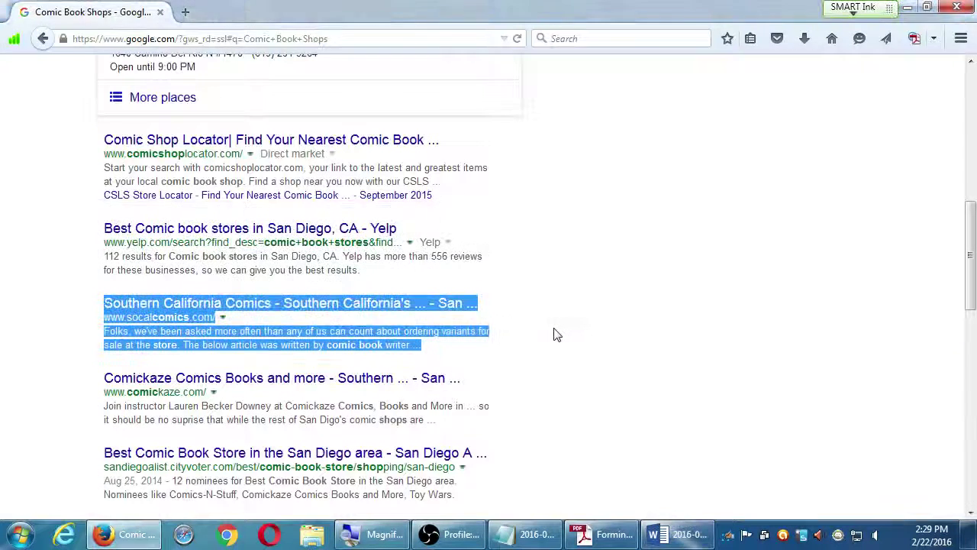
scroll(546, 351, down, 2)
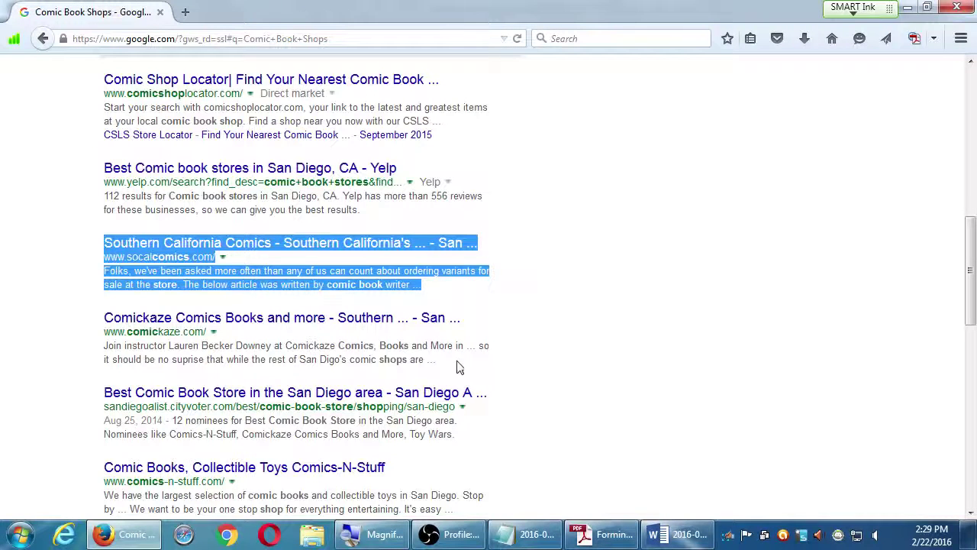
drag(458, 367, 113, 317)
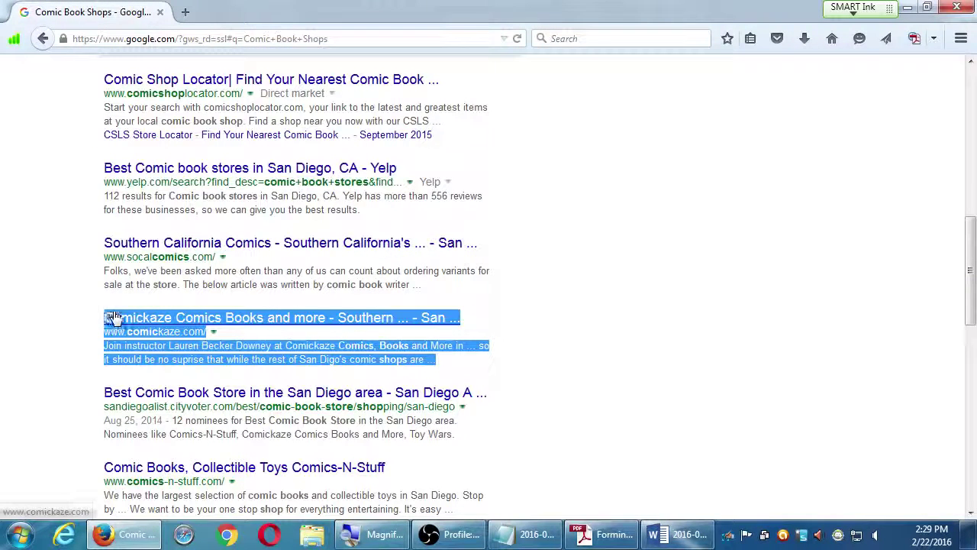
key(alt+Tab)
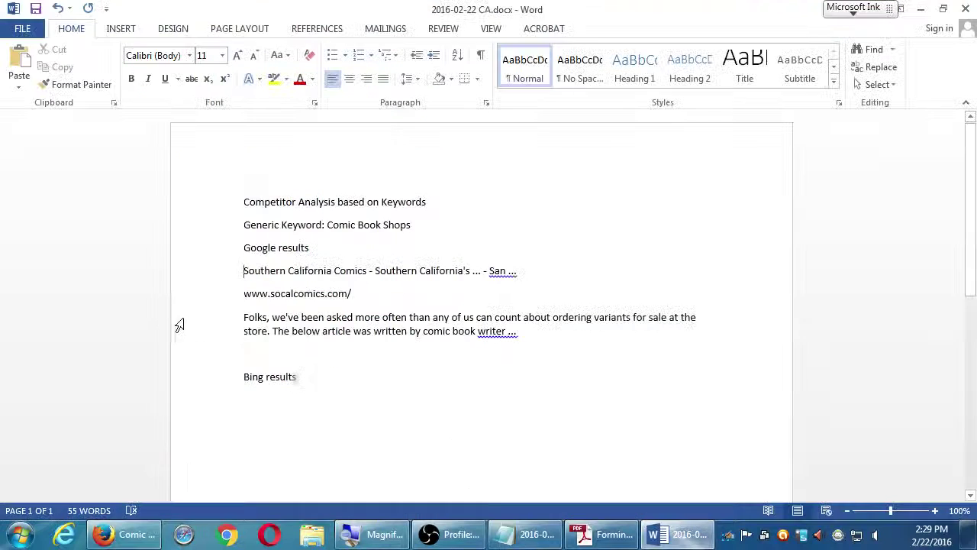
click(569, 338)
key(Return)
key(Return)
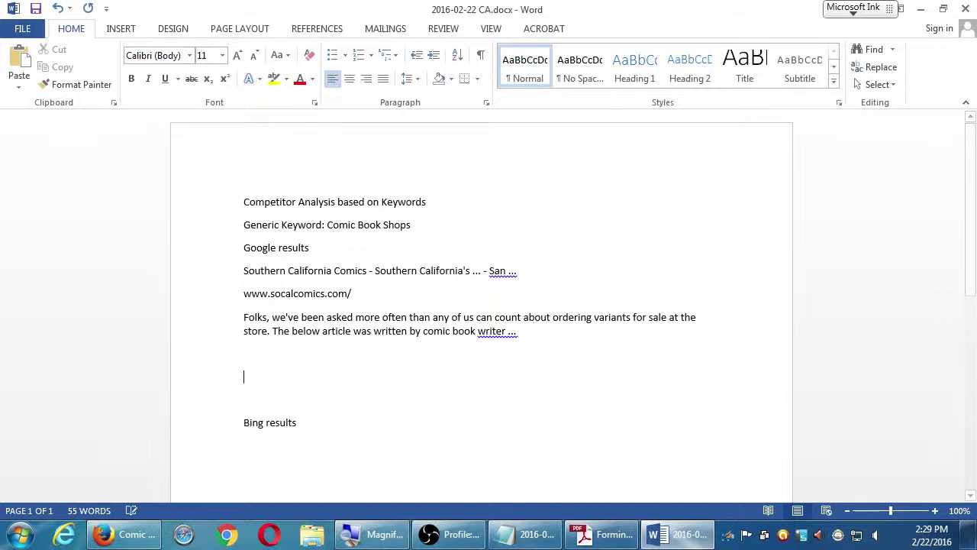
right_click(272, 375)
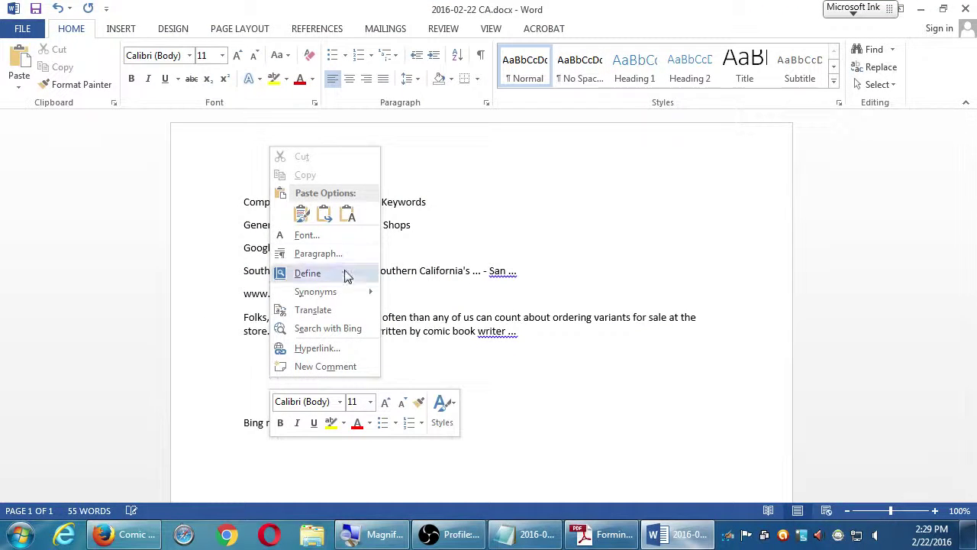
click(347, 214)
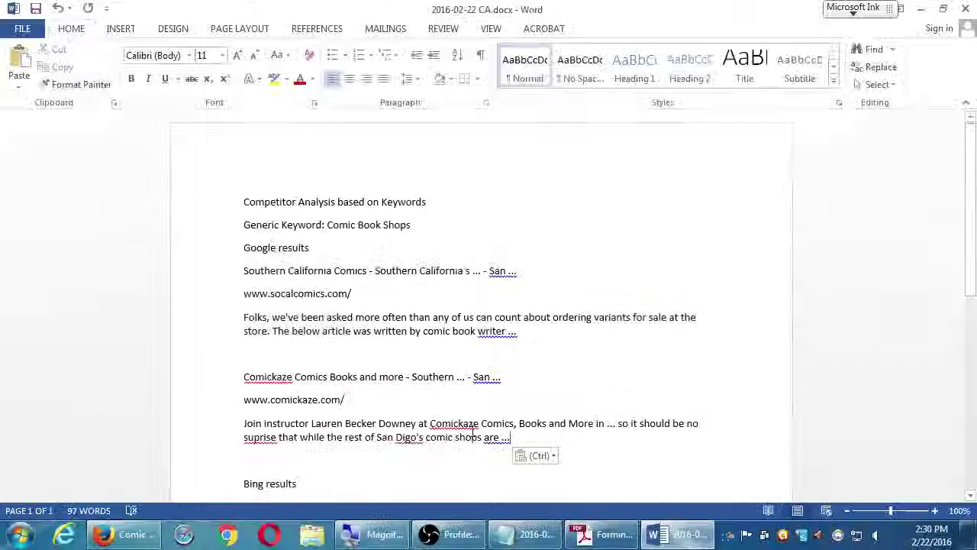
- Copy the Comics-N-Stuff result and paste it as plain text after the Comickaze entry
key(alt+Tab)
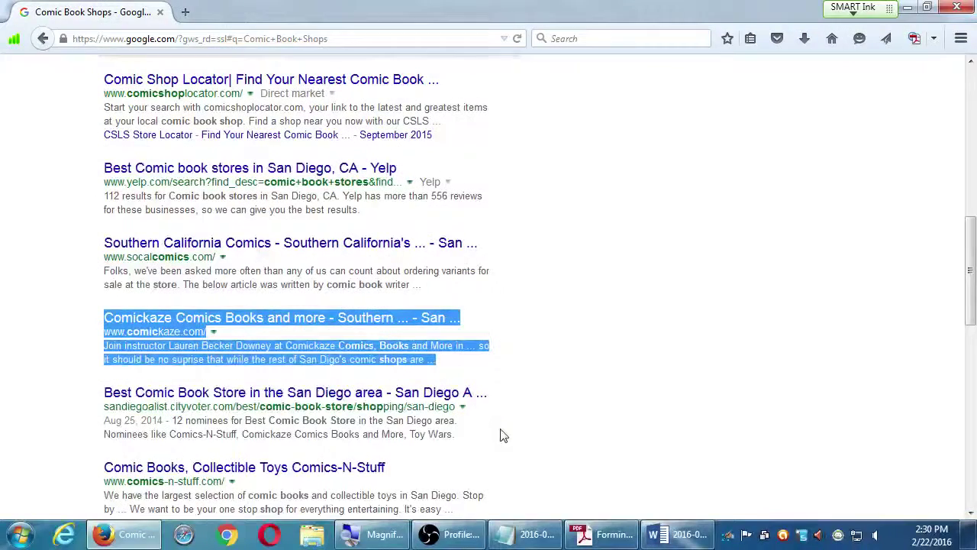
scroll(503, 435, down, 1)
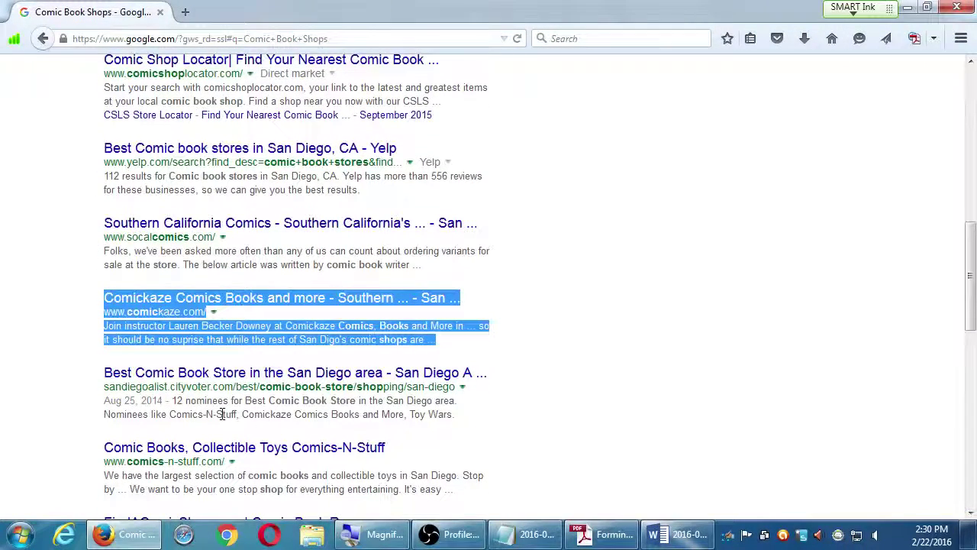
scroll(234, 410, down, 3)
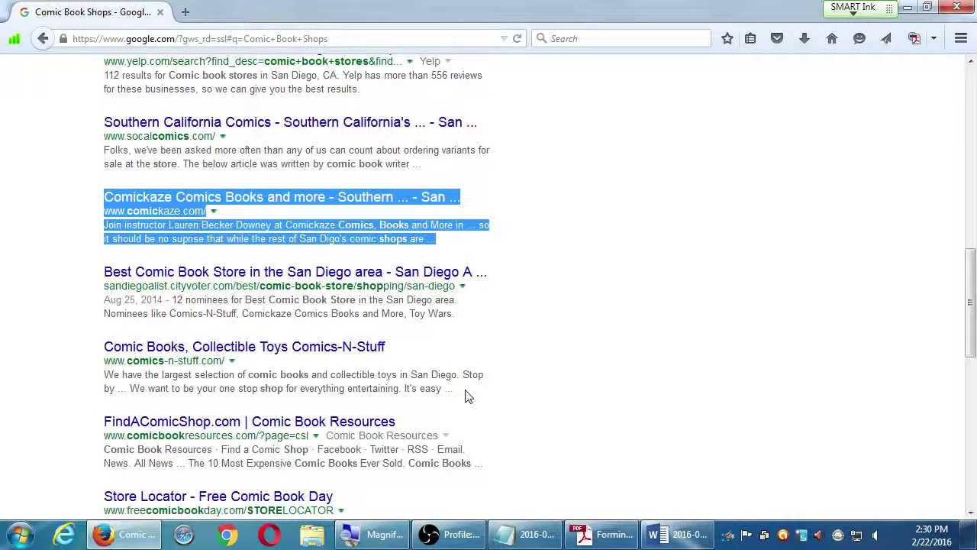
drag(468, 396, 107, 359)
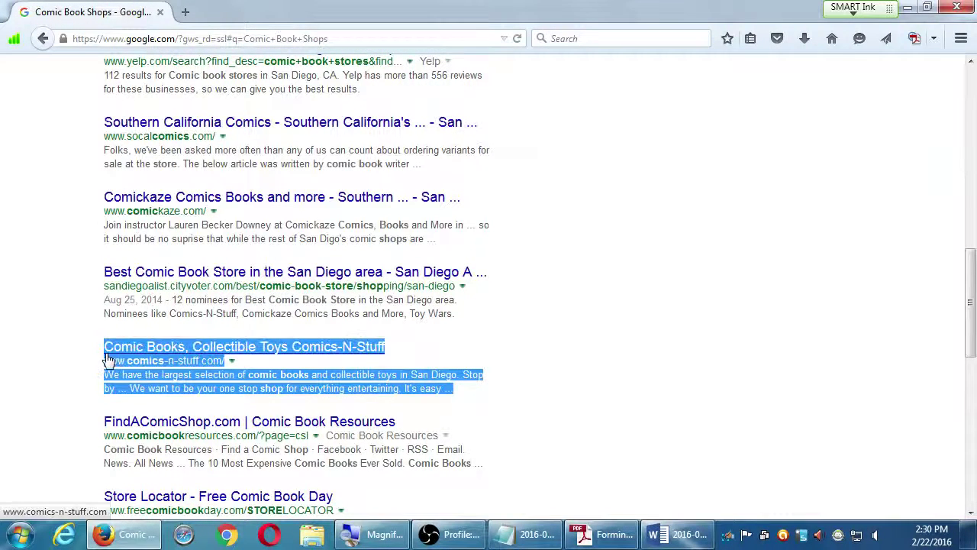
key(alt+Tab)
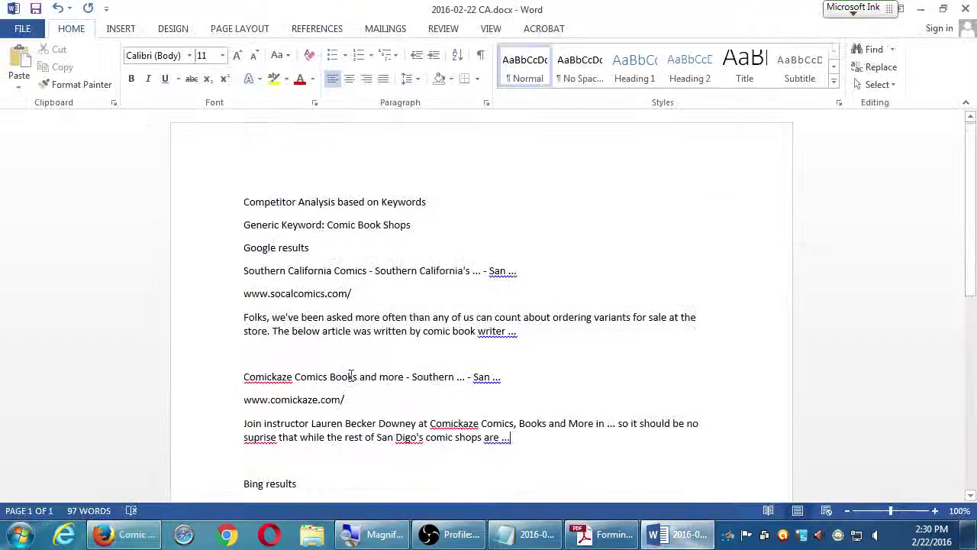
key(Return)
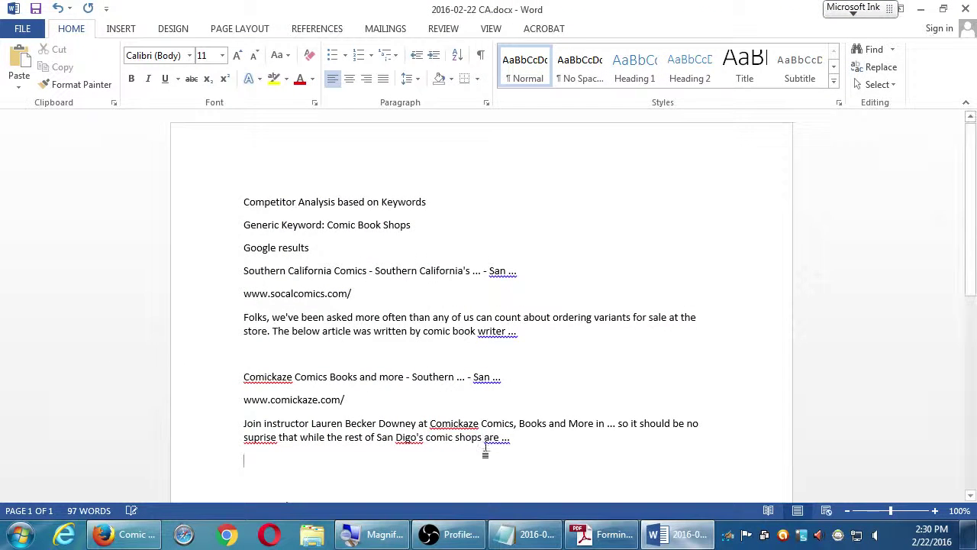
scroll(484, 445, down, 2)
key(Return)
right_click(290, 400)
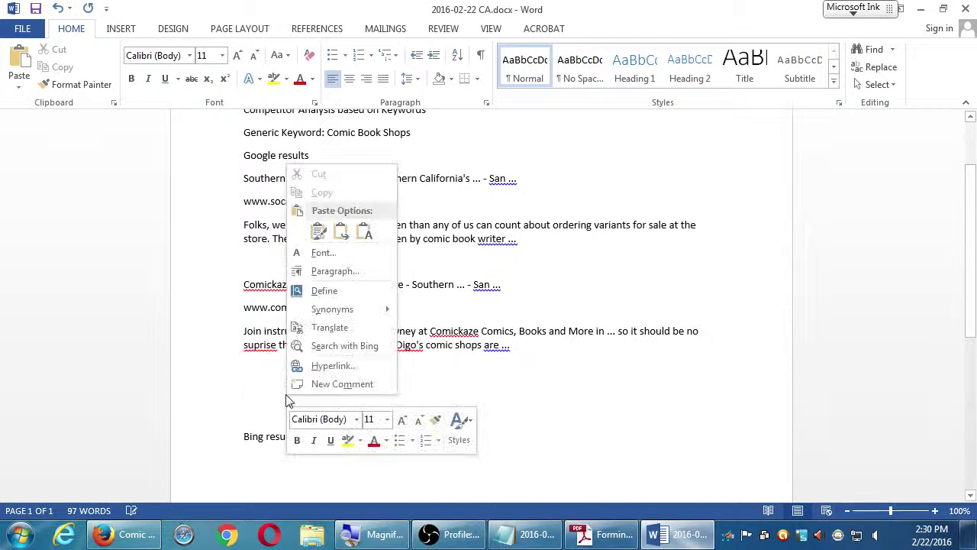
click(362, 231)
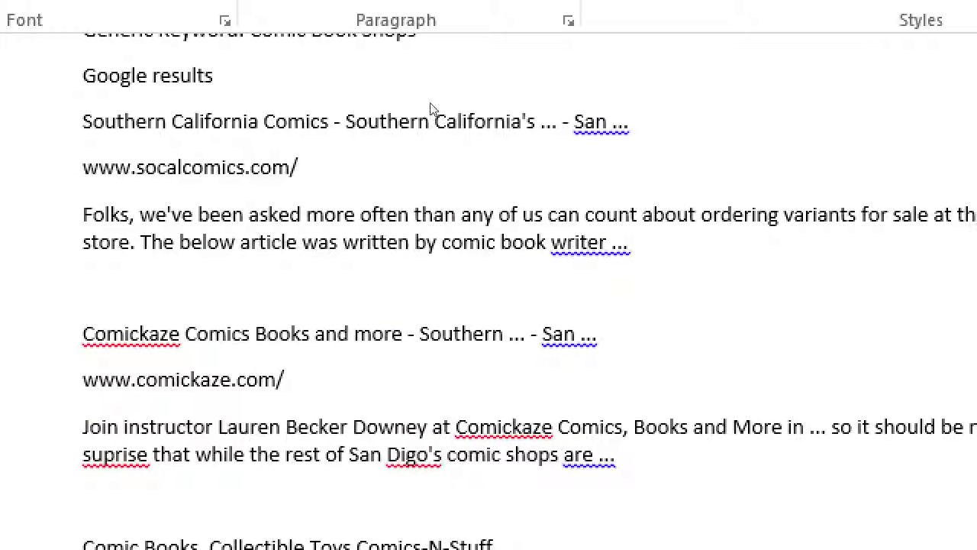
scroll(419, 181, up, 1)
scroll(414, 184, down, 1)
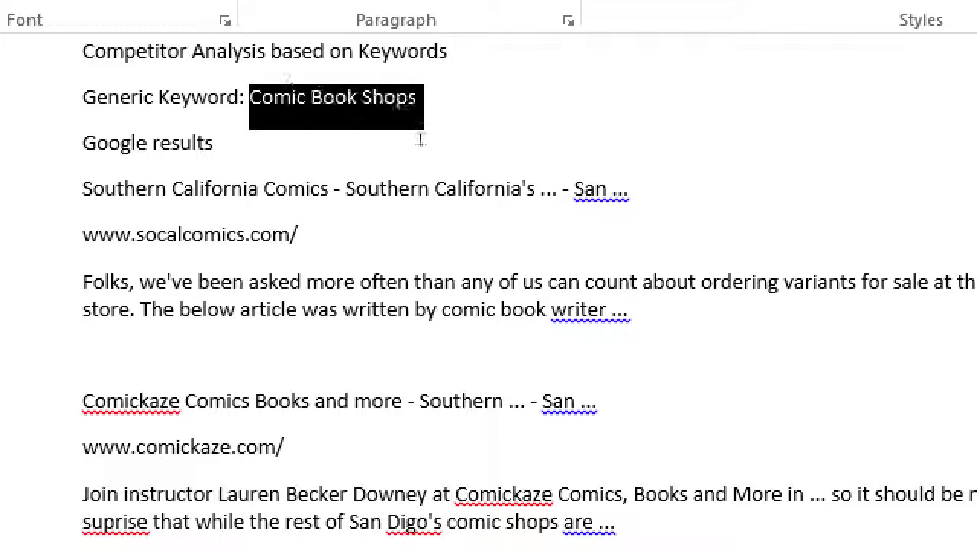
scroll(399, 233, down, 3)
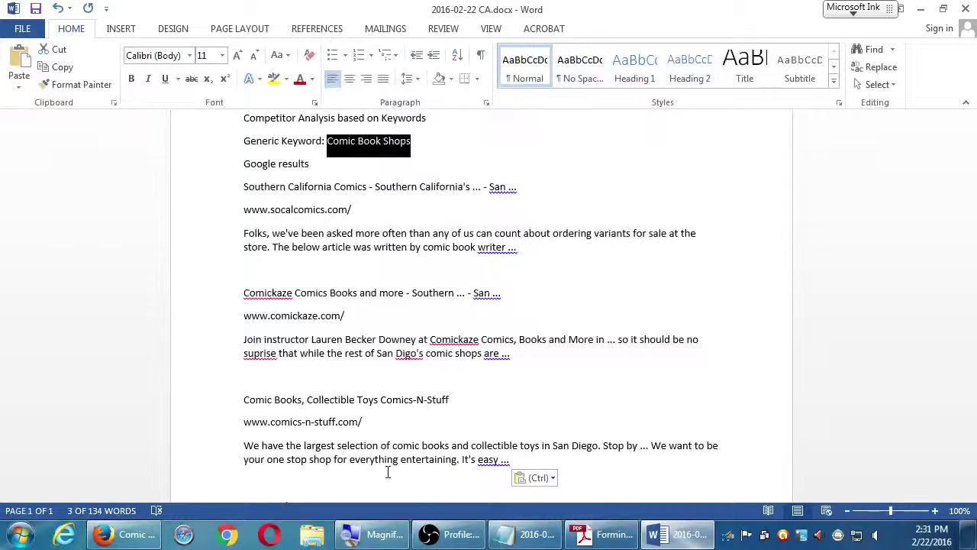
click(570, 254)
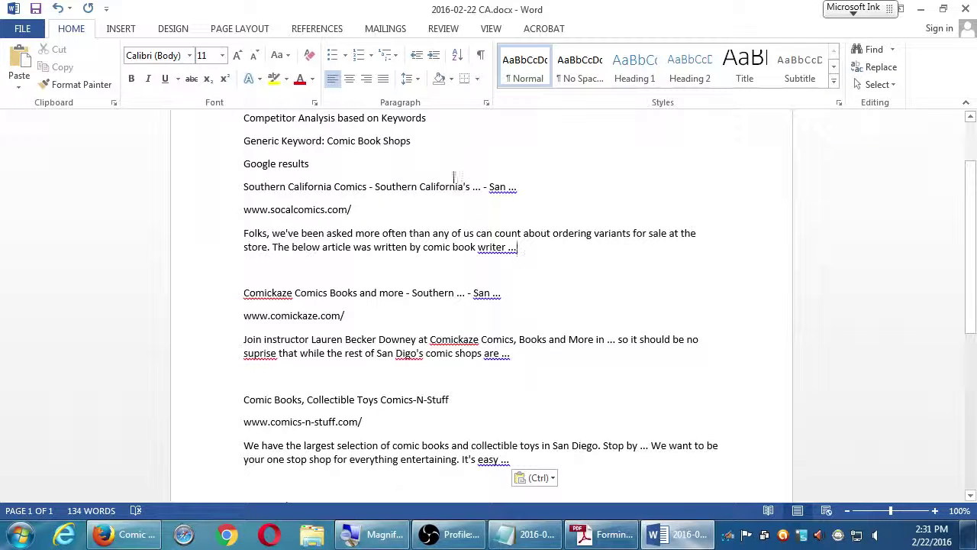
- Under 'Comic Book Shops', add indented notes 'Seem to use "Comics" more than "Comic"' and 'Use "San Diego" KW'
click(448, 144)
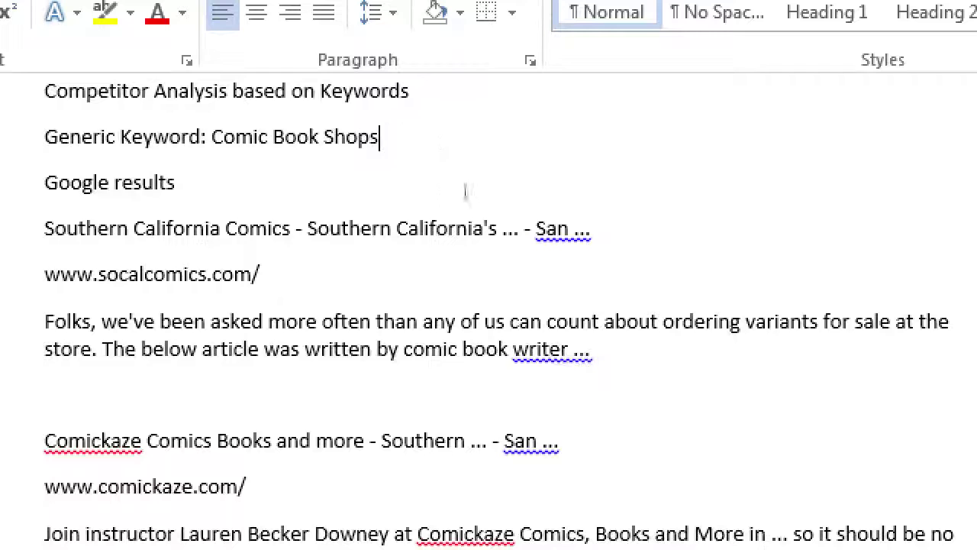
key(Return)
key(Tab)
text(See)
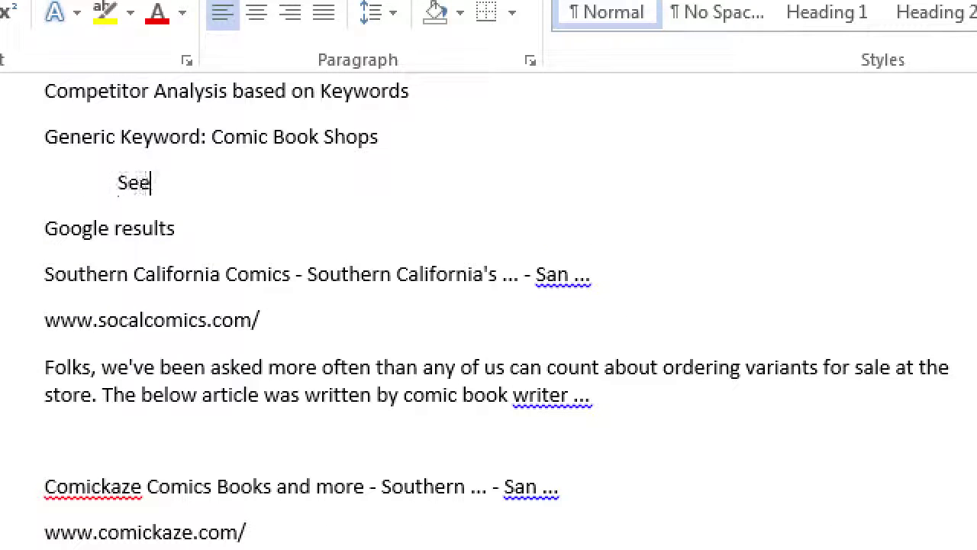
text(m to u)
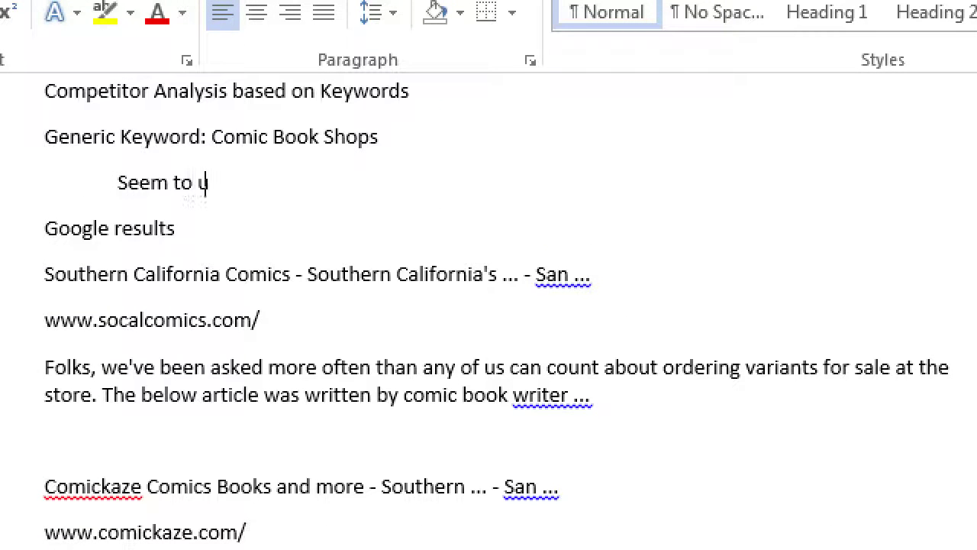
text(se "Comics)
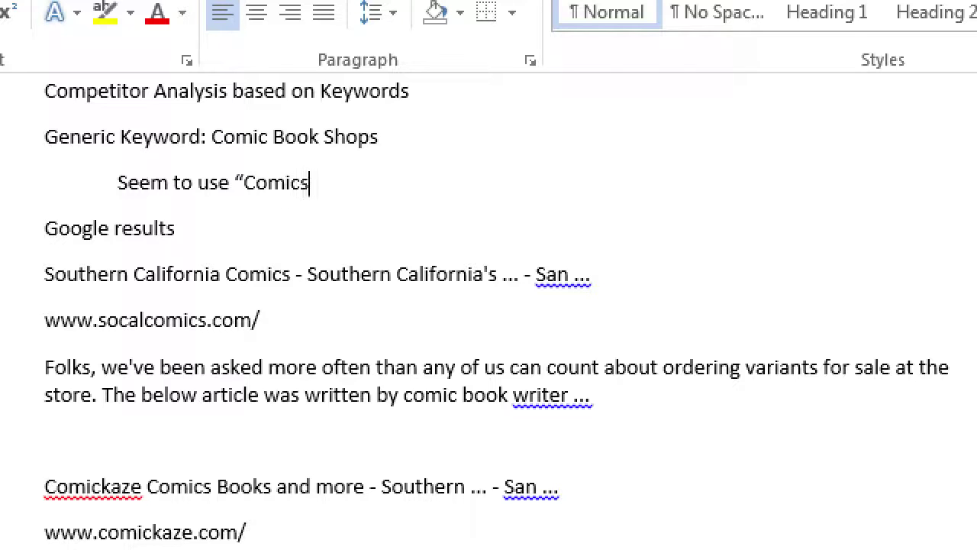
text(" more than "Co)
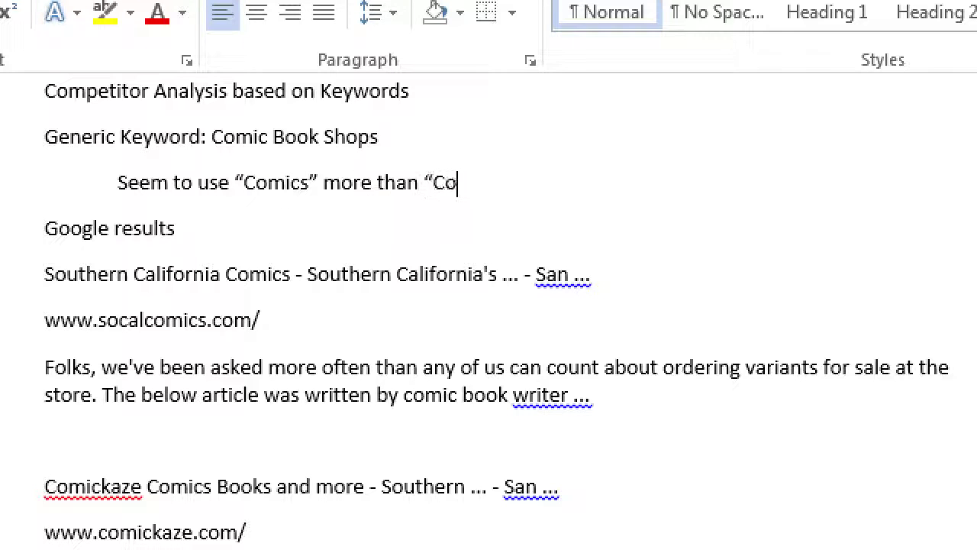
text(mic")
key(Return)
key(Tab)
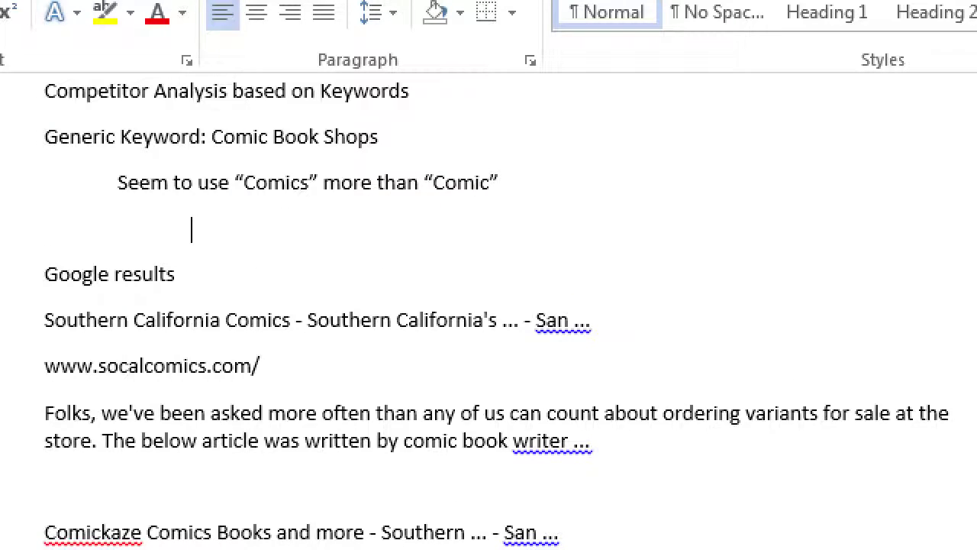
text(Use)
text( ")
text(San Diego)
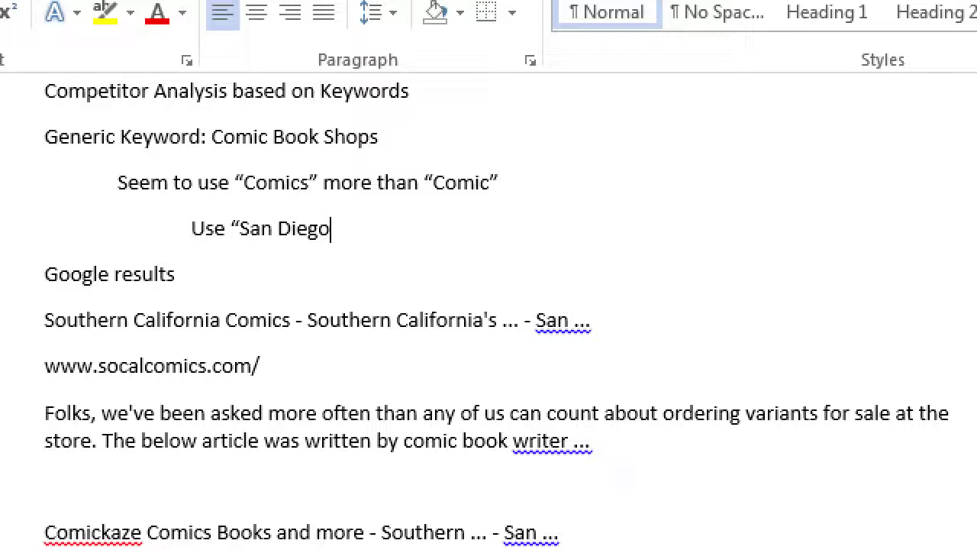
text(" KW)
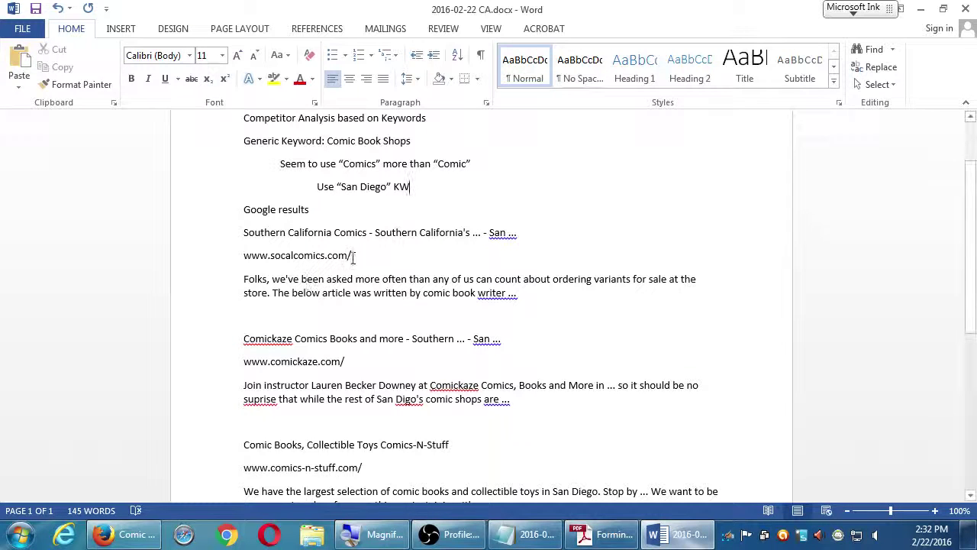
drag(348, 255, 245, 255)
key(ctrl+c)
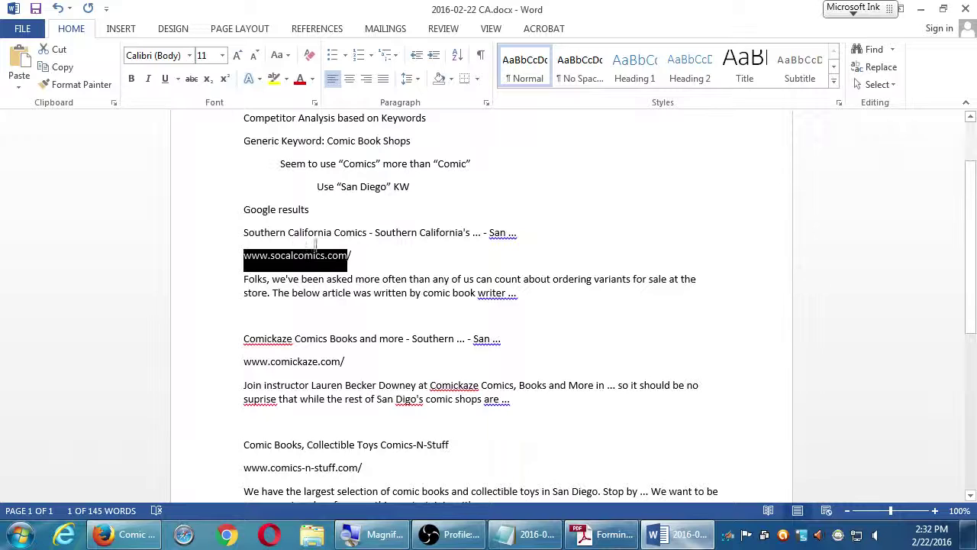
click(138, 538)
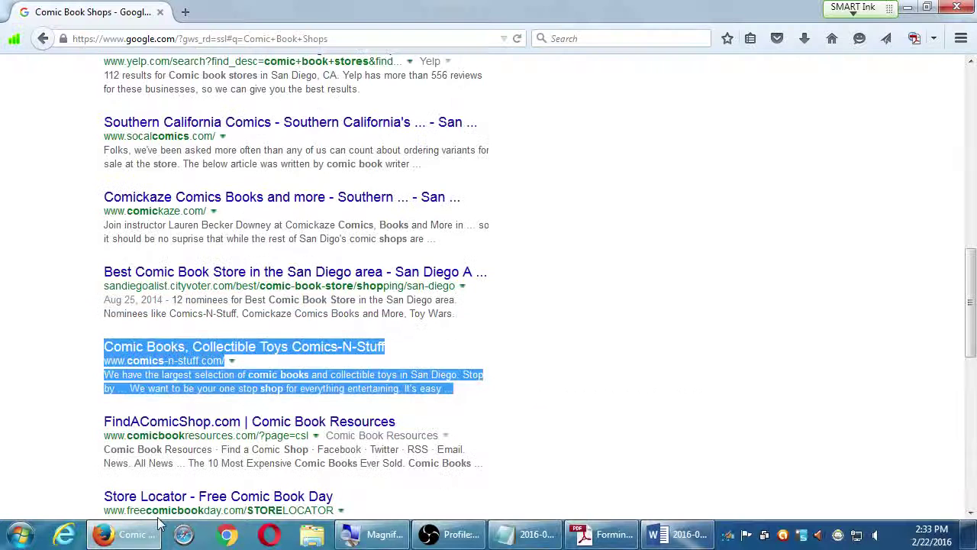
key(ctrl+t)
text(whois.icann.org)
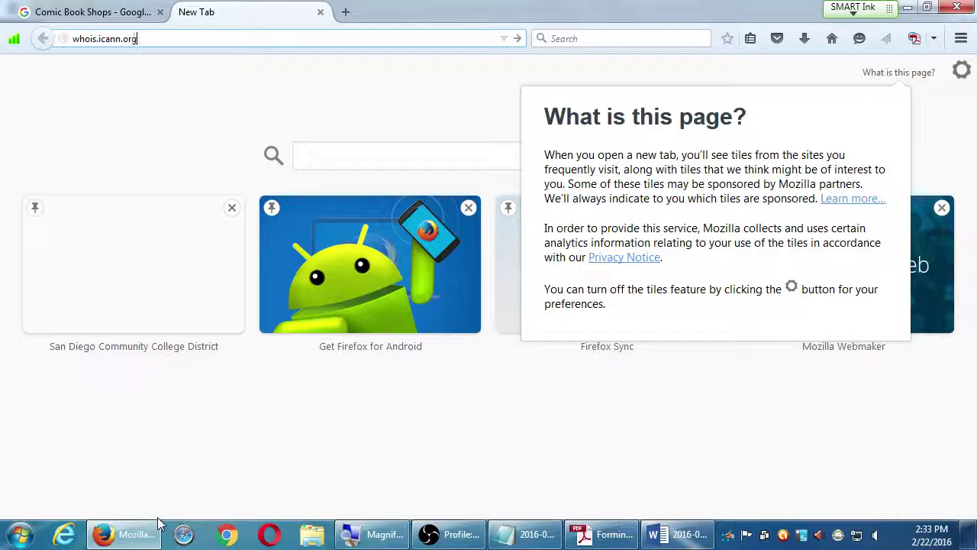
key(Return)
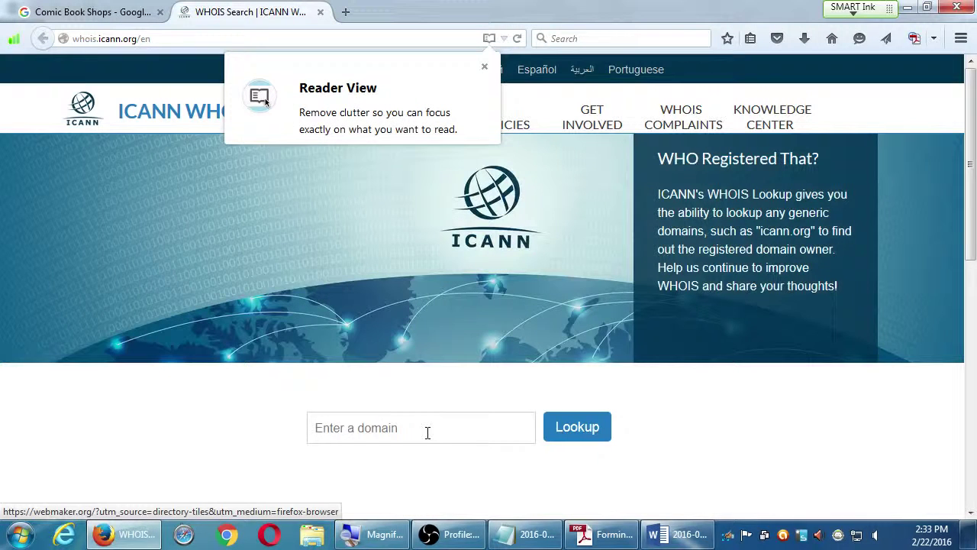
click(427, 432)
key(ctrl+v)
click(557, 432)
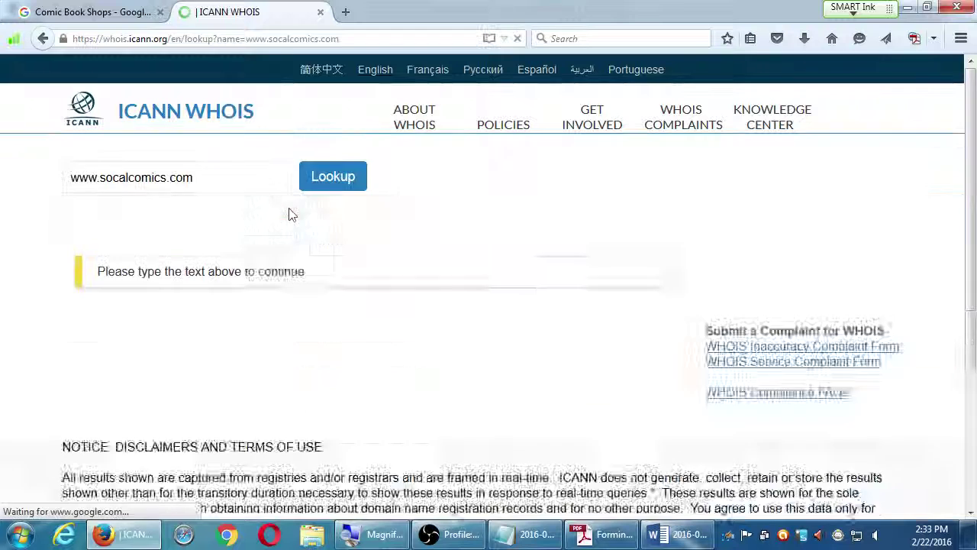
text(1624)
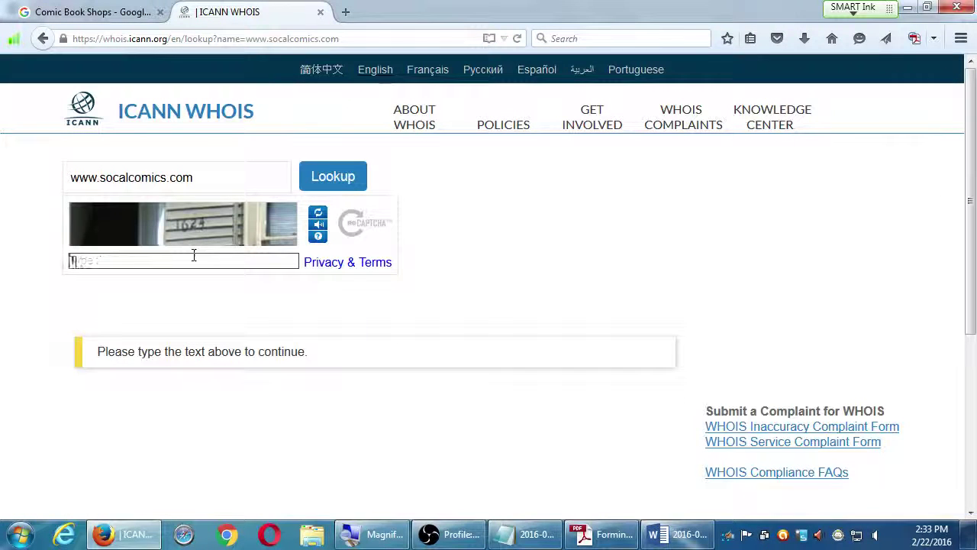
key(Return)
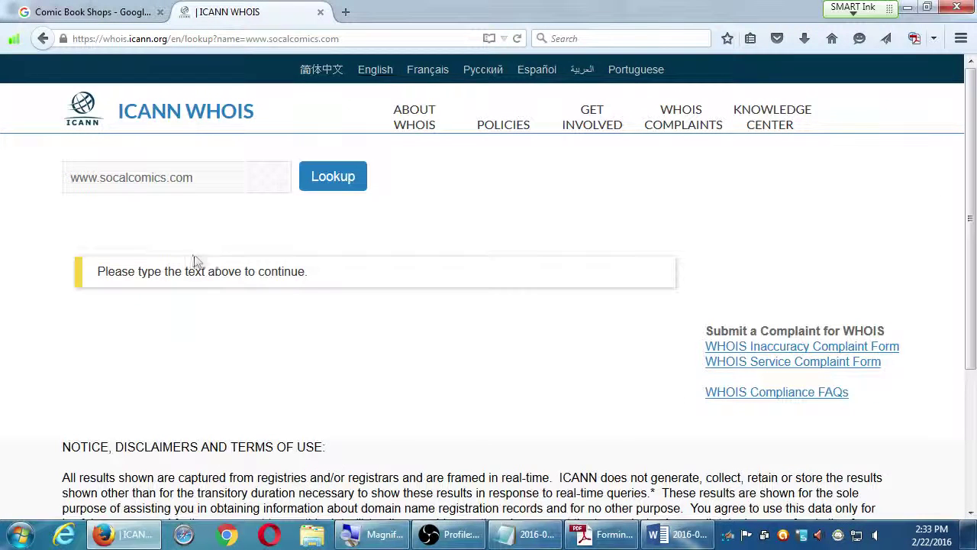
- Open WHOIS Search in another tab and look up rsc-online.com
key(ctrl+t)
text(icna)
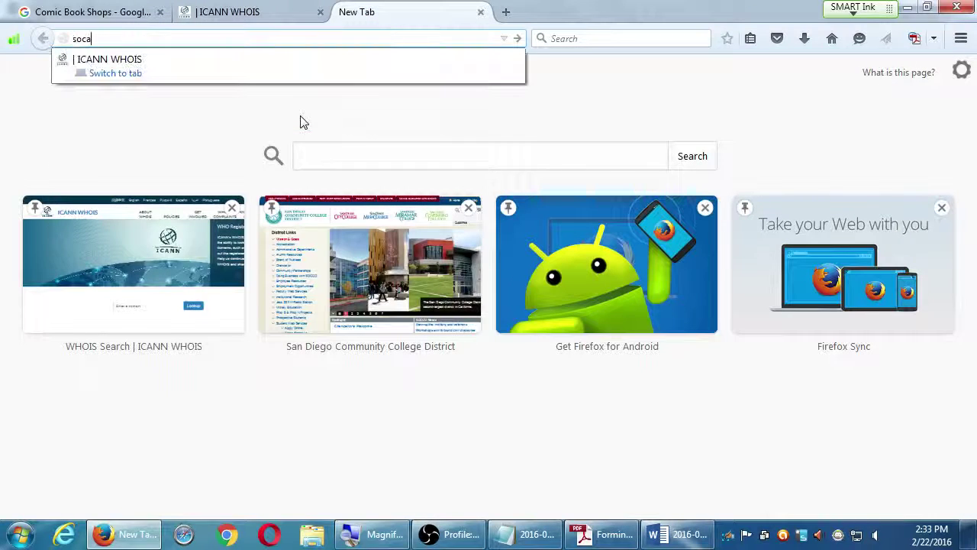
key(BackSpace)
key(BackSpace)
key(BackSpace)
key(BackSpace)
text(icann)
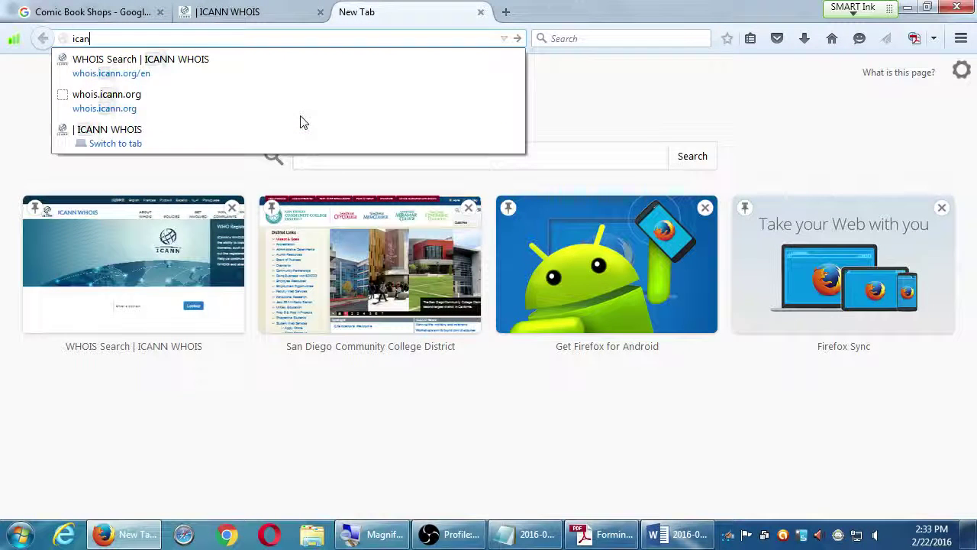
key(Down)
key(Return)
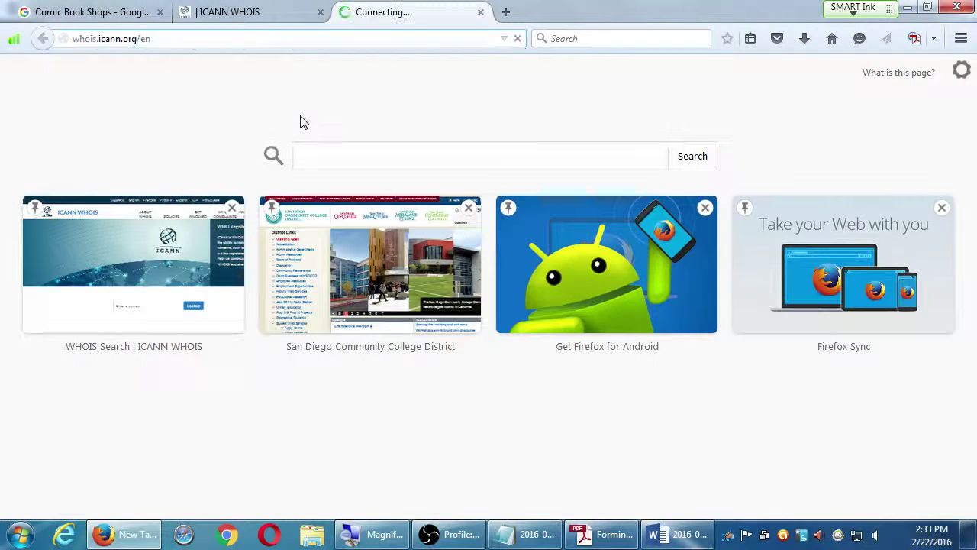
click(99, 12)
scroll(276, 278, down, 1)
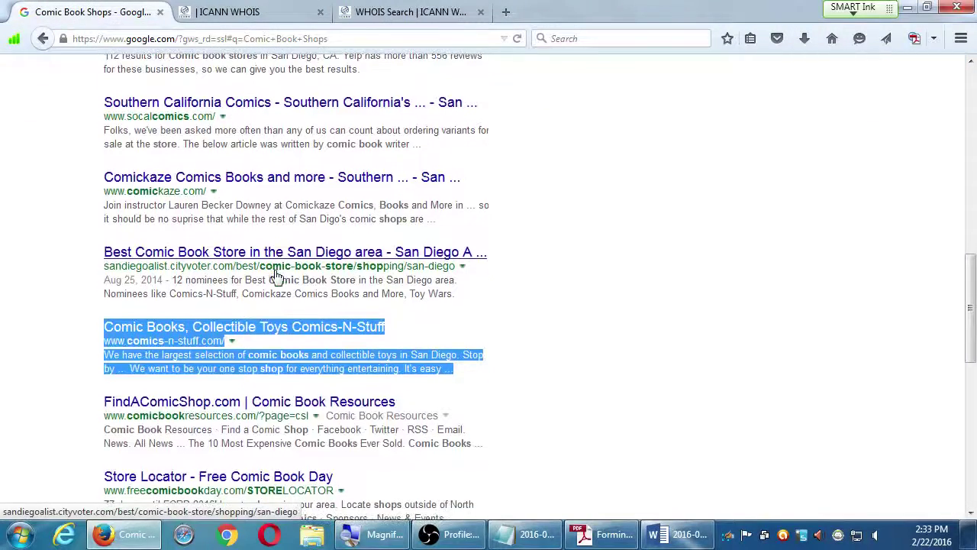
click(343, 12)
scroll(389, 193, down, 4)
click(386, 123)
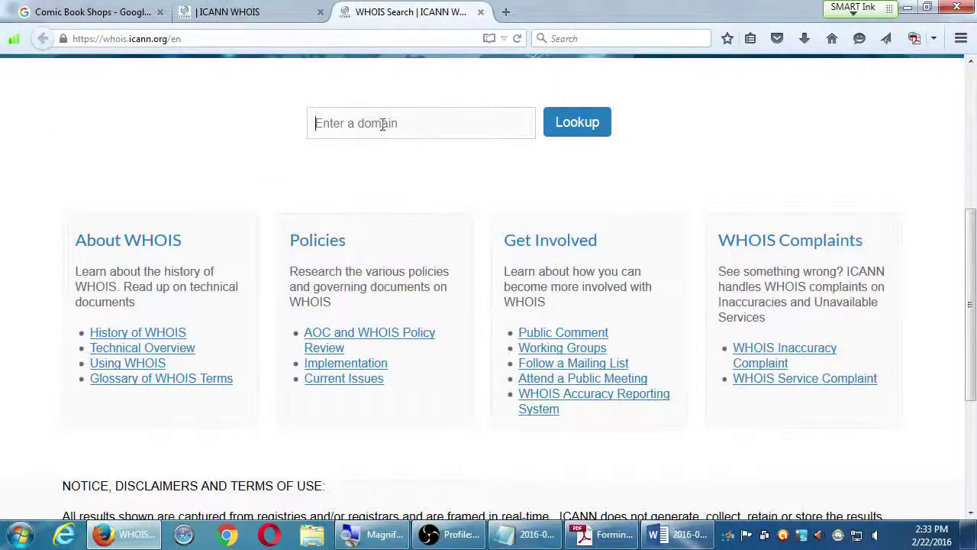
text(rsc-online.com)
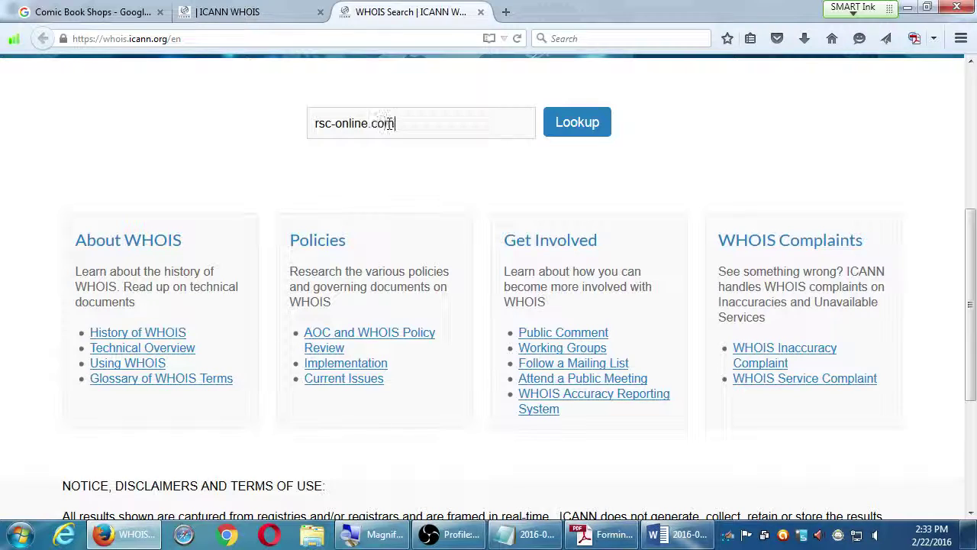
key(Return)
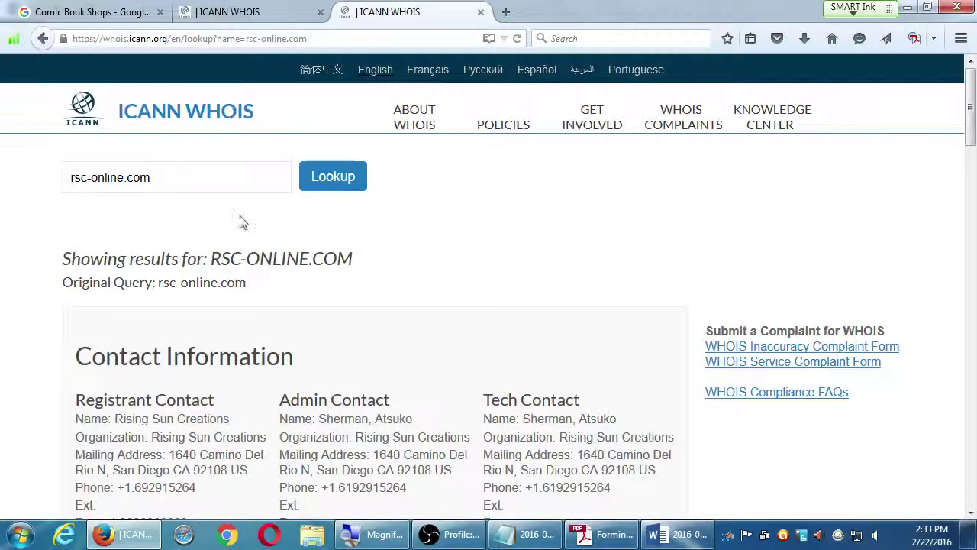
- Compare creation dates: socalcomics.com from 2000-05-09 and rsc-online.com from 1997-05-03
scroll(263, 246, down, 5)
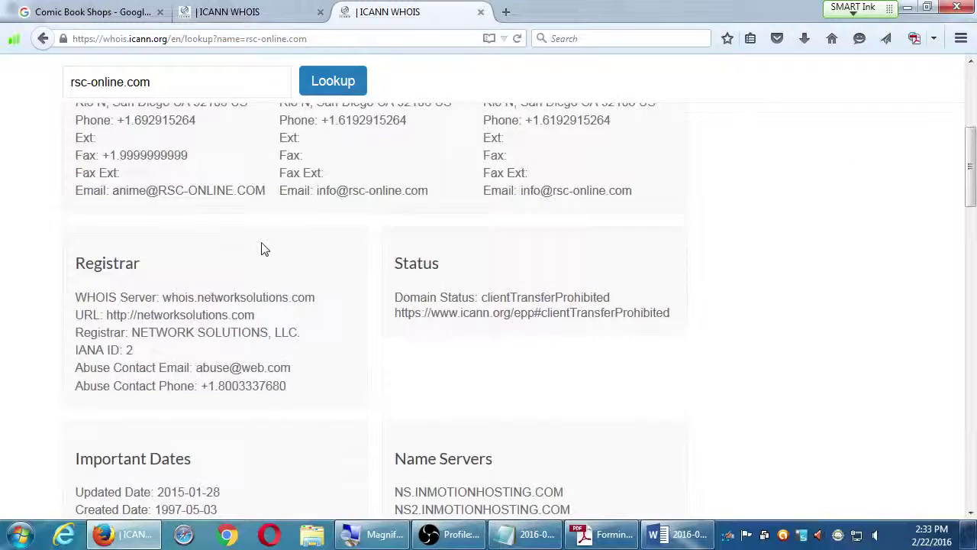
scroll(263, 248, down, 2)
click(275, 12)
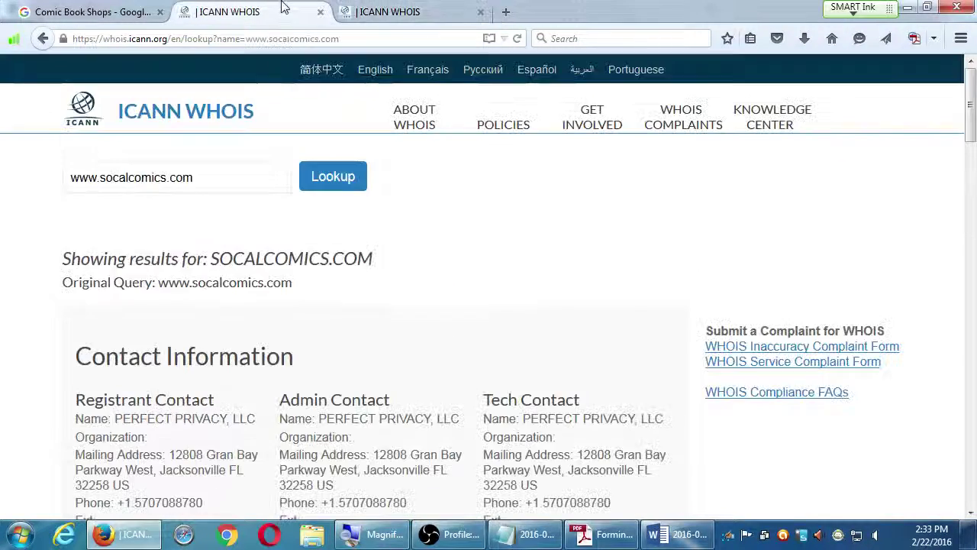
scroll(334, 295, down, 5)
scroll(334, 295, down, 1)
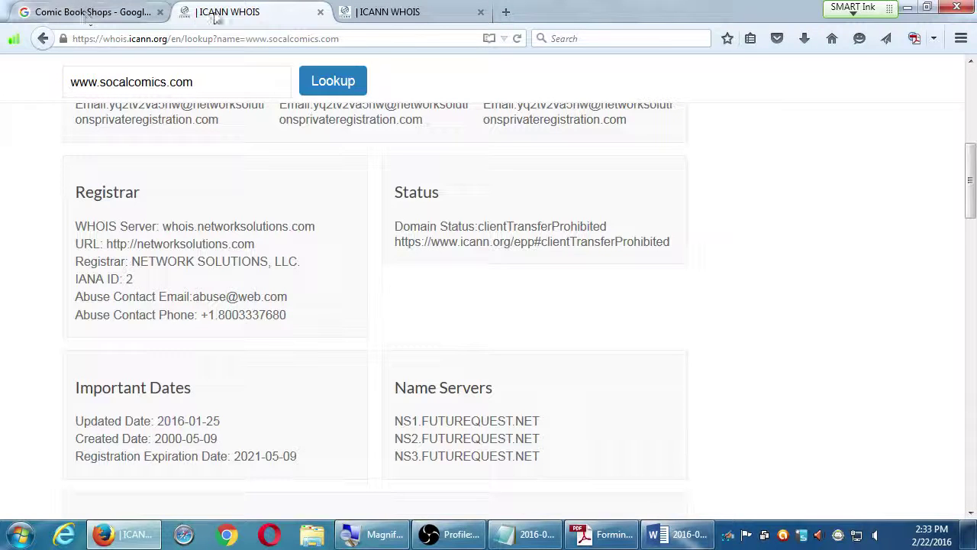
scroll(309, 403, up, 8)
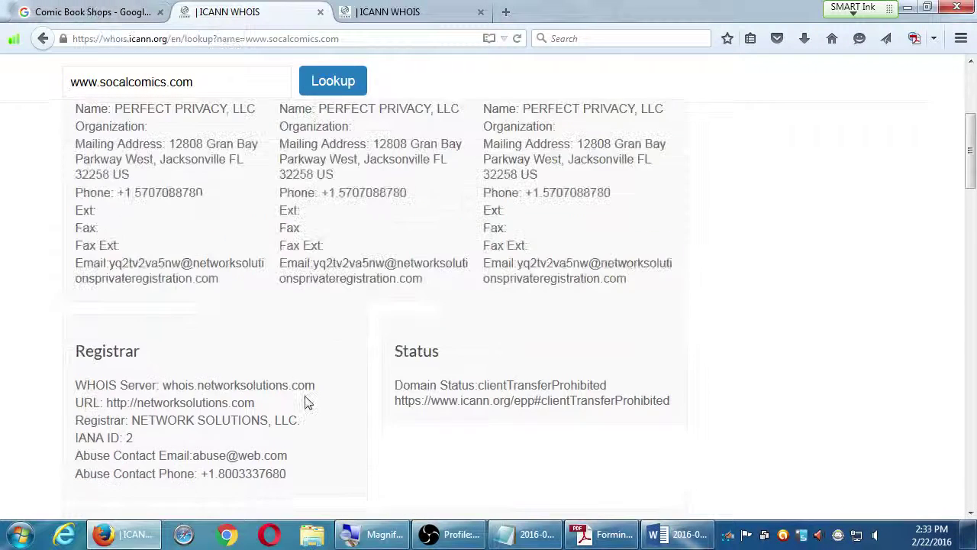
scroll(276, 278, down, 9)
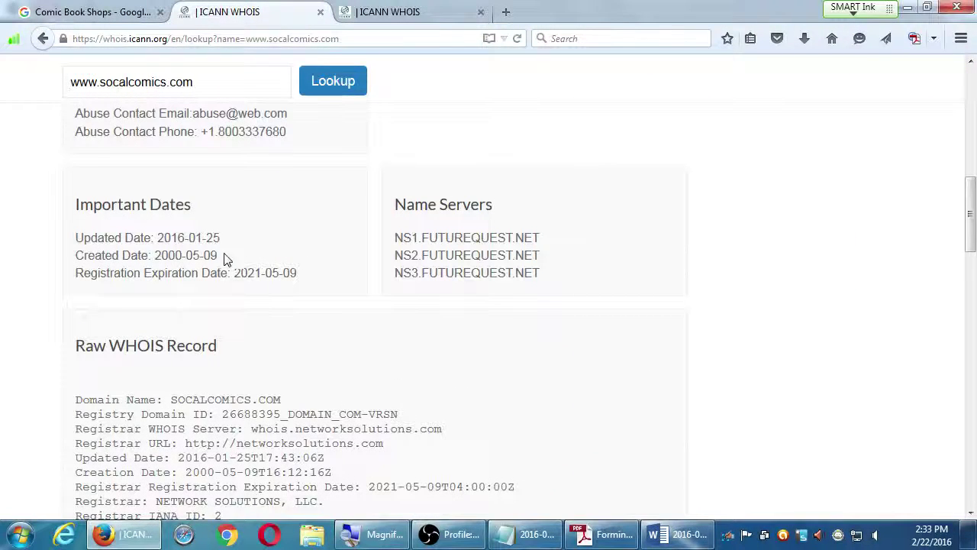
drag(225, 259, 203, 257)
key(ctrl+Tab)
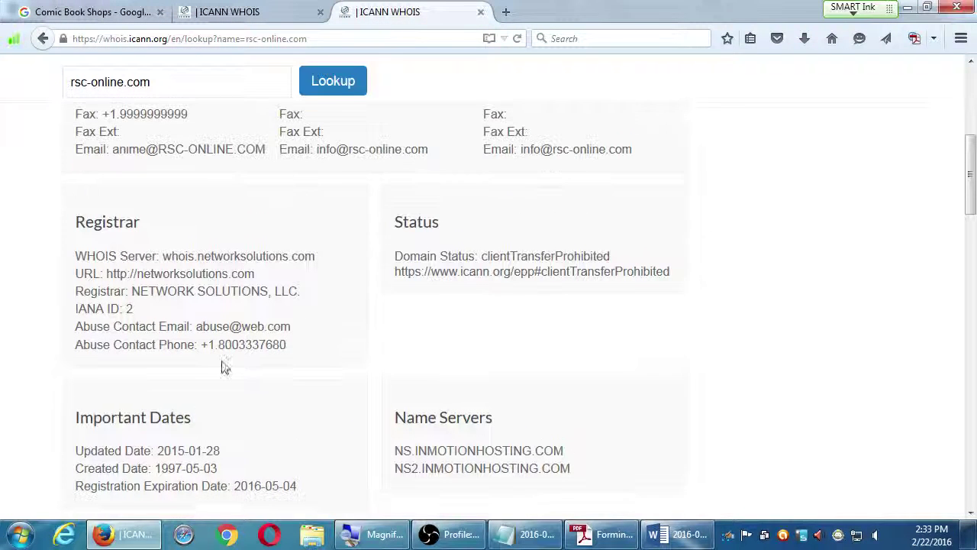
scroll(225, 368, down, 1)
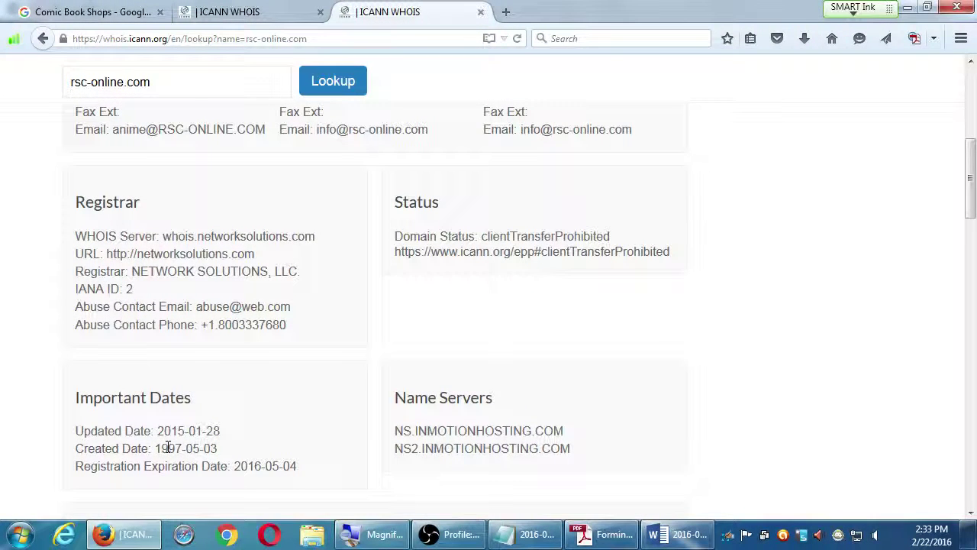
double_click(168, 448)
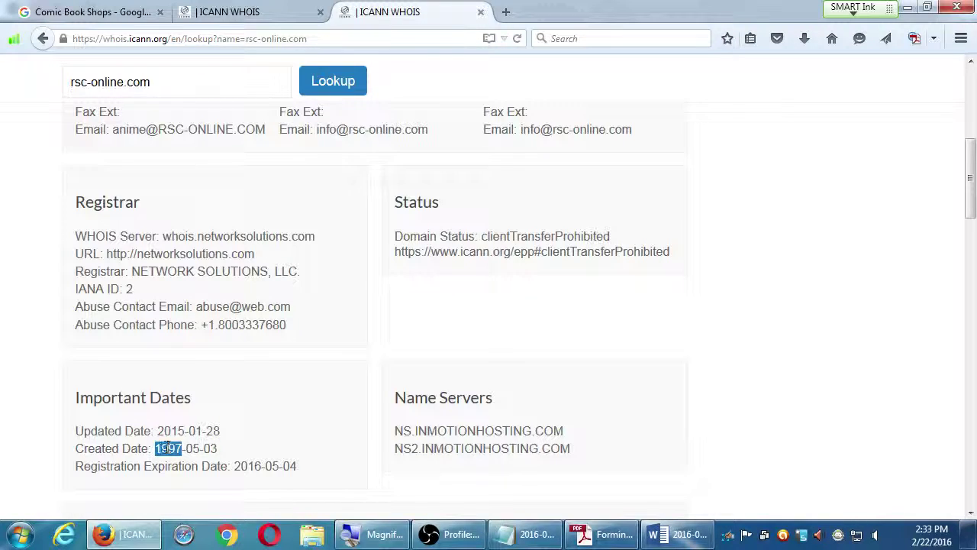
- Return to the Google 'Comic Book Shops' results and look over the local San Diego shop listings
click(107, 12)
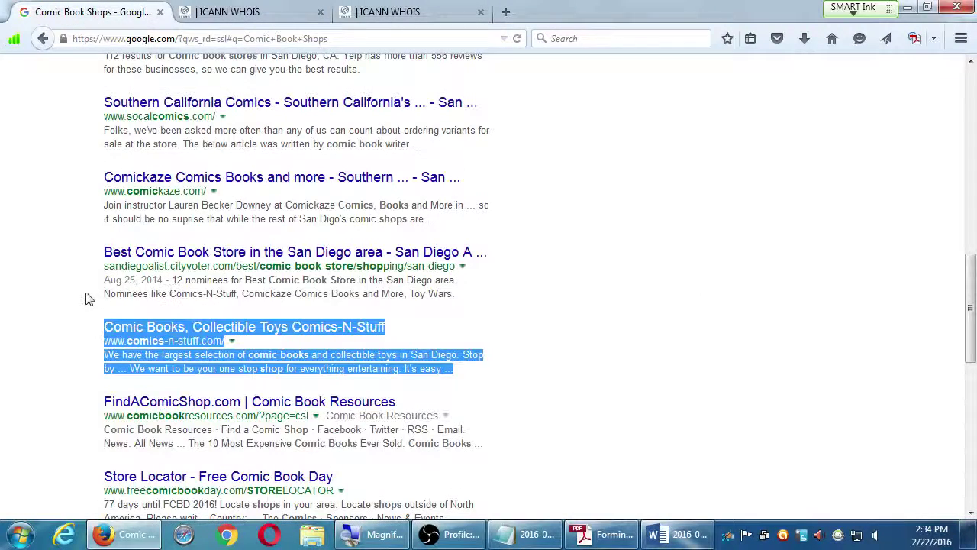
scroll(86, 299, up, 5)
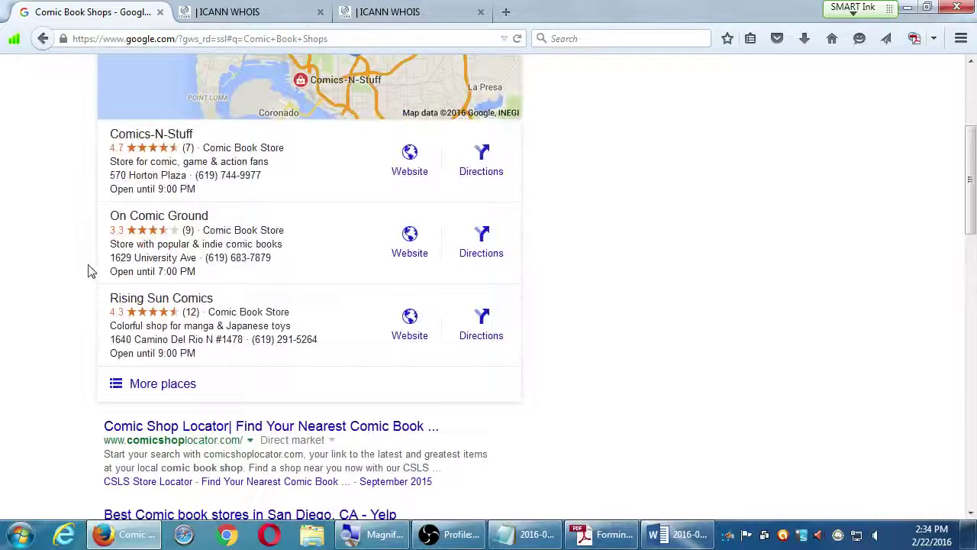
scroll(88, 271, up, 1)
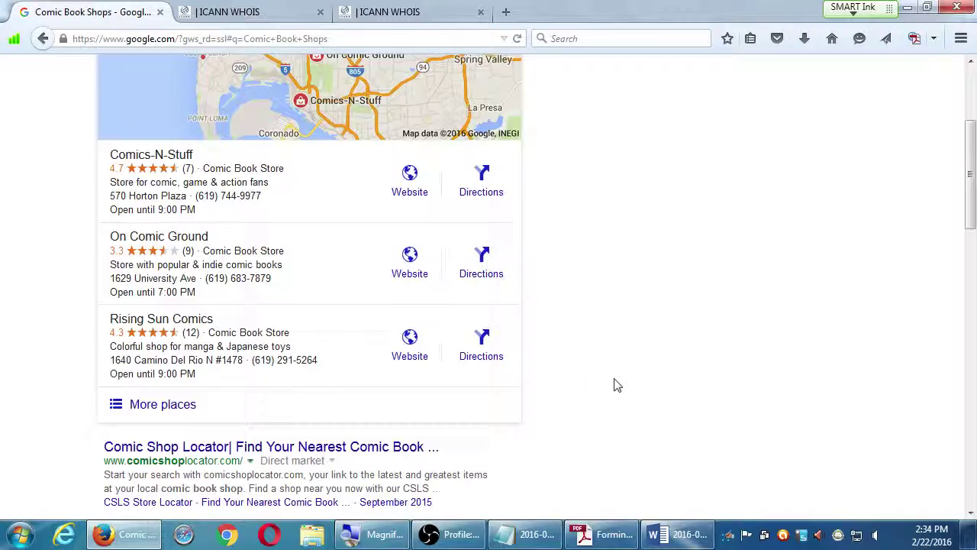
scroll(617, 385, down, 10)
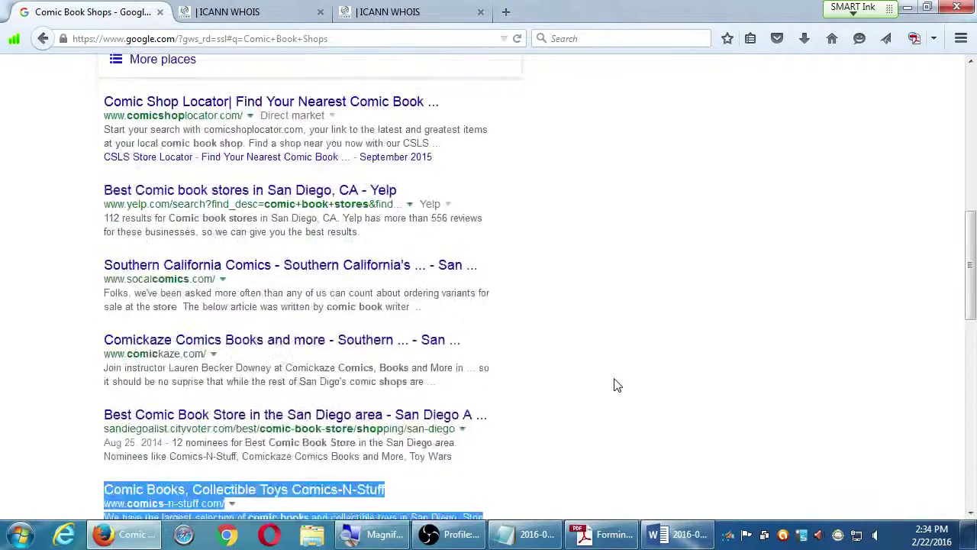
scroll(617, 386, up, 3)
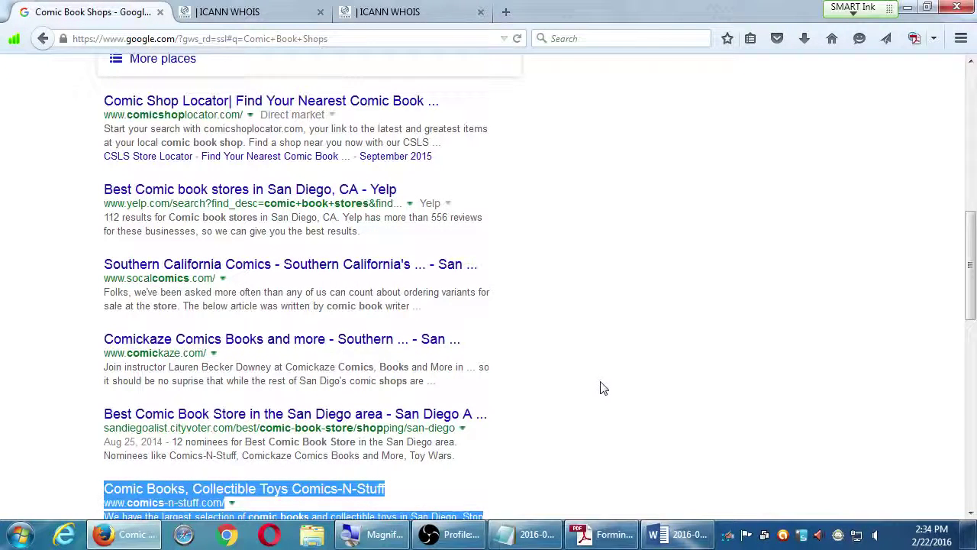
- Open the Southern California Comics result and scroll its home page, then jump back to the top
click(243, 267)
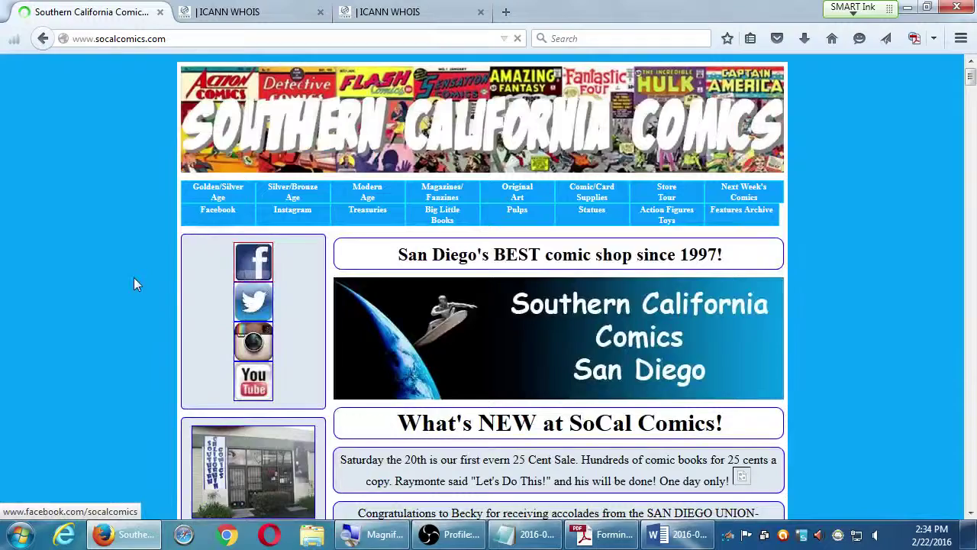
scroll(99, 331, down, 3)
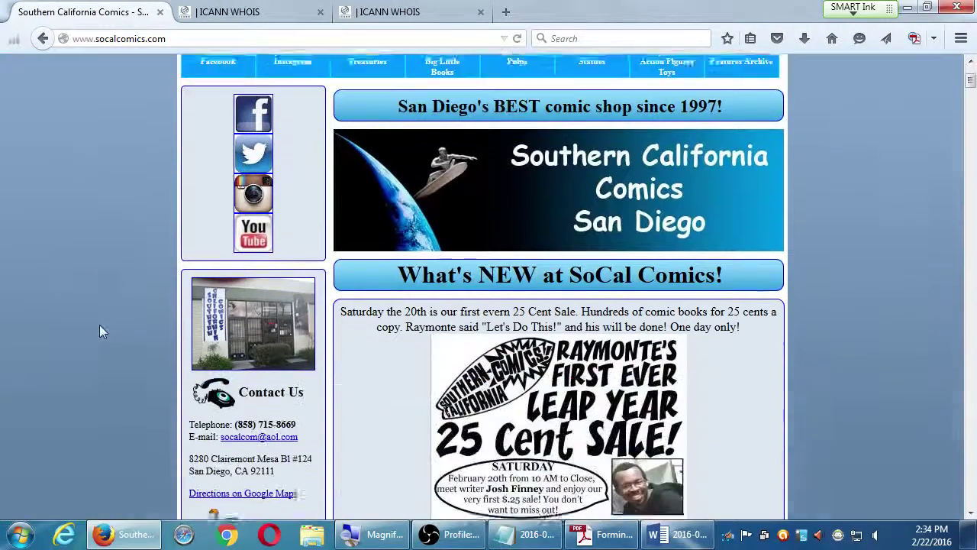
scroll(100, 330, down, 3)
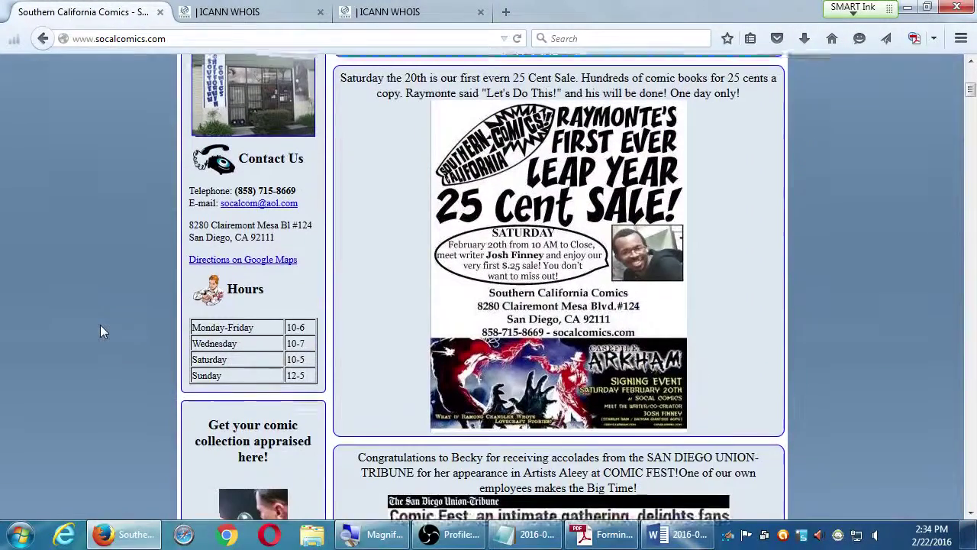
scroll(99, 331, down, 7)
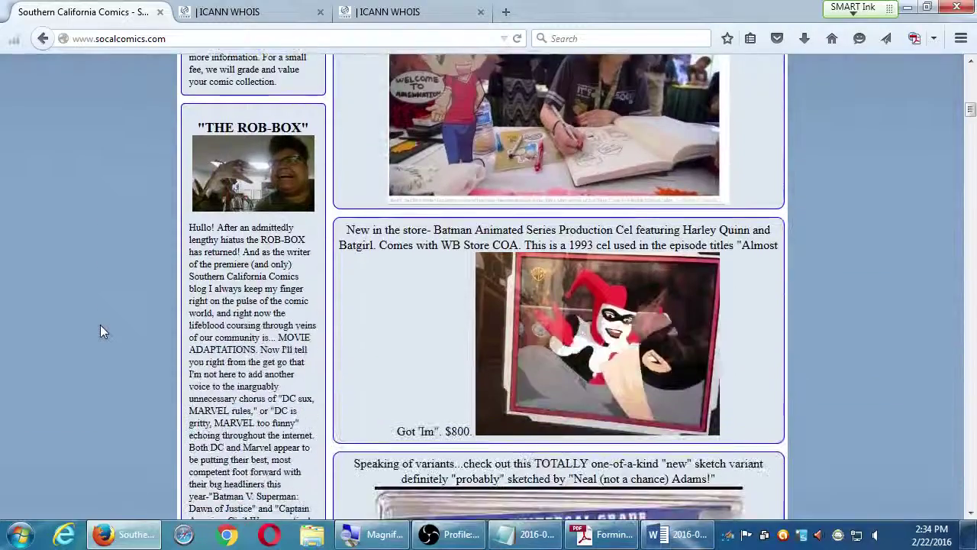
scroll(100, 330, down, 2)
scroll(100, 331, down, 4)
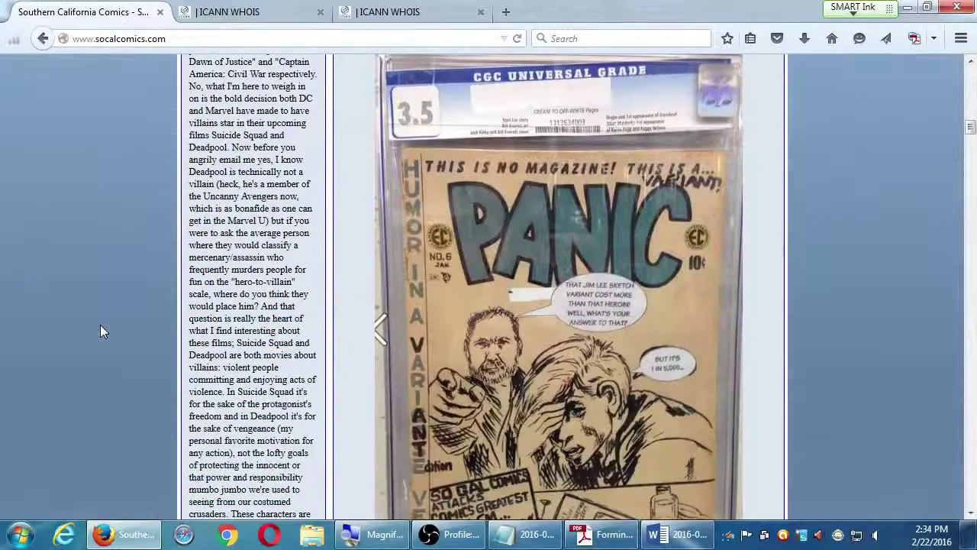
scroll(100, 331, down, 7)
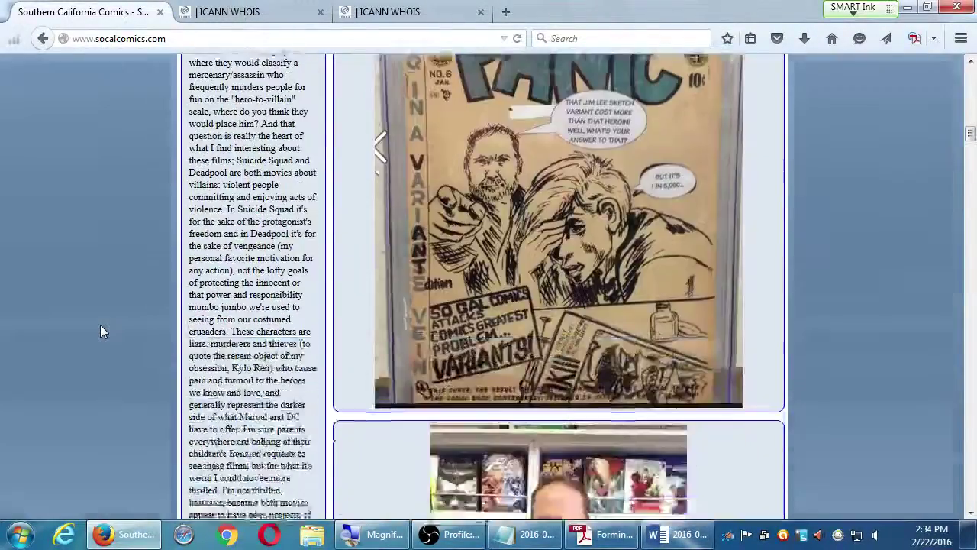
scroll(95, 338, up, 3)
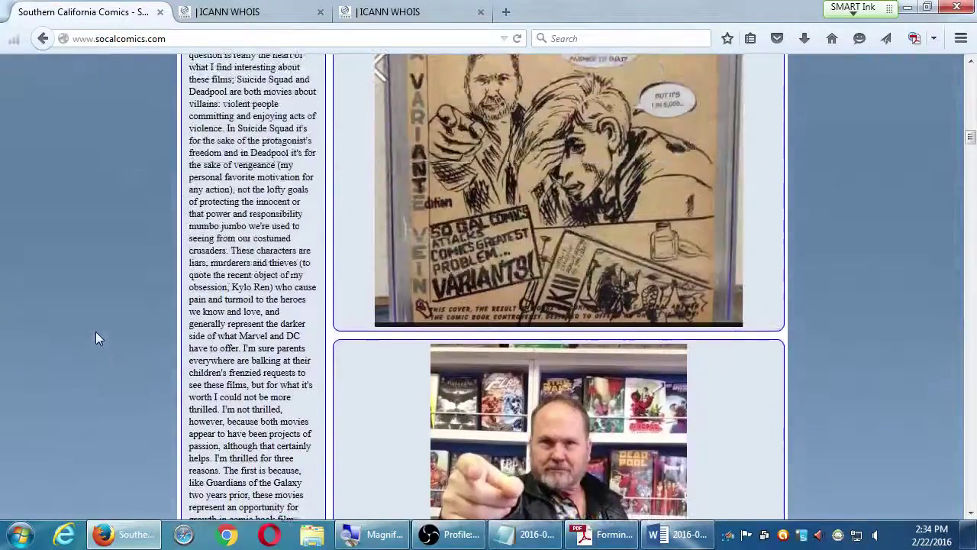
scroll(96, 331, down, 4)
key(Home)
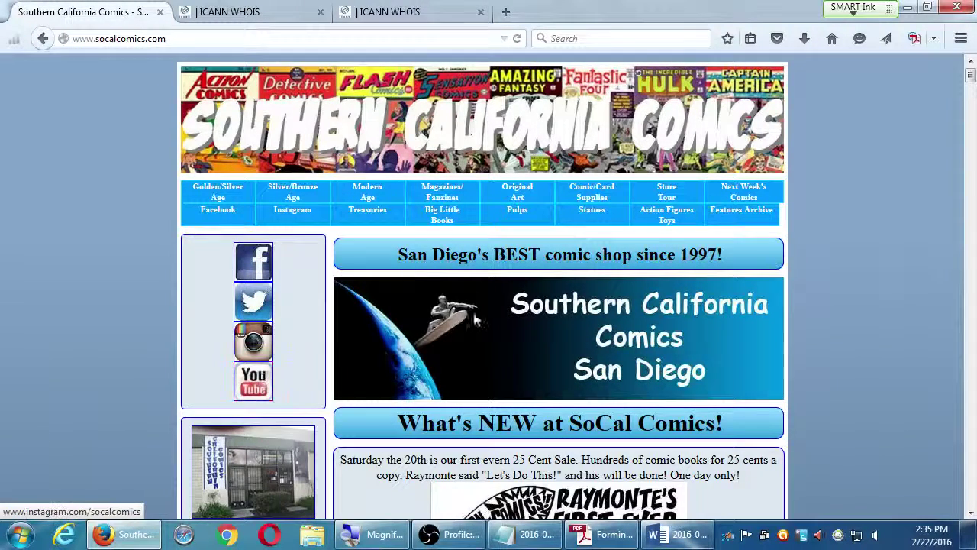
- Scroll the socalcomics.com homepage past the variants article, gift certificates and CGC photos
scroll(527, 294, down, 4)
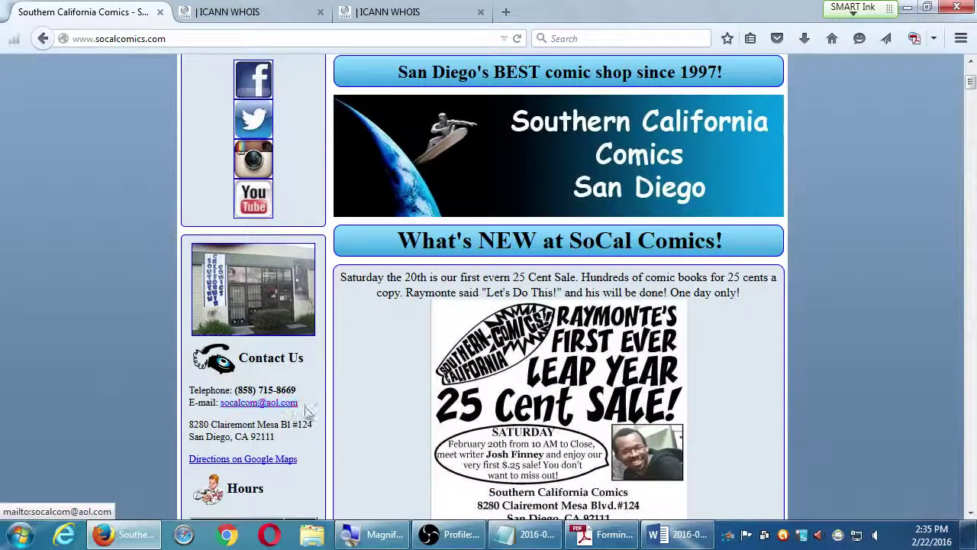
scroll(290, 441, down, 1)
scroll(290, 441, down, 1)
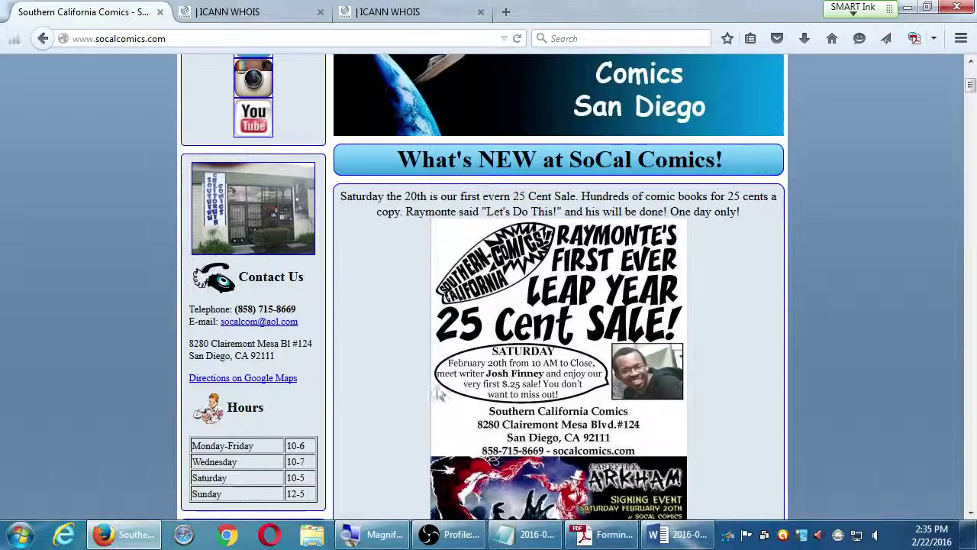
scroll(400, 389, up, 1)
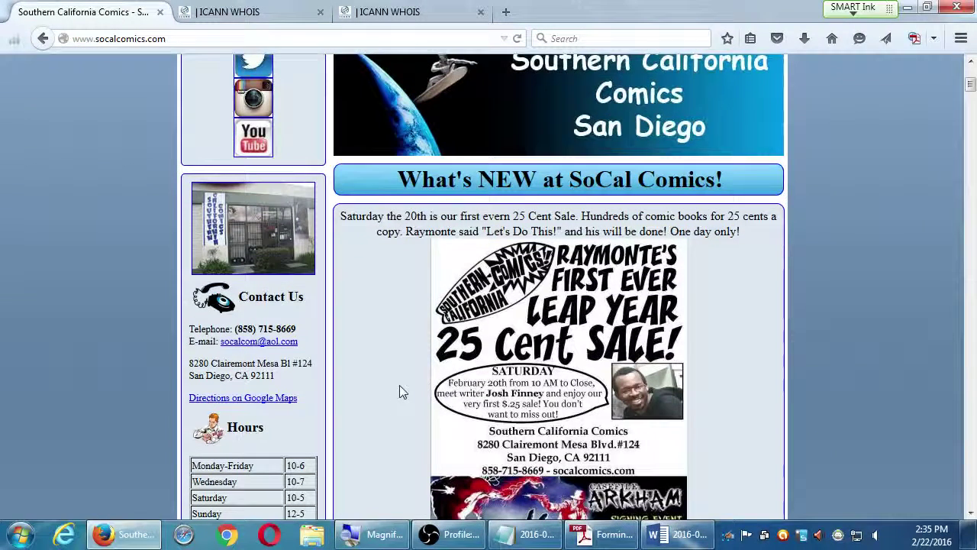
scroll(400, 386, down, 1)
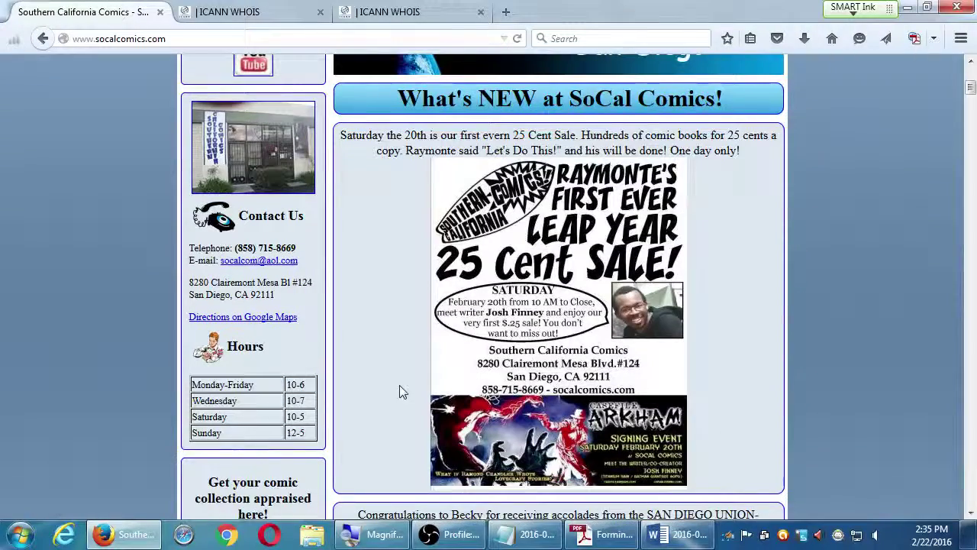
scroll(402, 391, down, 1)
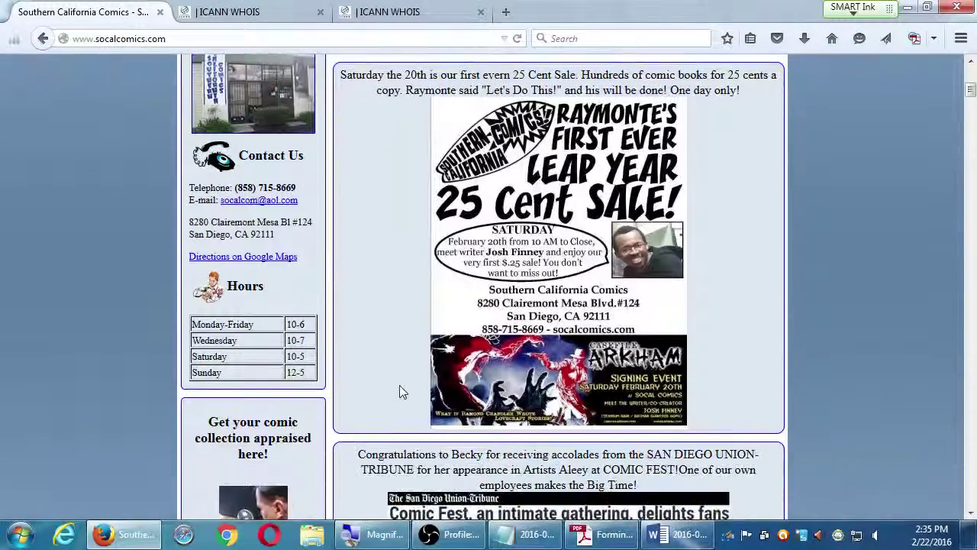
scroll(399, 387, down, 3)
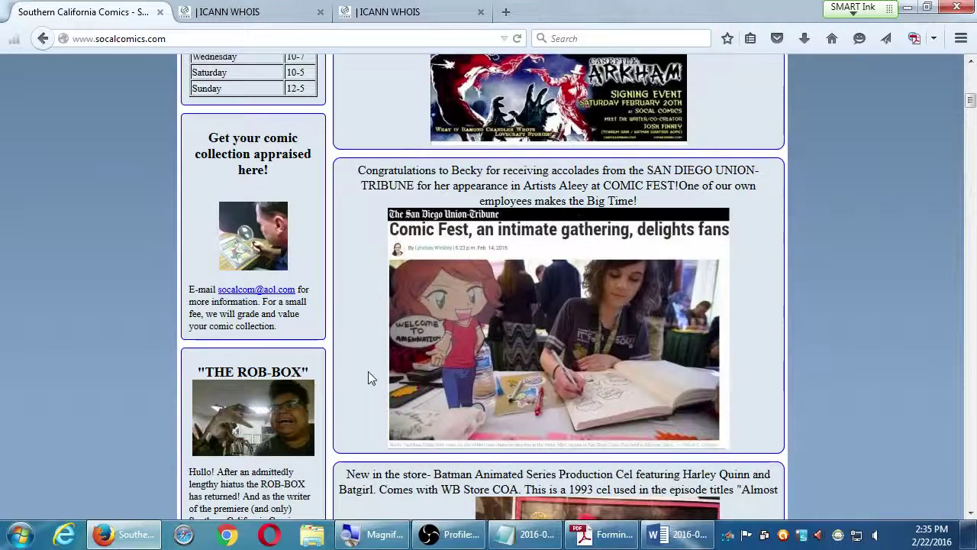
scroll(368, 371, down, 1)
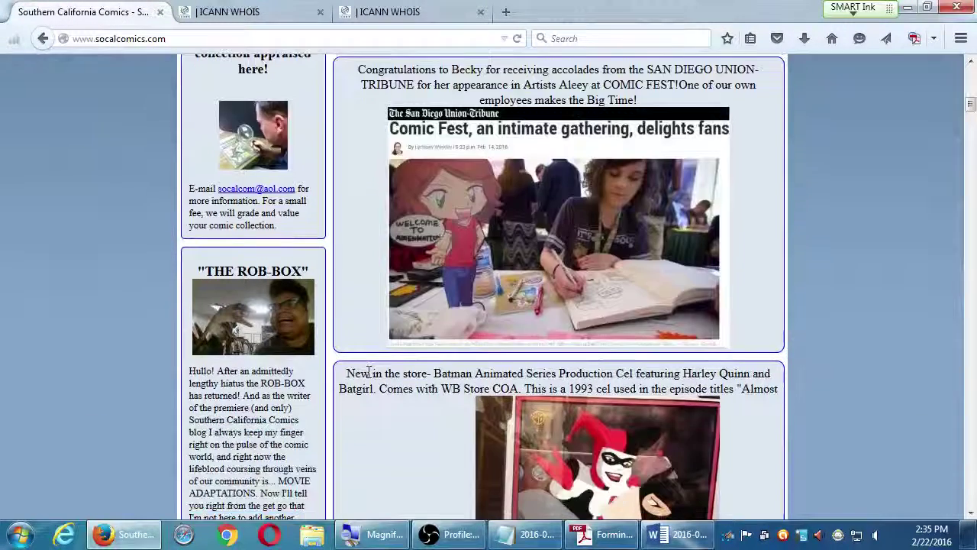
scroll(368, 371, down, 2)
scroll(368, 372, down, 4)
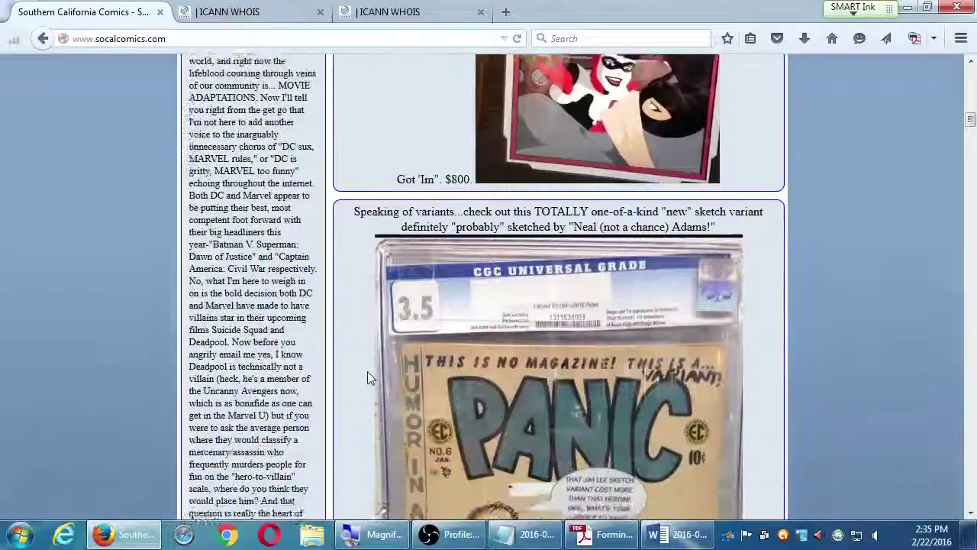
scroll(367, 377, down, 2)
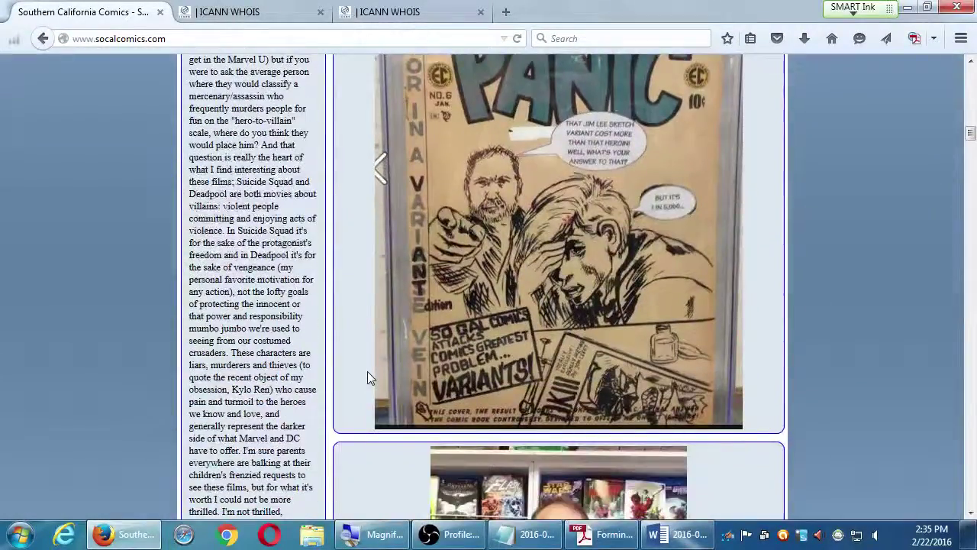
scroll(367, 377, down, 2)
scroll(367, 377, down, 3)
scroll(368, 374, down, 6)
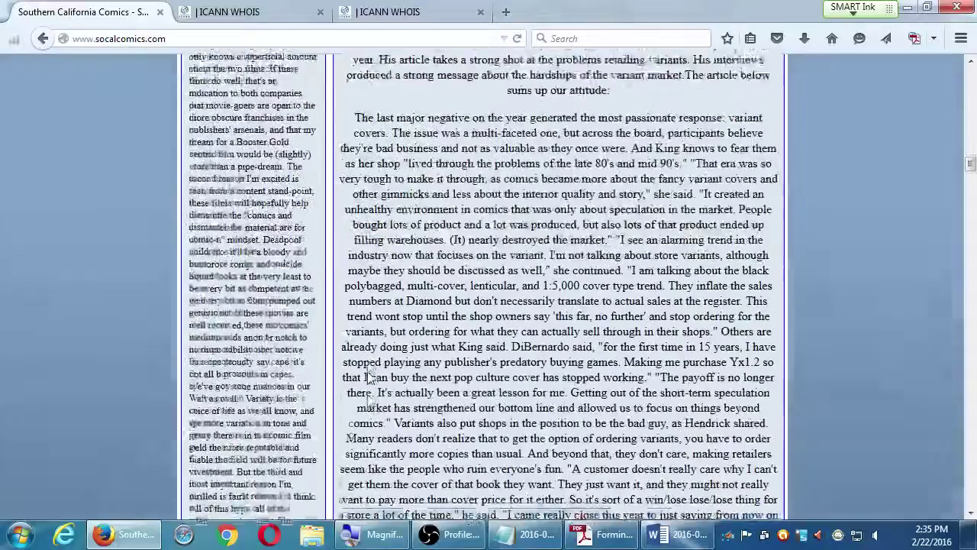
scroll(368, 374, up, 5)
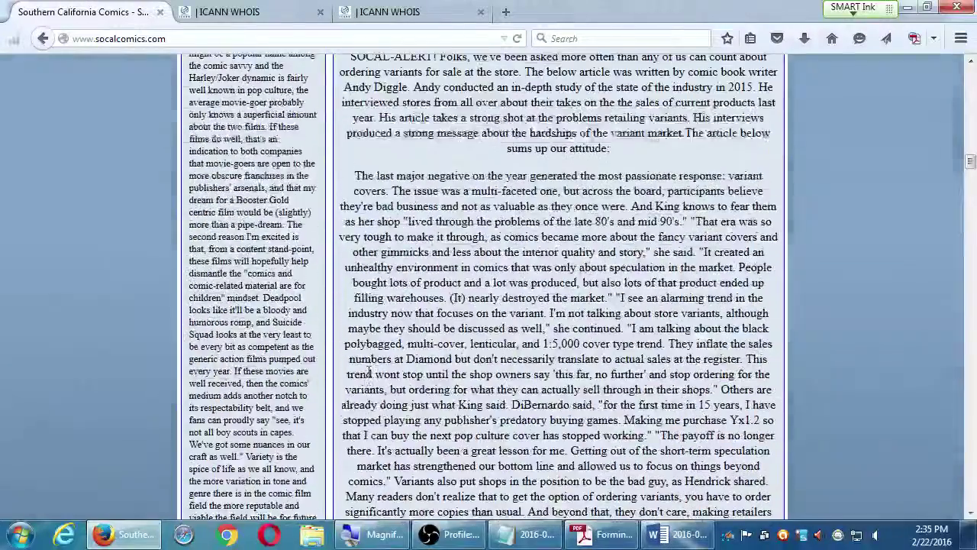
scroll(369, 372, up, 2)
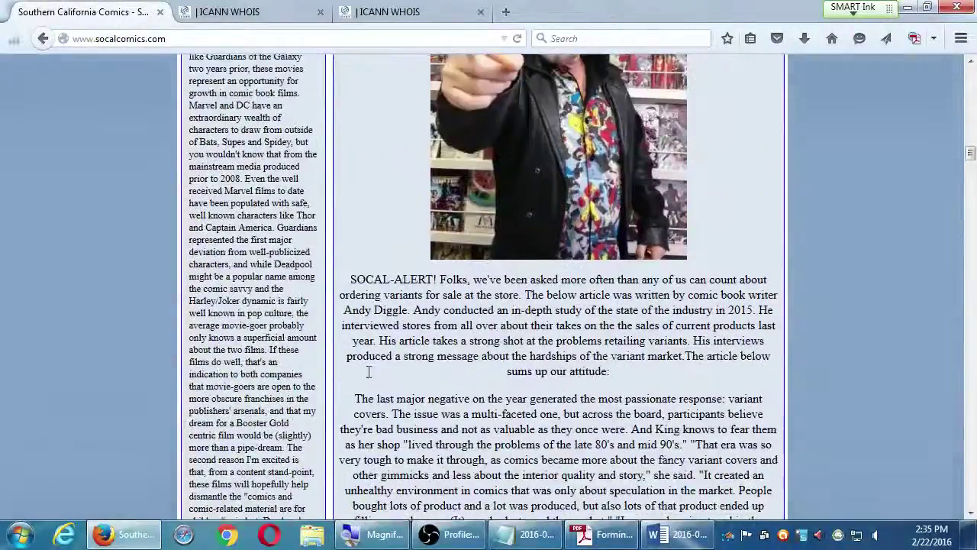
scroll(306, 290, up, 5)
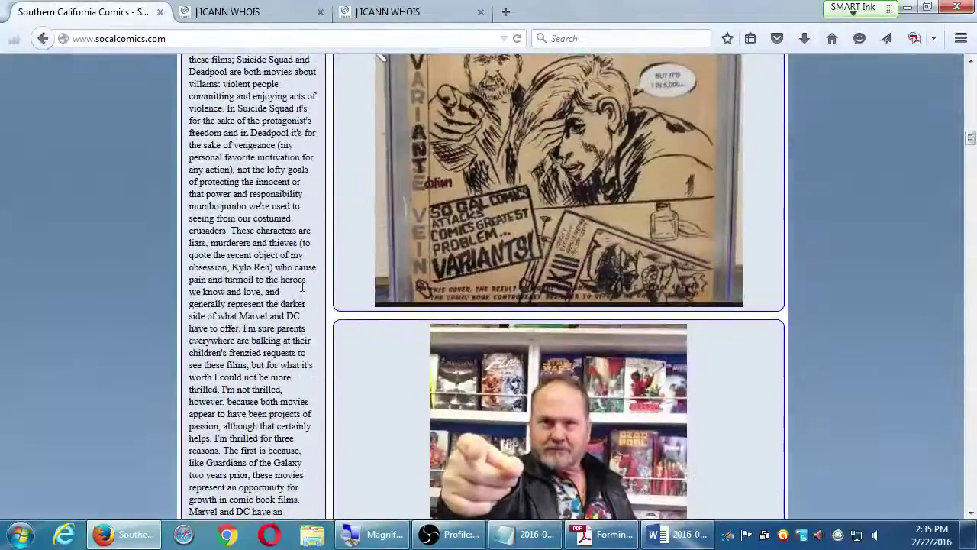
scroll(305, 288, up, 7)
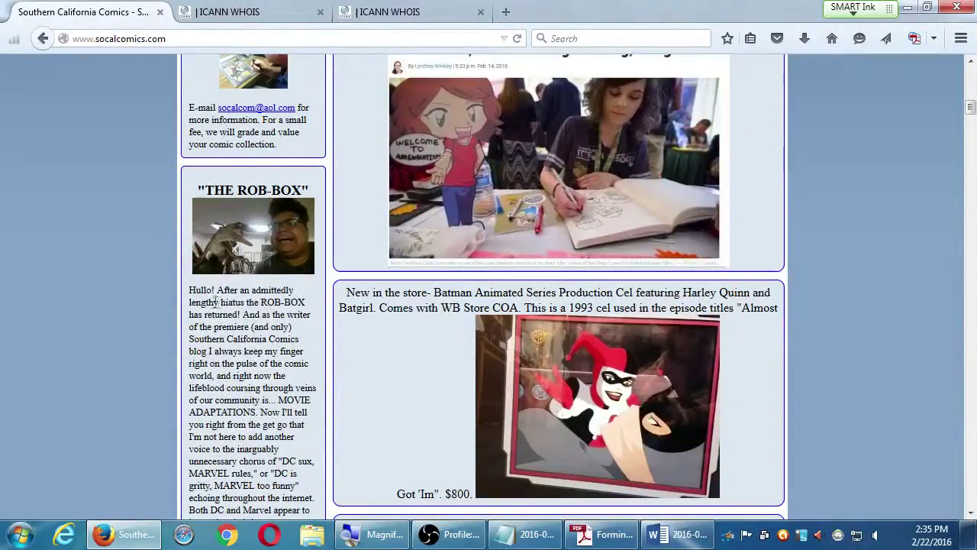
- Highlight part of the ROB-BOX blog paragraph, then continue down to the store expansion and payment plan terms
drag(216, 301, 251, 398)
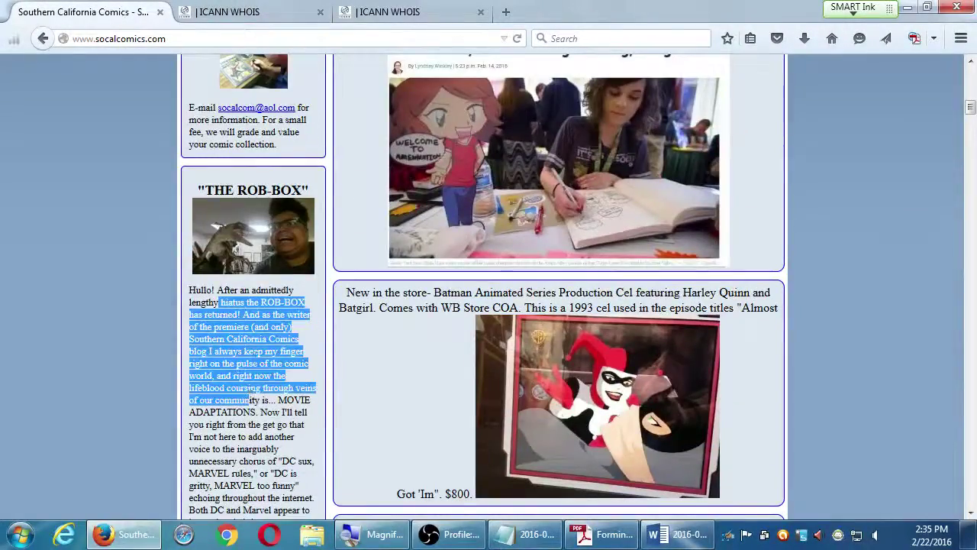
scroll(251, 364, down, 2)
click(256, 353)
scroll(257, 345, down, 4)
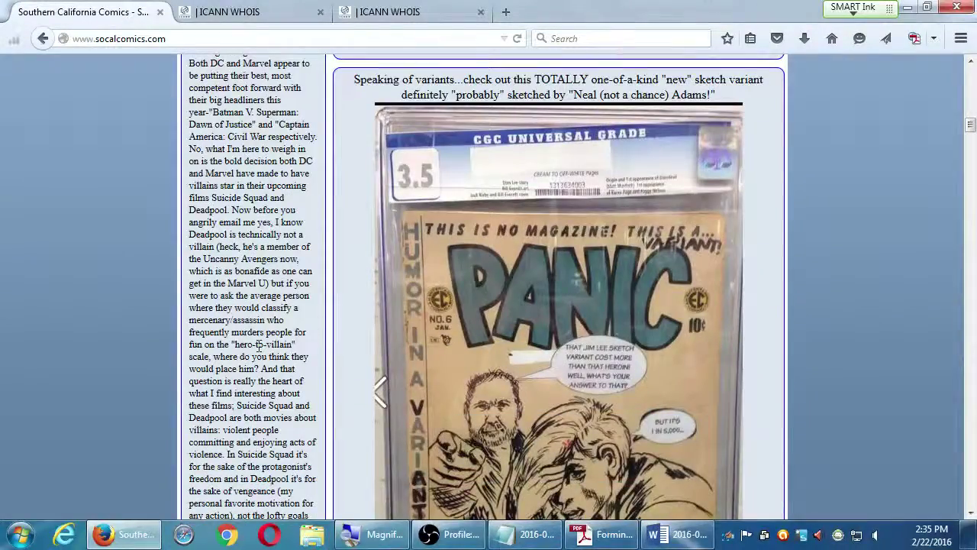
scroll(258, 345, down, 14)
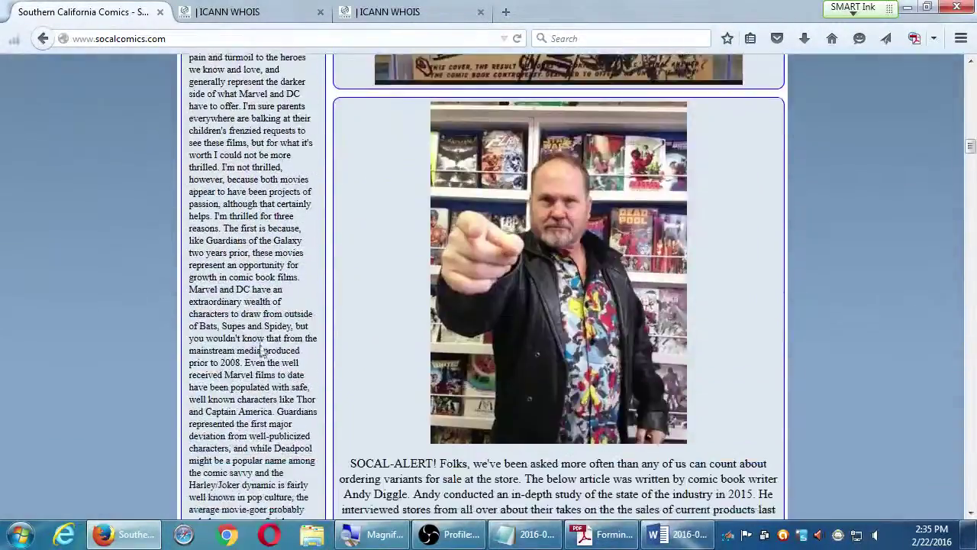
scroll(260, 348, down, 12)
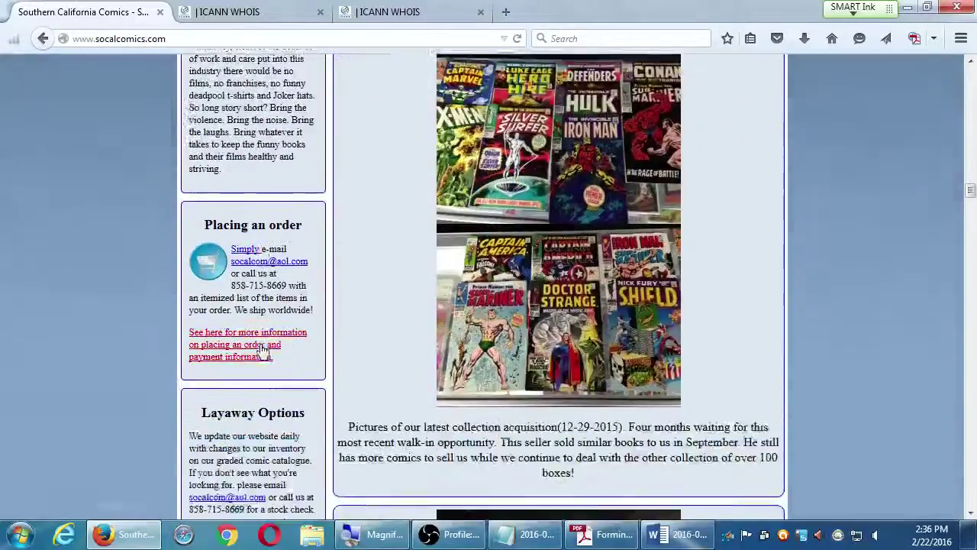
scroll(262, 349, down, 10)
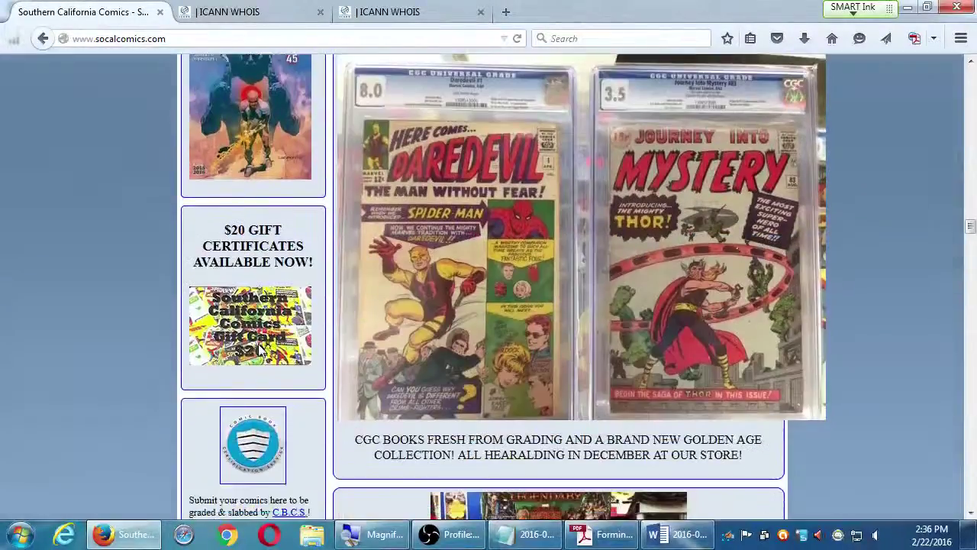
scroll(169, 322, down, 9)
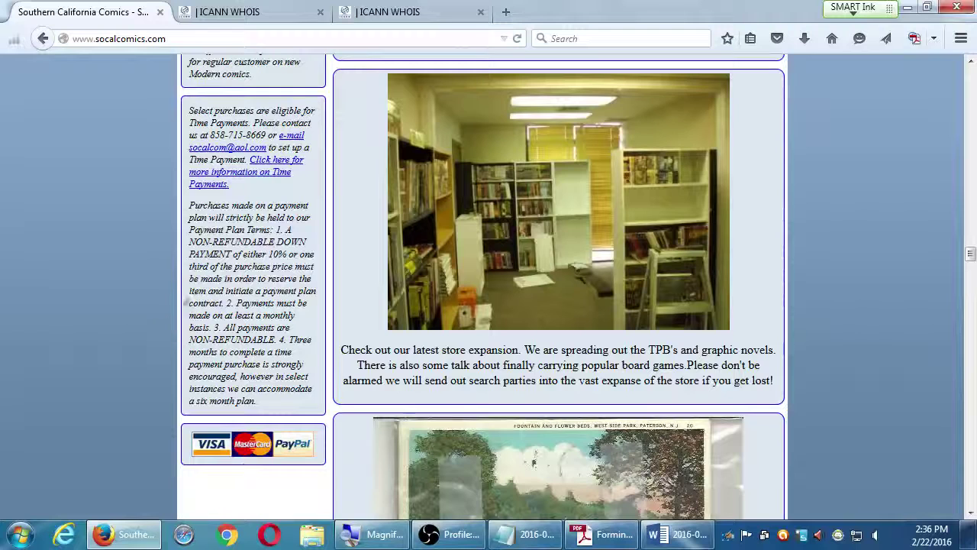
- In Word, add the indented note 'A LOT OF content to help get found' under the socalcomics.com snippet
click(676, 534)
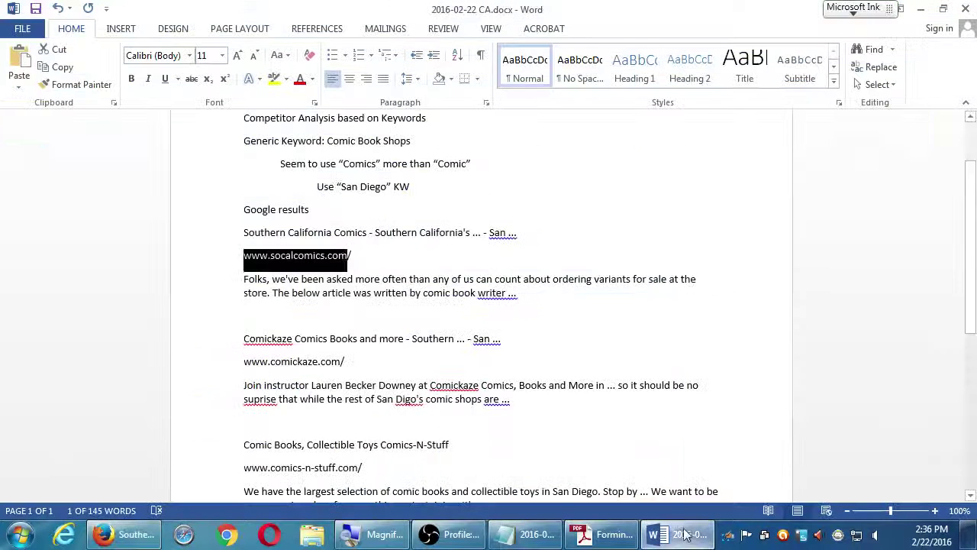
click(540, 291)
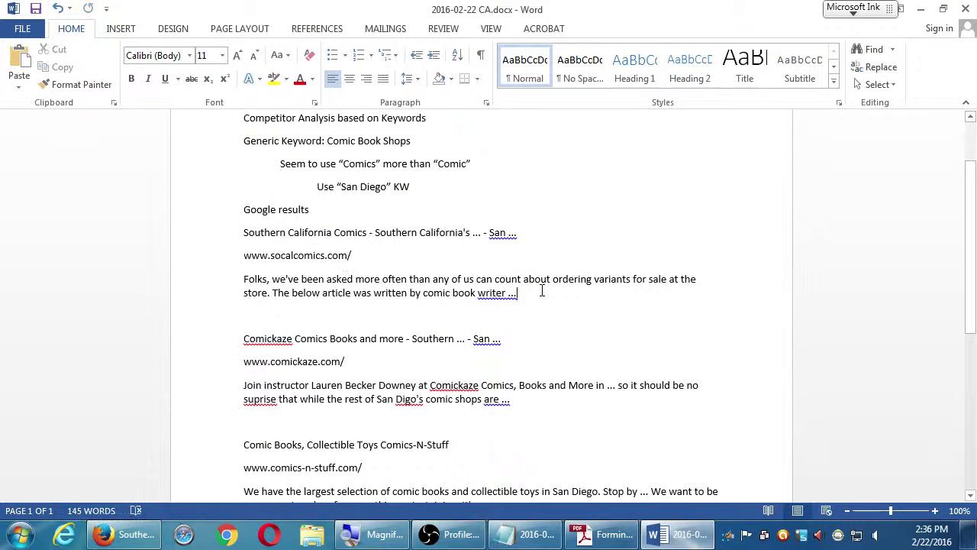
key(Return)
key(Tab)
text(A LOT O)
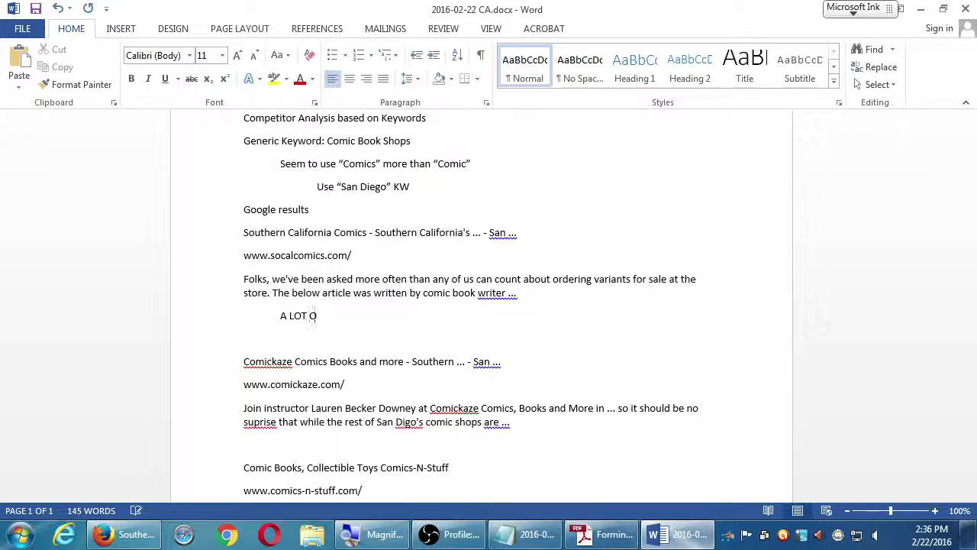
text(F content to)
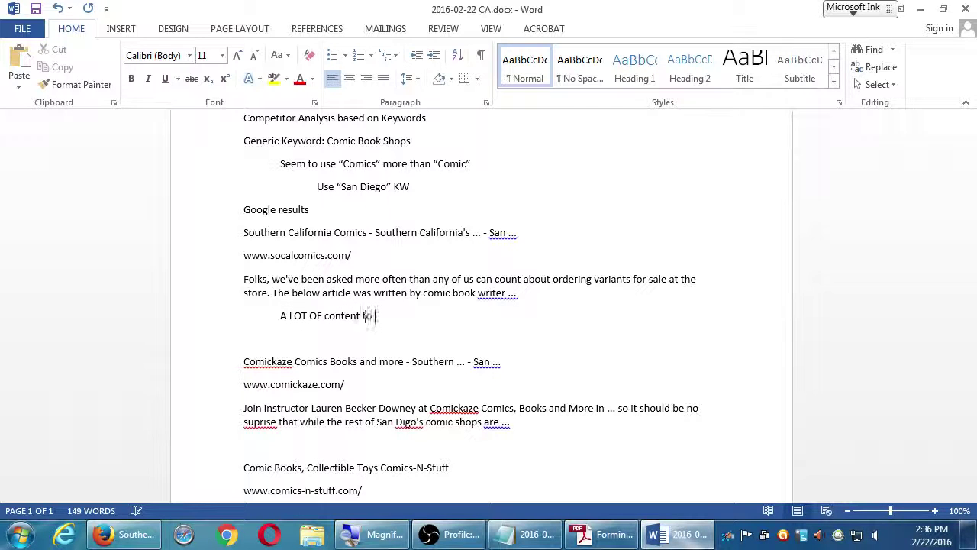
text( help get)
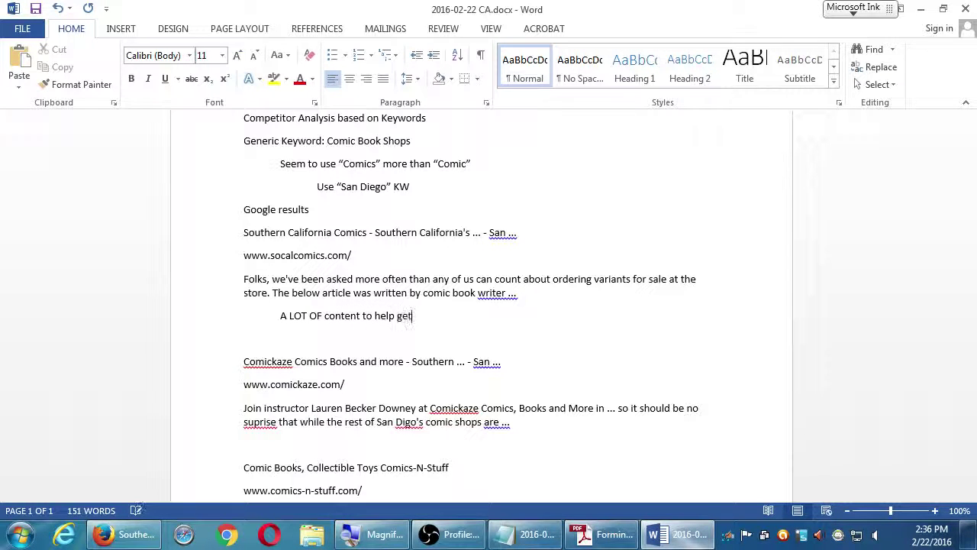
text( found by)
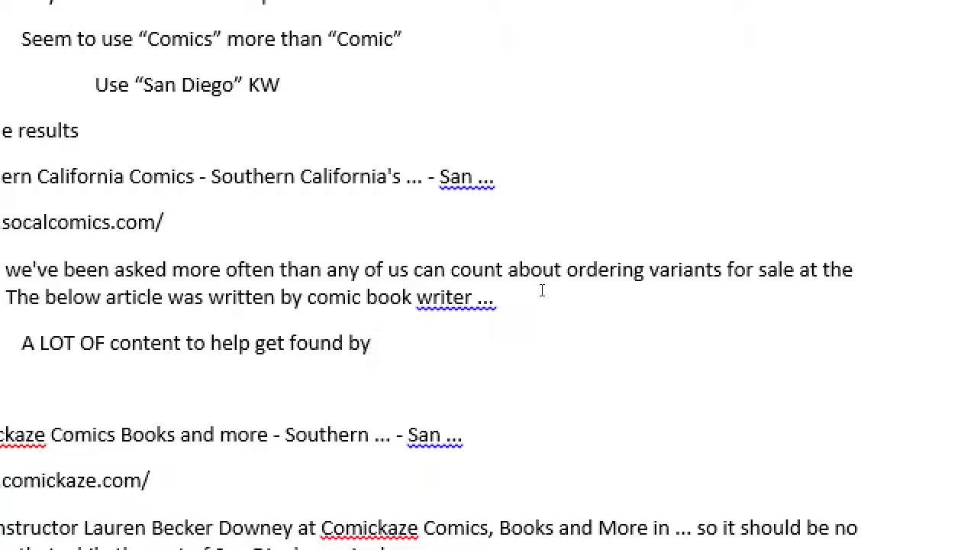
key(super+minus)
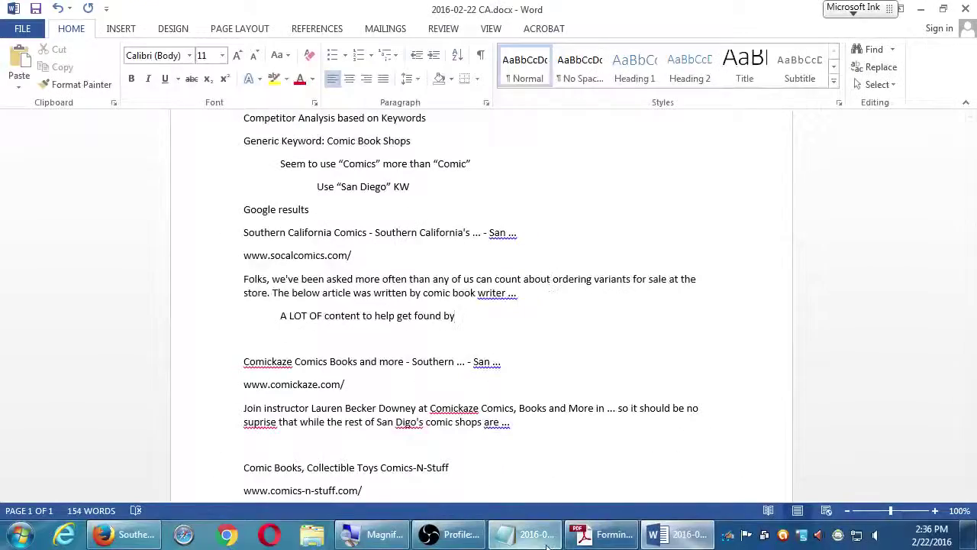
- Append 'Blackhat SEO' and 'Whitehat SEO' lines to the end of the Notepad SEO notes
click(546, 538)
key(super+plus)
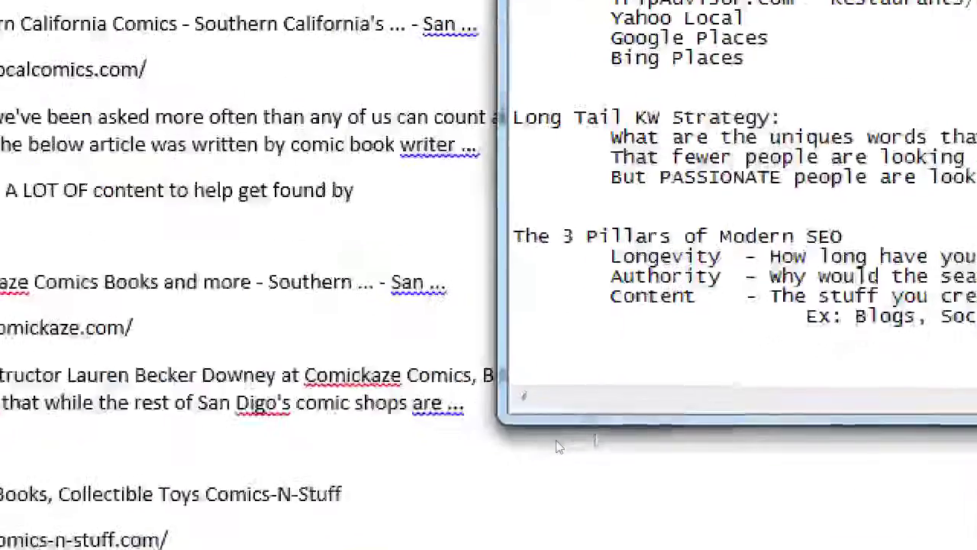
key(ctrl+End)
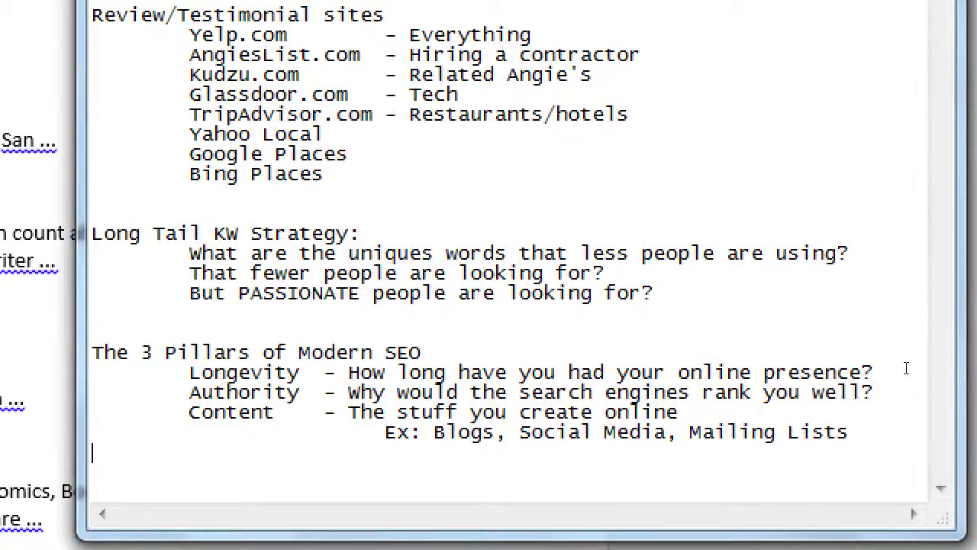
key(Return)
text(Blackhat )
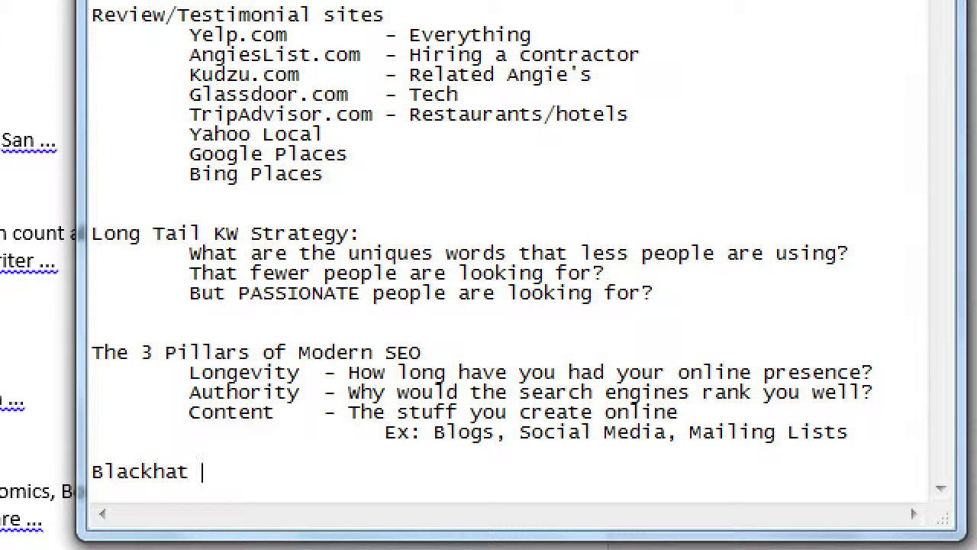
text(SEO)
key(Return)
text(Whit)
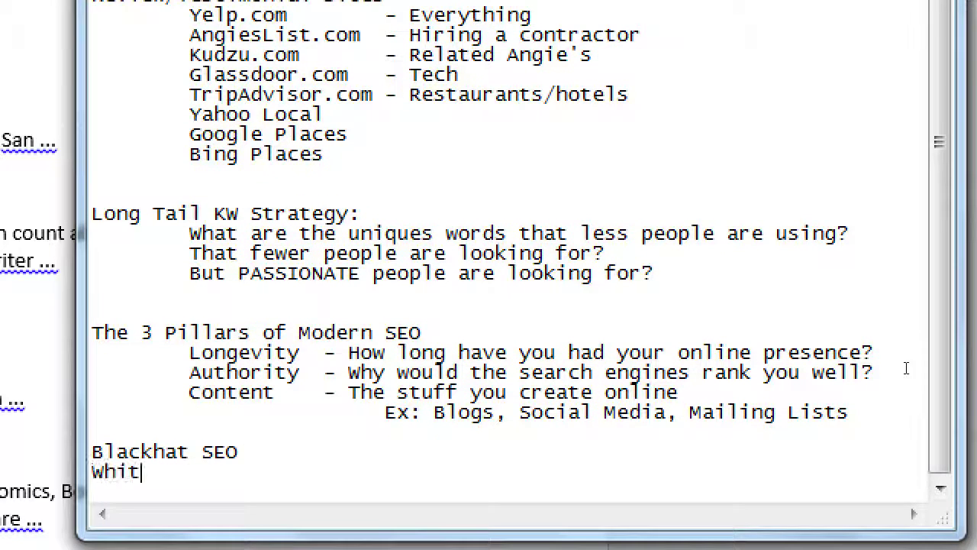
text(ehat SEO)
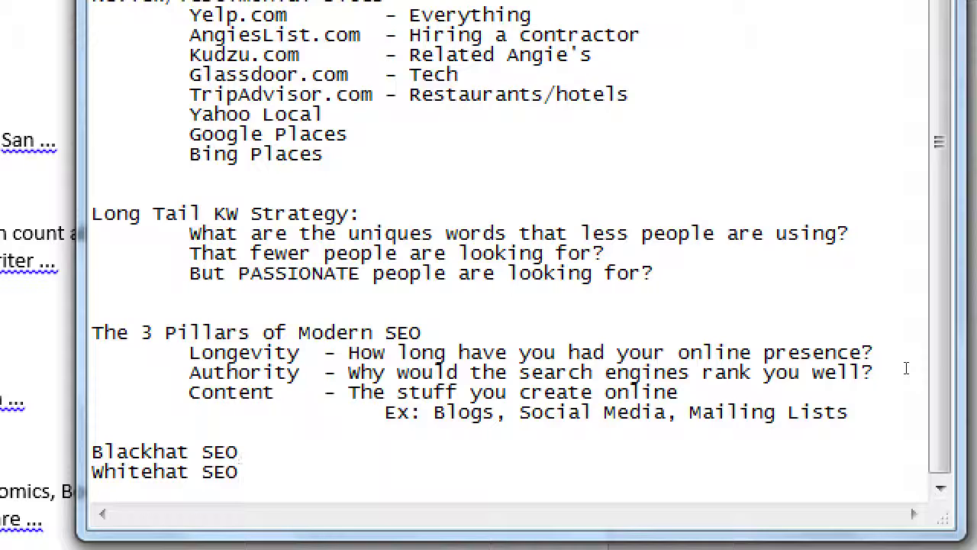
- Describe Blackhat SEO as '- Techniques that are bad for you in the long term'
key(Up)
key(Tab)
text(- Techniques that are )
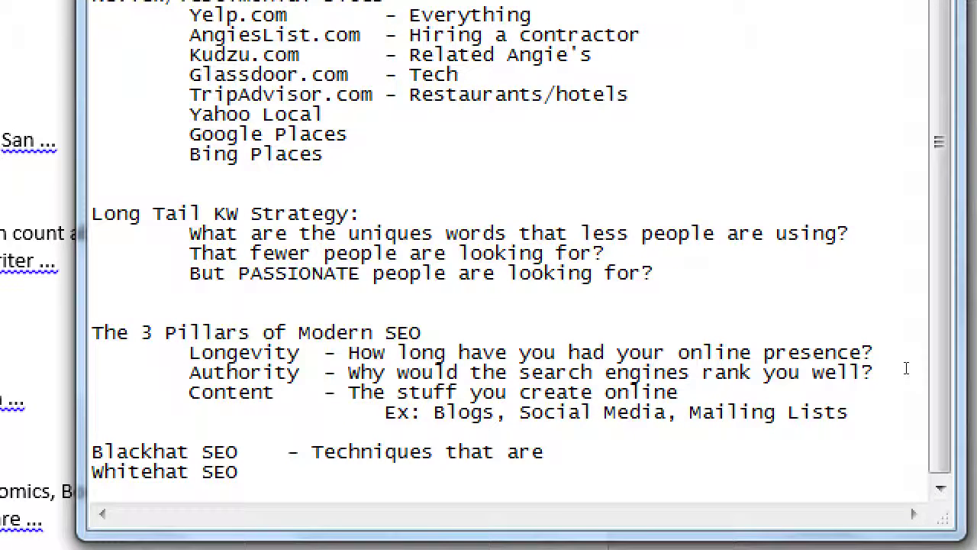
text(bad for you in the l9ong)
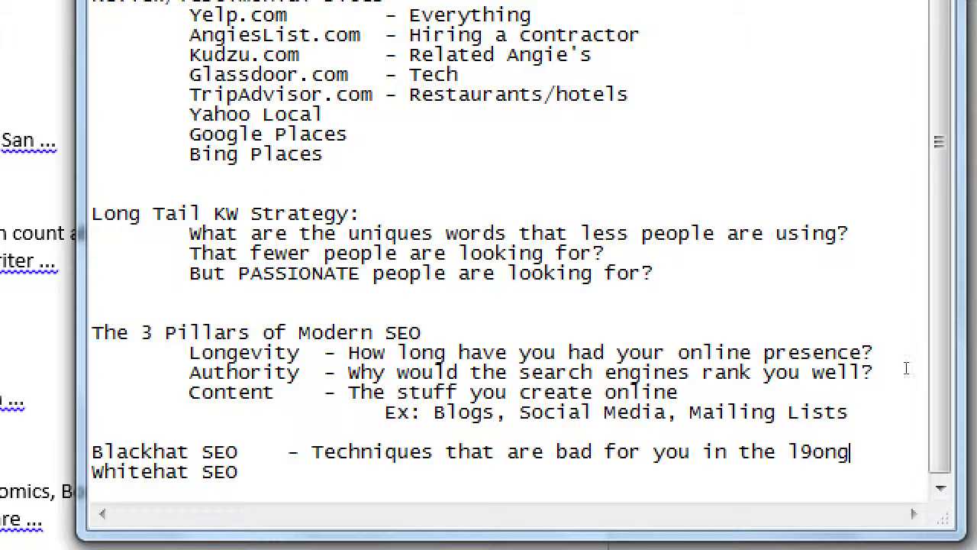
key(BackSpace)
key(BackSpace)
key(BackSpace)
key(BackSpace)
text(ong term)
key(Return)
key(Tab)
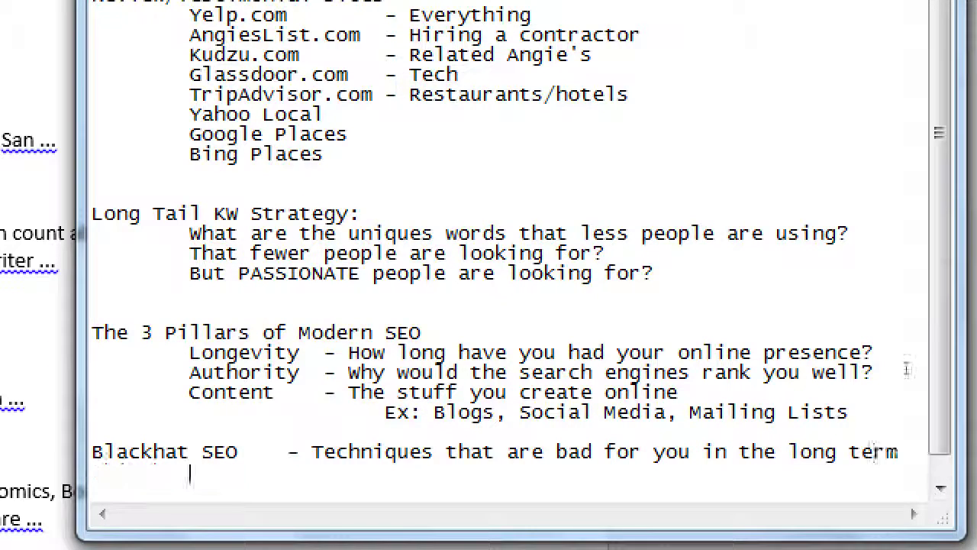
key(Tab)
- Add 'Keyword stuffing' as the example under the Blackhat SEO description
key(Return)
text(Whitehat SEO)
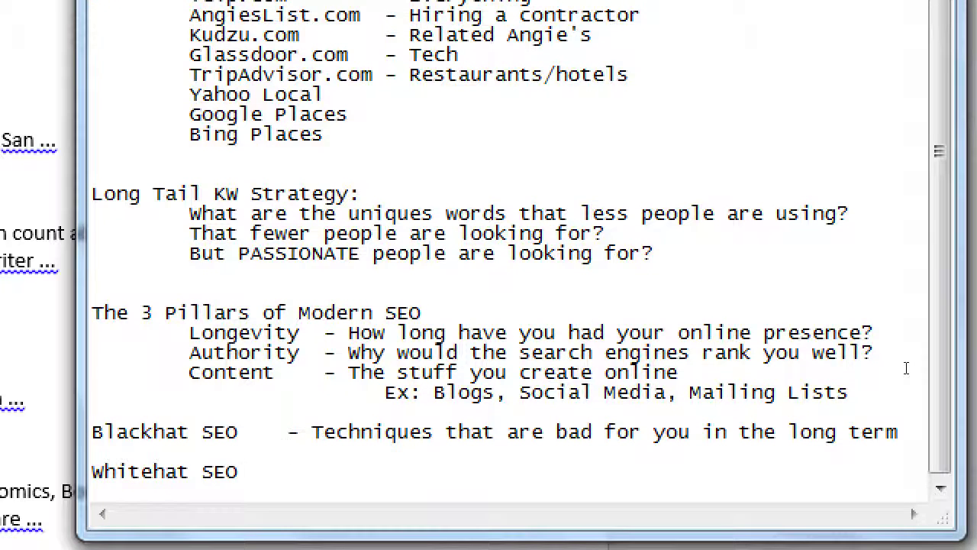
key(Up)
text(Ke)
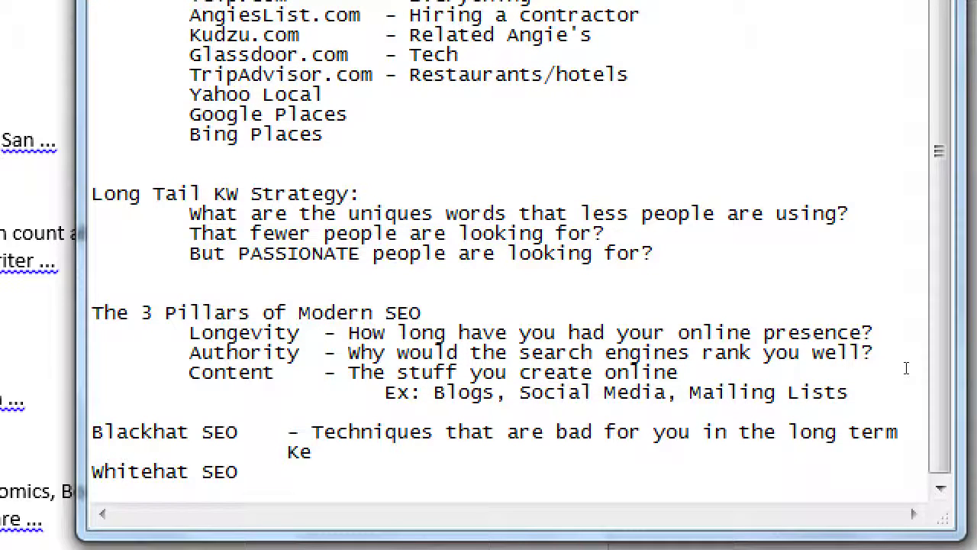
text(x.)
text(Keyword)
key(BackSpace)
key(BackSpace)
text(d stuffing)
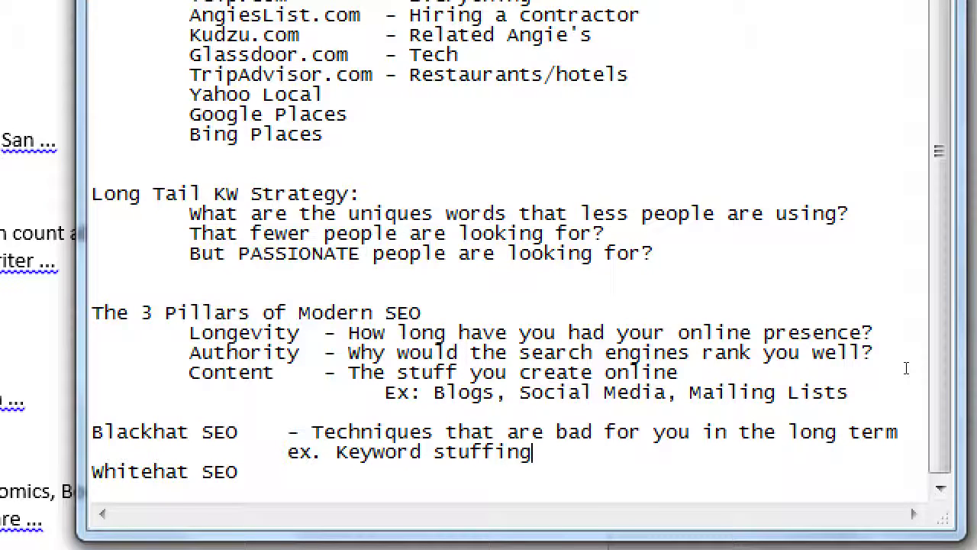
- Describe Whitehat SEO as '- The good techniques', ex. Blogging; Social Media, and add '; EMD' to Blackhat examples
key(Down)
key(Tab)
text(- The good)
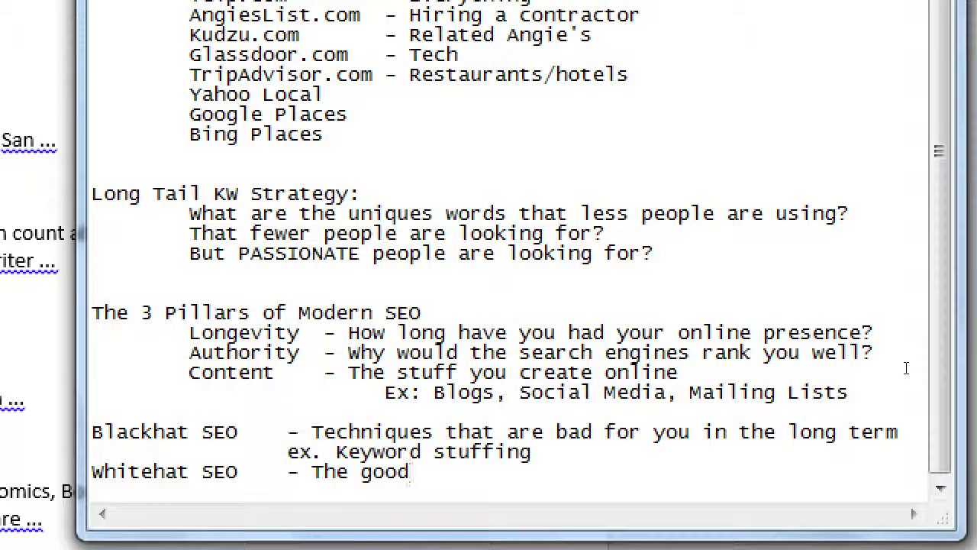
text( techniques)
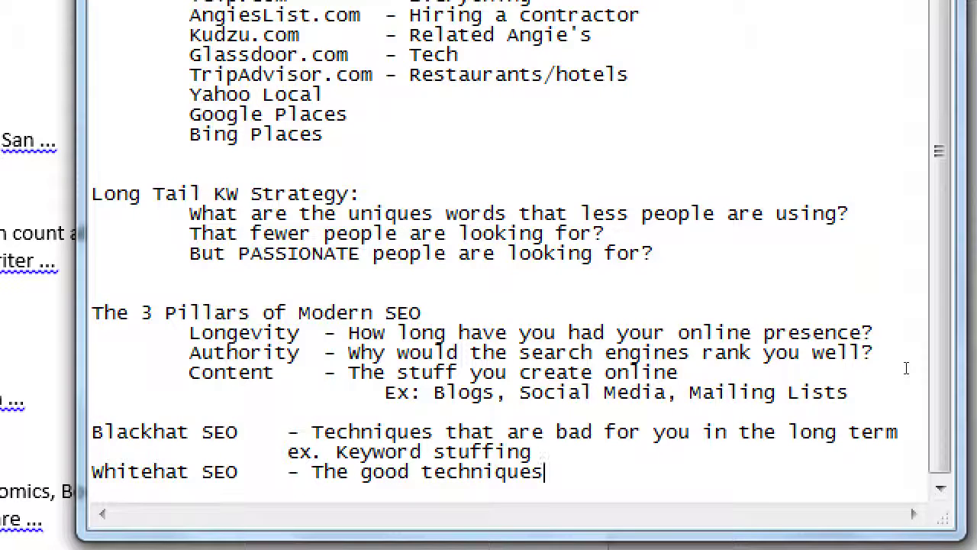
key(Return)
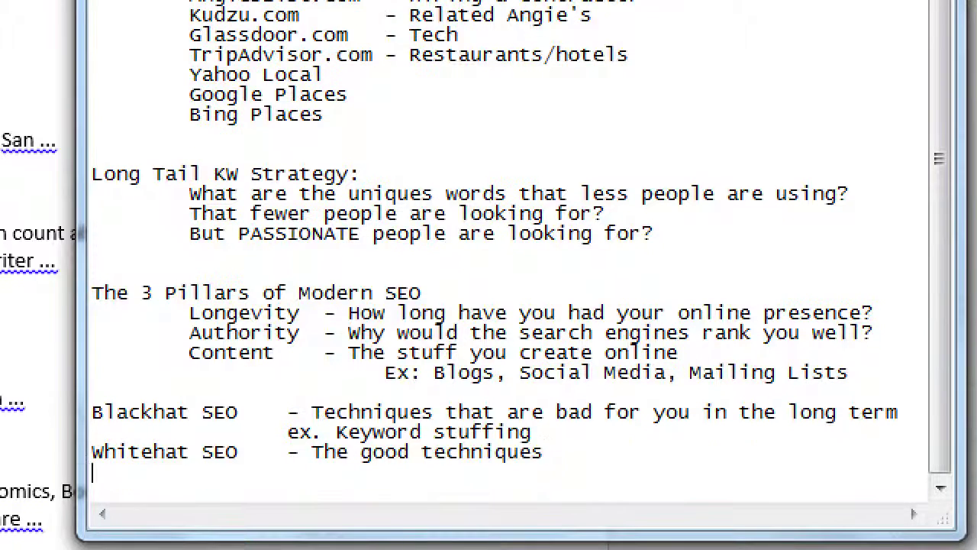
key(Tab)
key(Tab)
text(ex. Blogging)
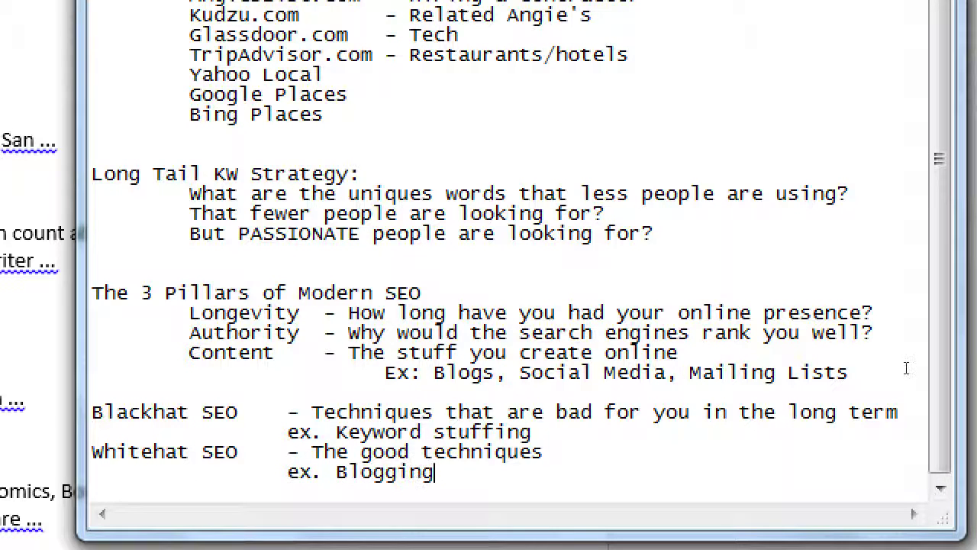
text(; Social Media)
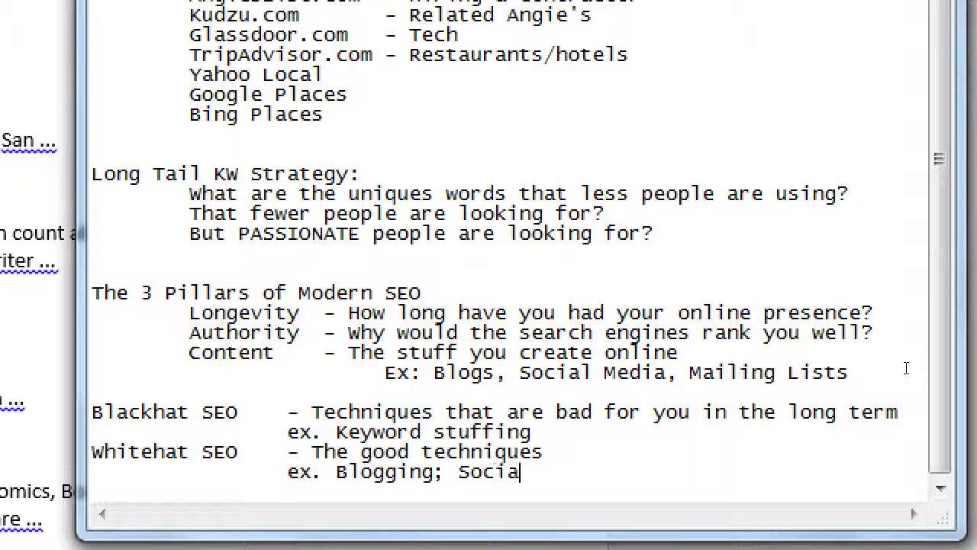
key(Up)
key(Up)
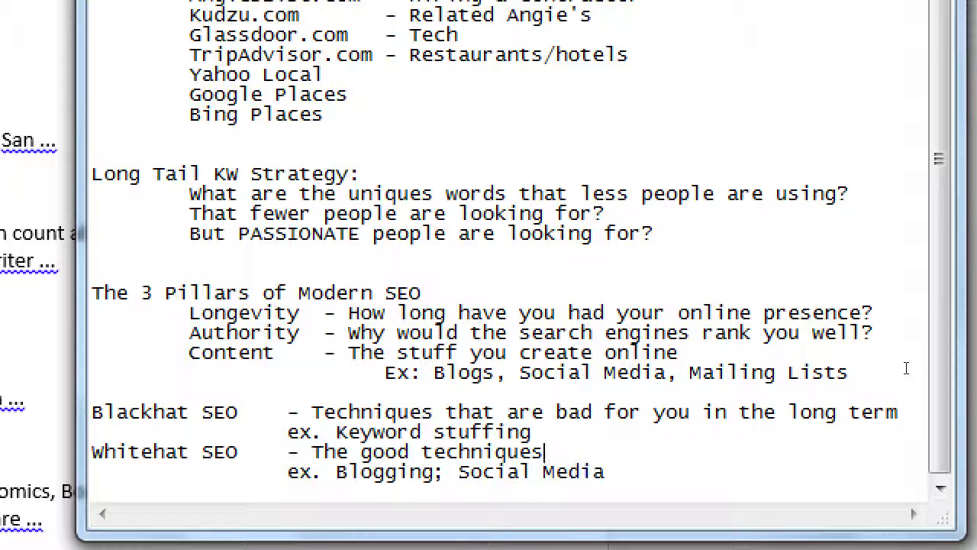
text(; EMD)
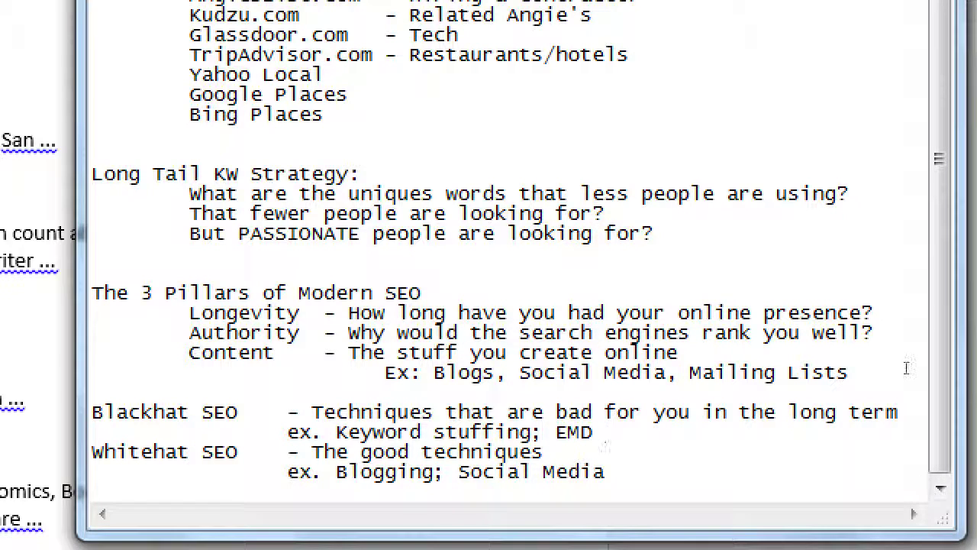
- Spell out EMD as '(Exact Match Domains)' and list VictorsHomeopathy.com and authenticaffordablehomeopathysandiego.com beneath it
text((Exact )
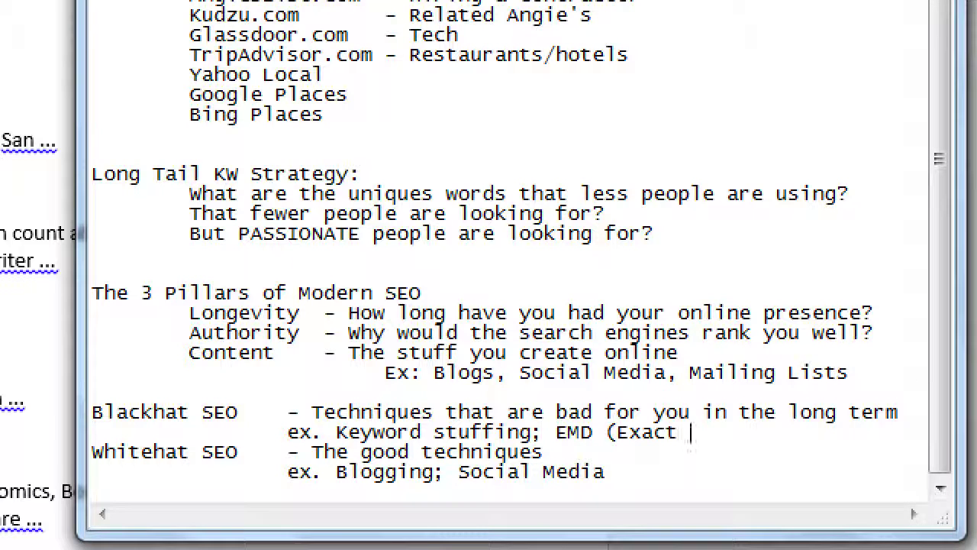
text(Match )
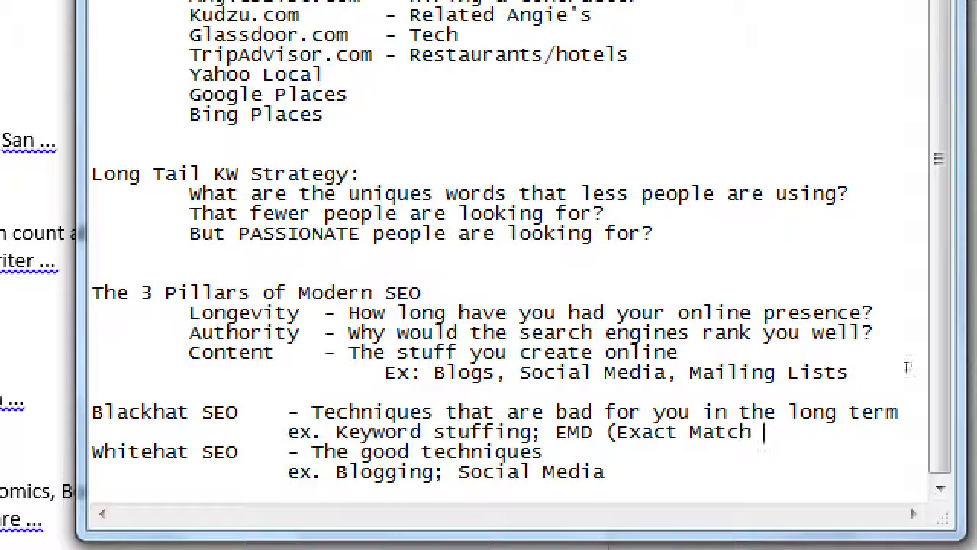
text(Domains))
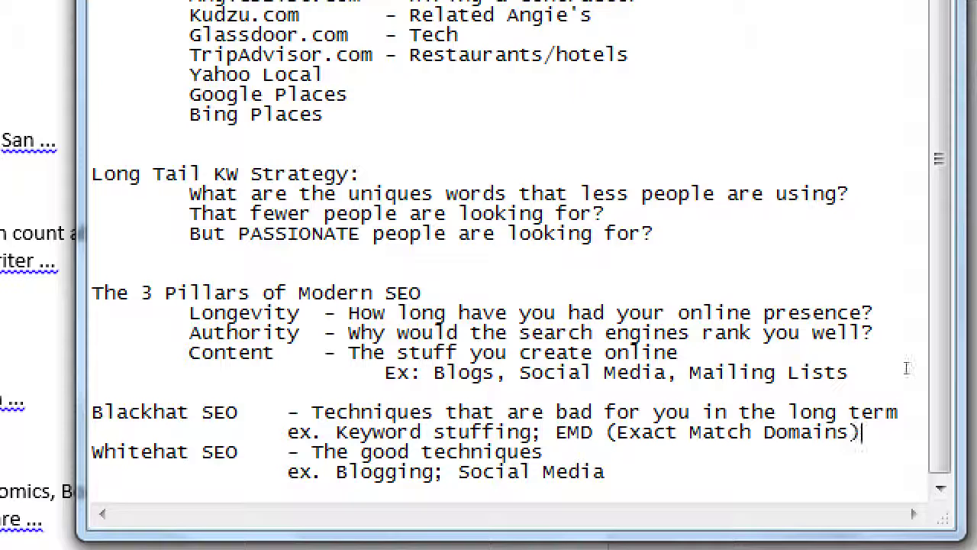
key(Return)
key(Tab)
key(Tab)
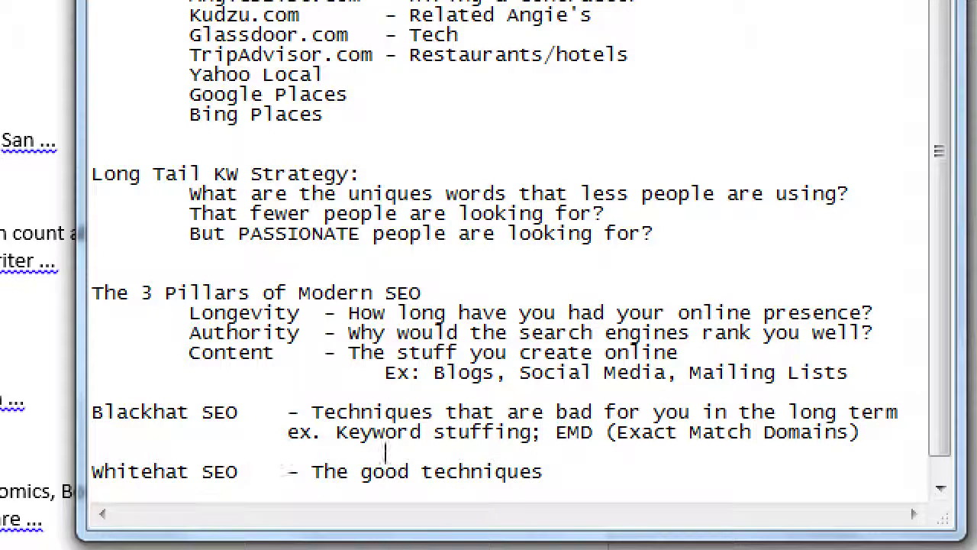
text(Victors)
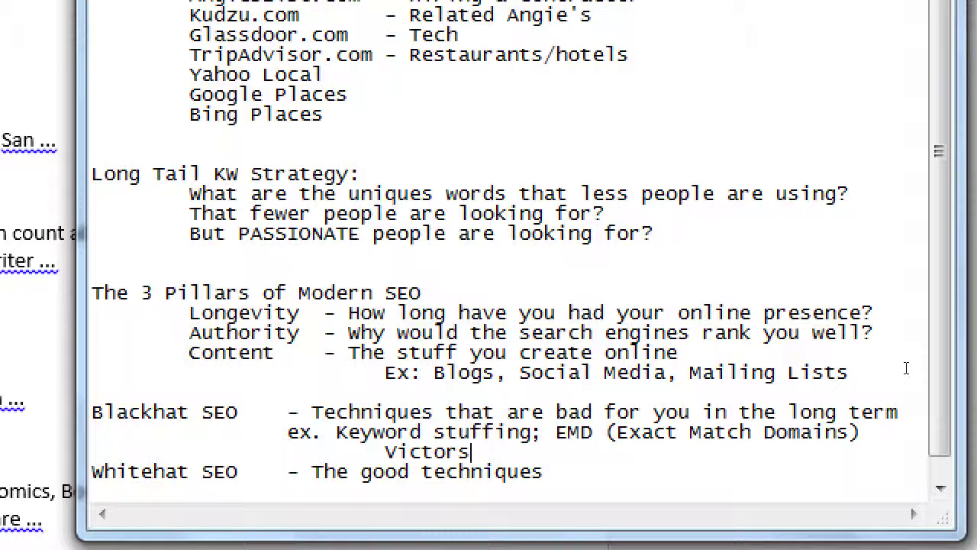
text(Homeo)
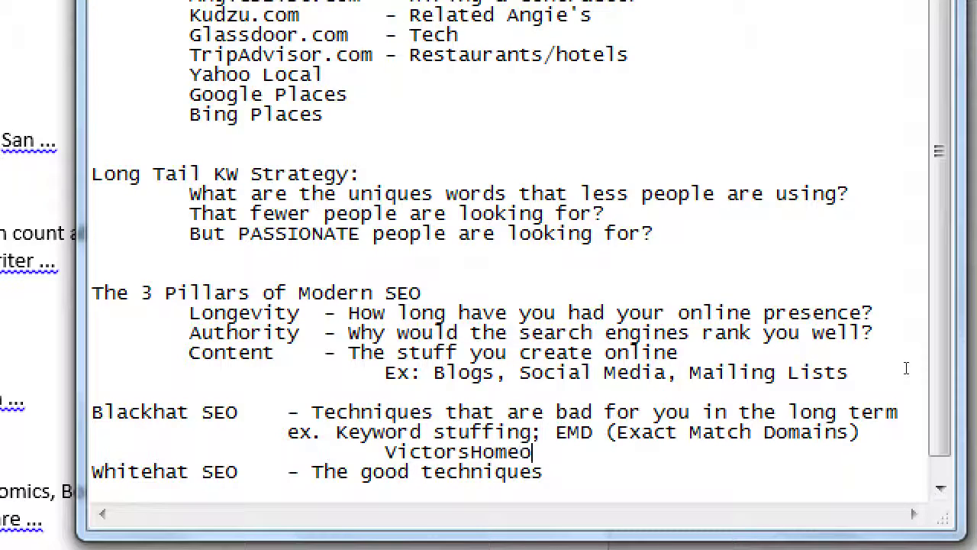
text(pathy.com)
key(Return)
key(Tab)
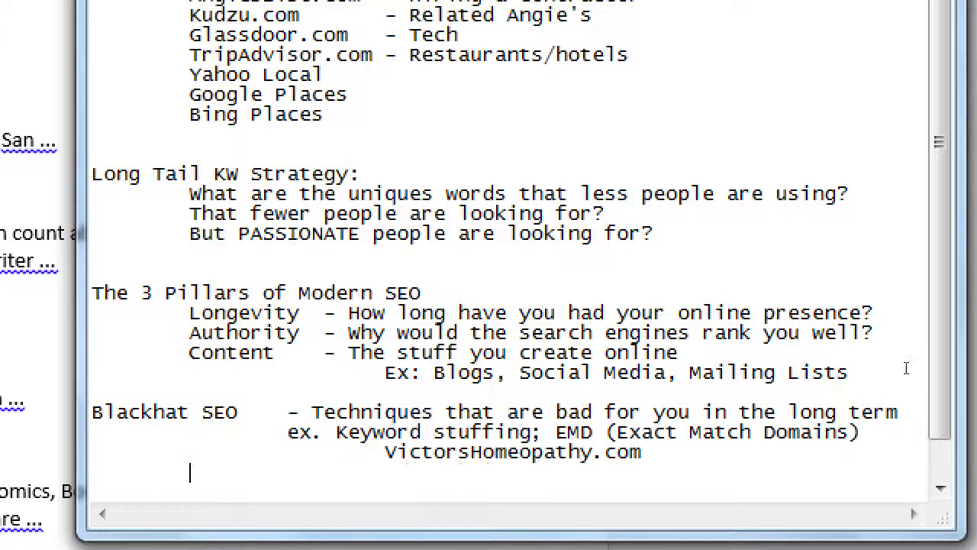
key(Tab)
text(authentica)
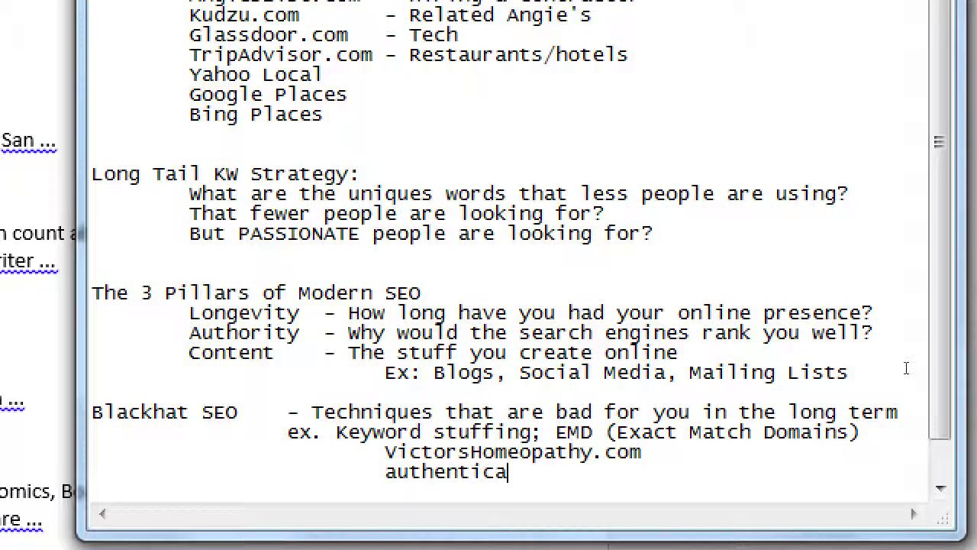
text(ffordablehomeo)
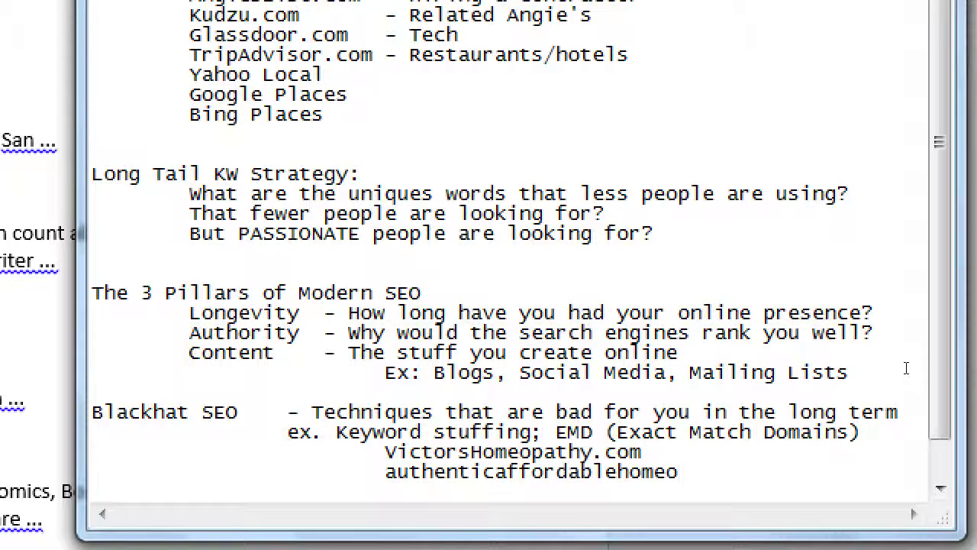
text(pathysandieg)
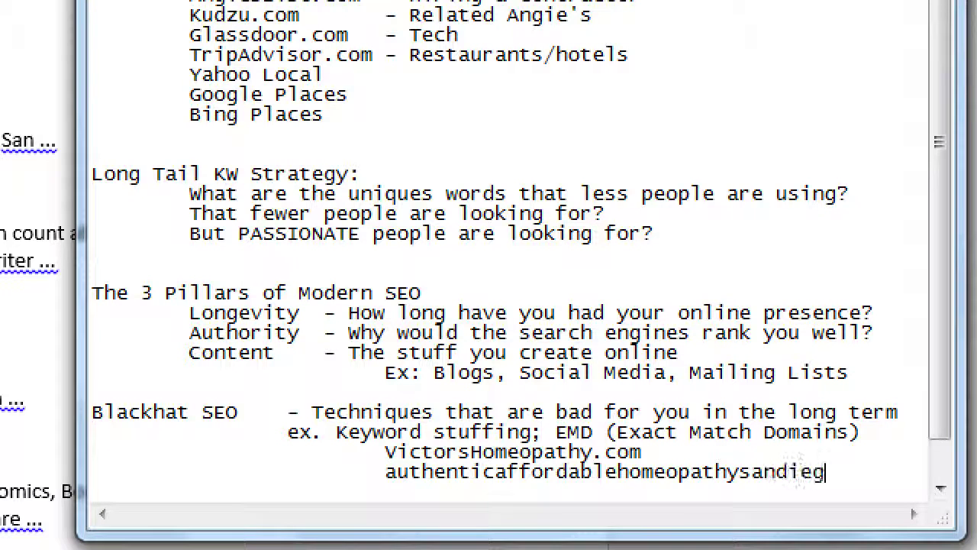
text(o.com)
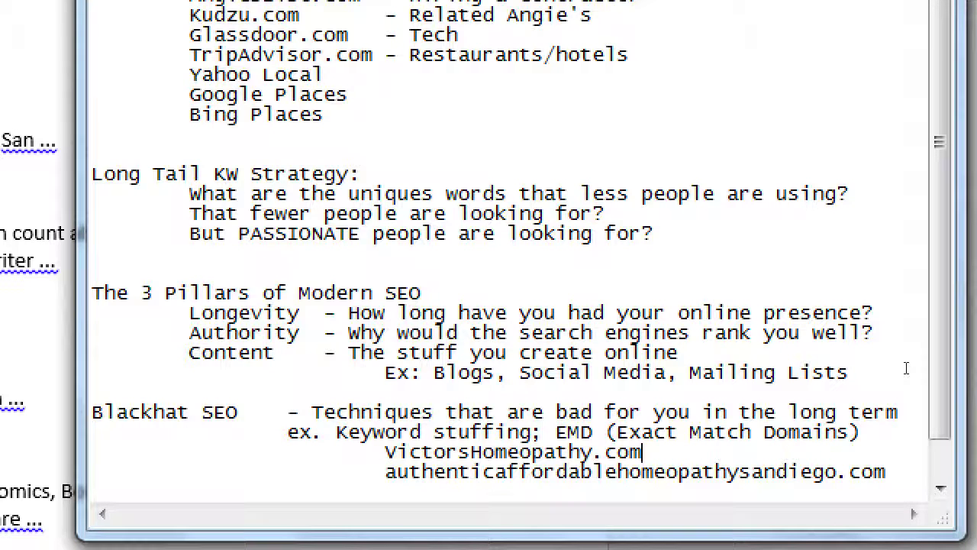
- Move the VictorsHomeopathy.com line under the Whitehat SEO example and indent it to match
key(shift+Home)
key(ctrl+c)
key(BackSpace)
key(Down)
key(End)
key(Return)
text(Whitehat SEO	- The good techniques)
key(Return)
text(ex. Blogging; Social Media)
key(Return)
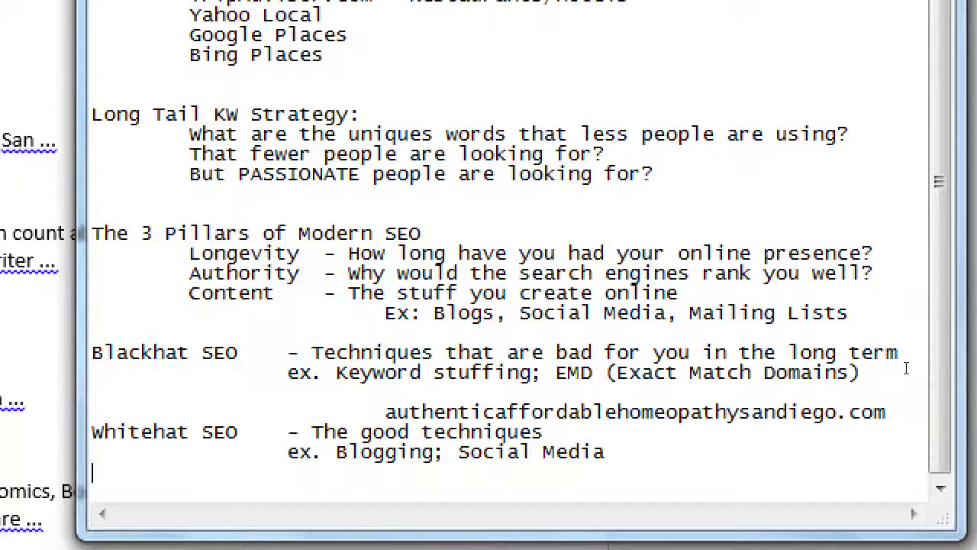
key(Tab)
key(Tab)
key(ctrl+v)
key(Home)
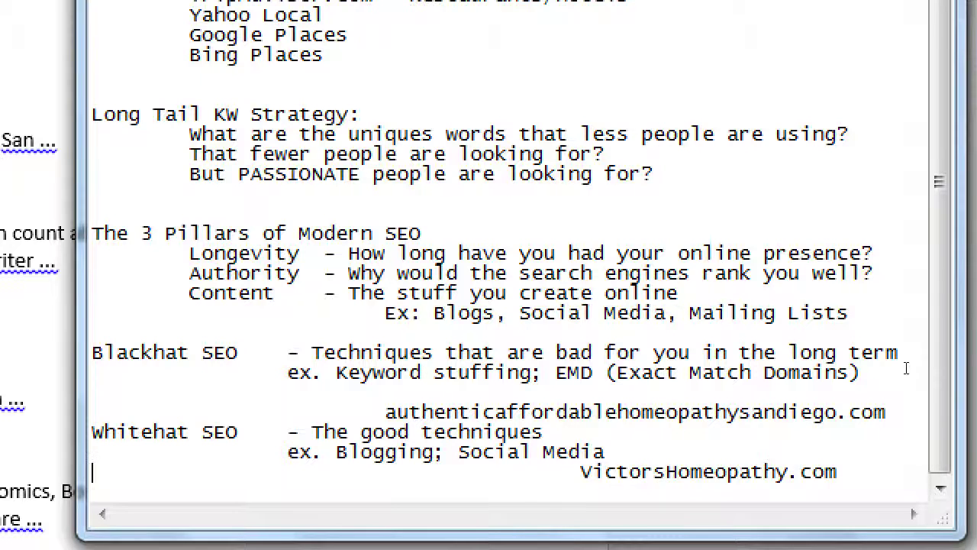
key(BackSpace)
key(End)
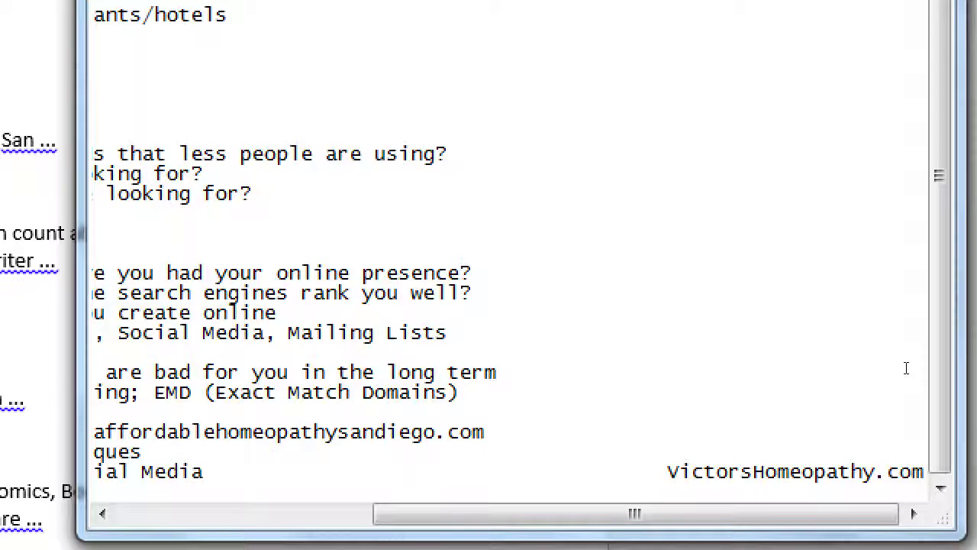
key(Left)
key(Left)
key(Left)
key(Left)
key(Left)
key(Left)
key(Left)
key(Left)
key(Left)
key(Left)
key(Left)
key(Left)
key(Left)
key(Left)
key(Left)
key(Left)
key(Left)
key(Left)
key(Left)
key(Left)
key(Left)
key(Return)
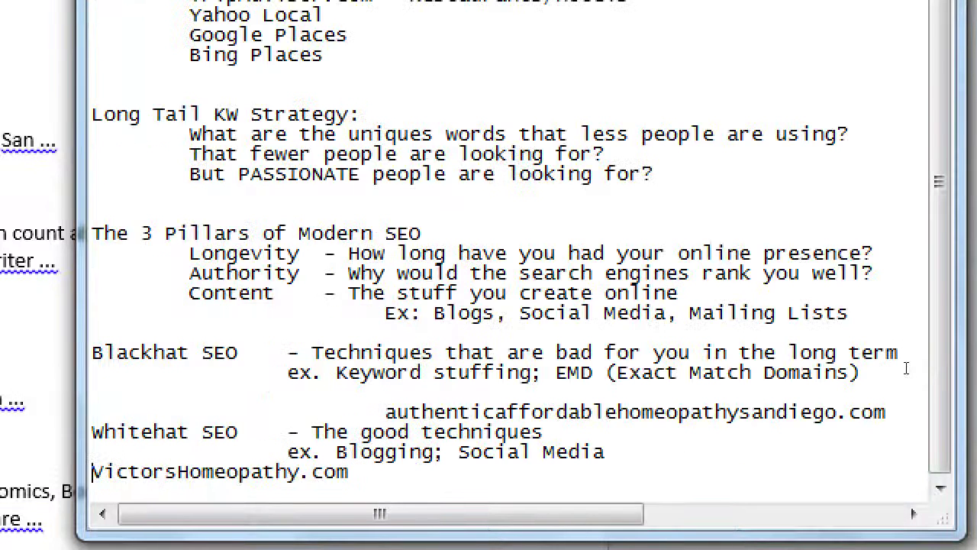
key(Tab)
key(Tab)
key(Tab)
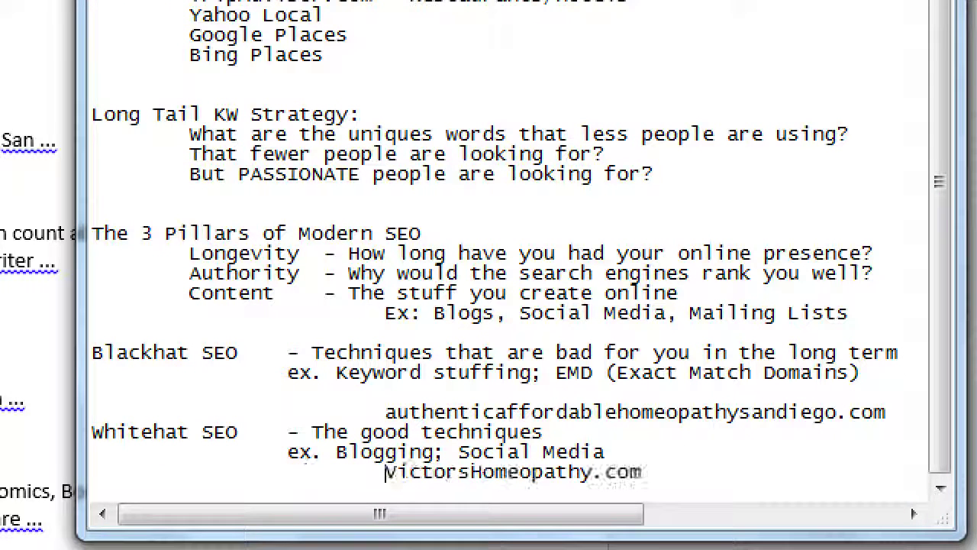
- Tidy the spacing: remove the empty line under the Blackhat domain and add blank lines around Whitehat SEO
click(848, 353)
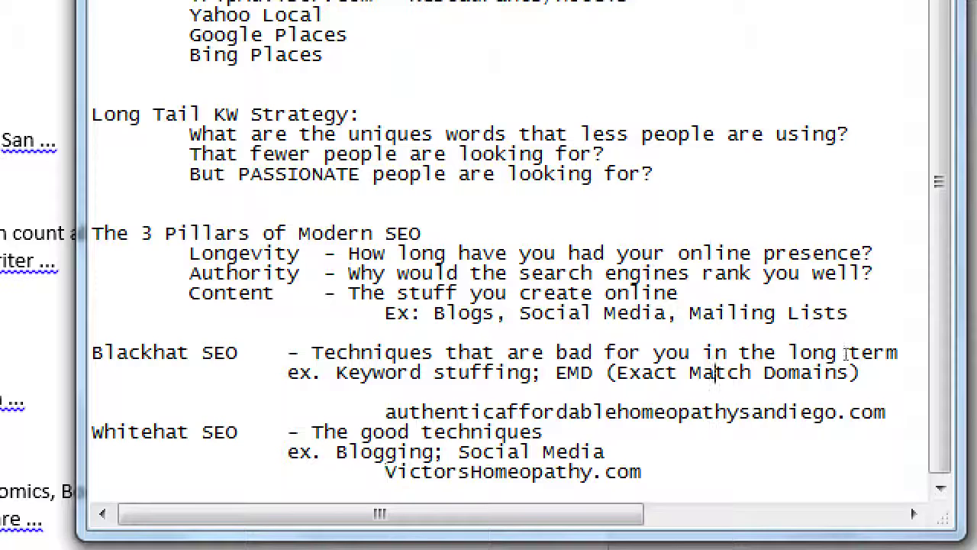
key(Down)
key(BackSpace)
key(Down)
key(Down)
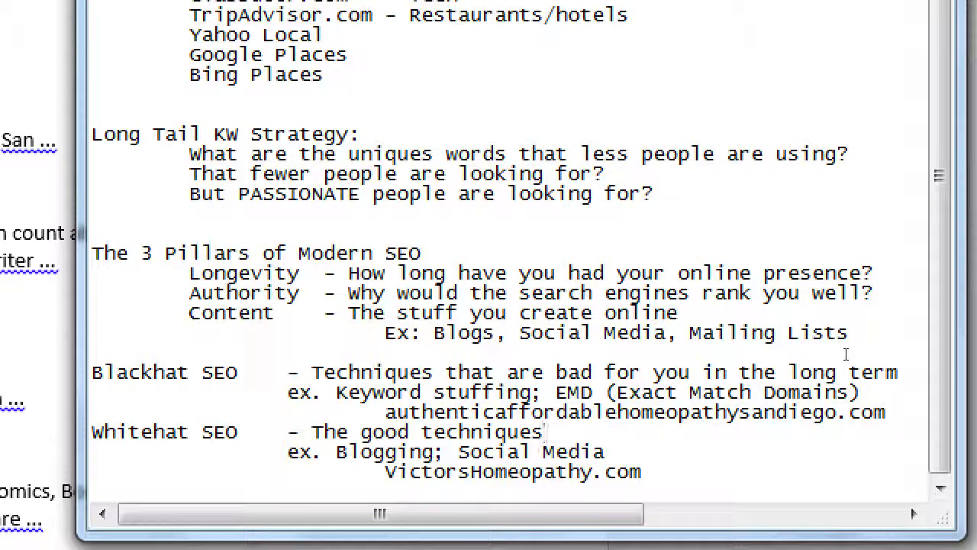
key(Home)
key(Return)
key(Down)
key(Down)
key(End)
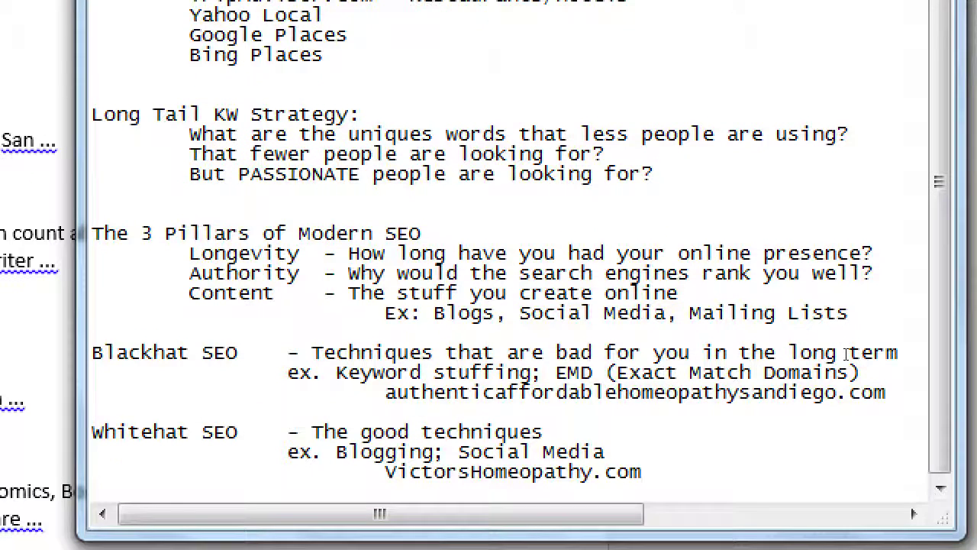
key(Return)
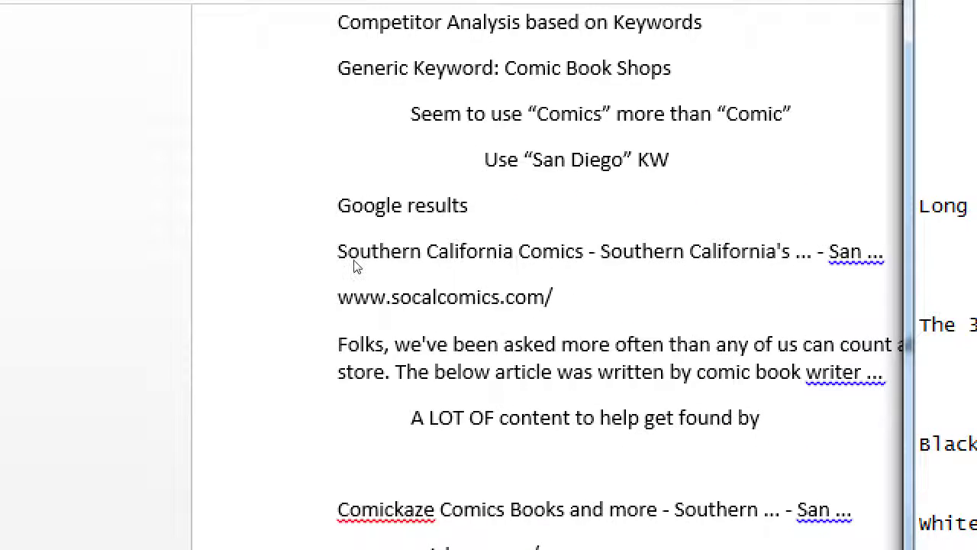
- Switch to the Word document and scroll past the Comickaze and Comics-N-Stuff entries to the Bing results heading
key(alt+Tab)
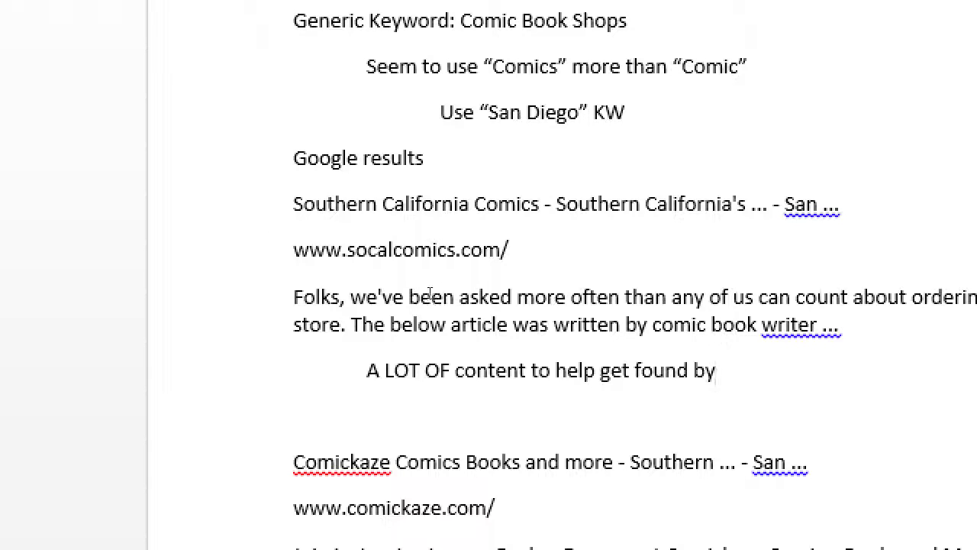
scroll(426, 293, down, 1)
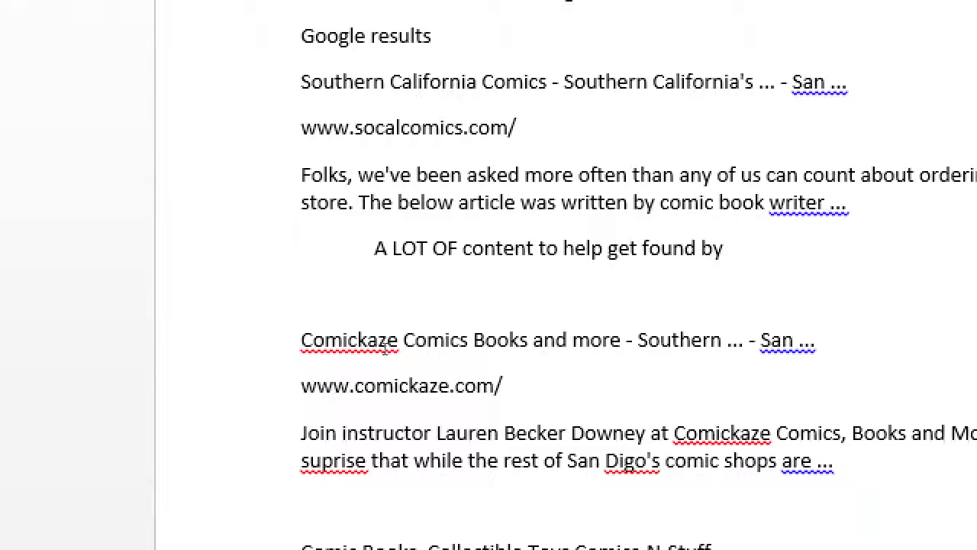
scroll(385, 344, down, 4)
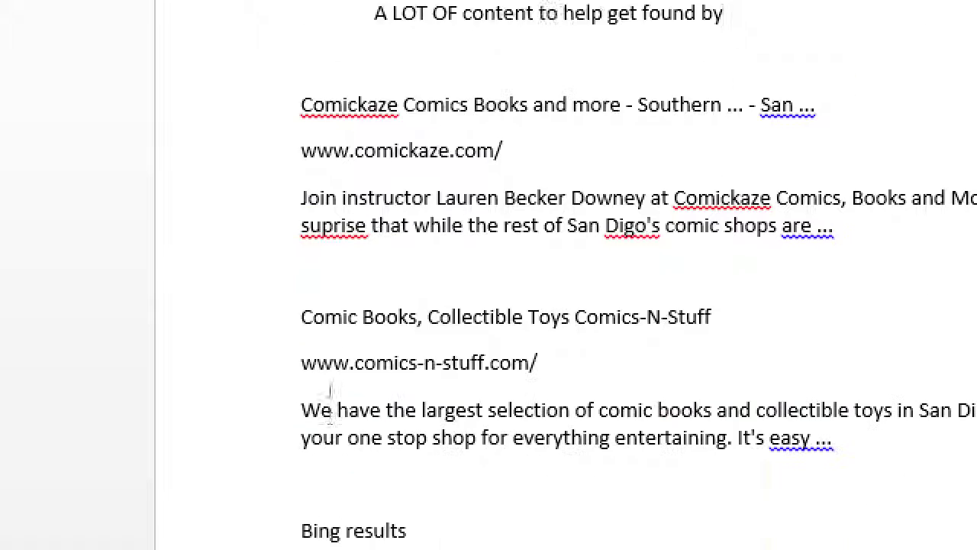
scroll(330, 403, down, 1)
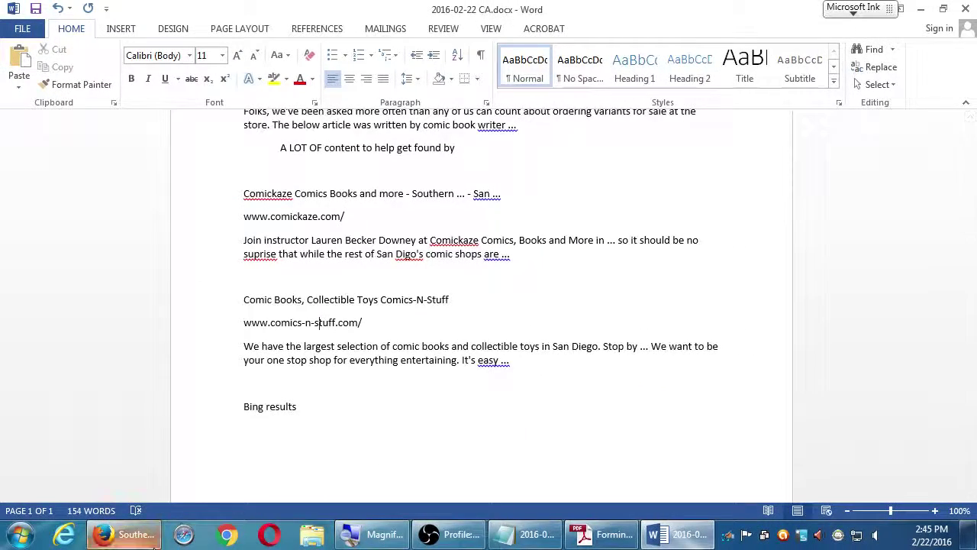
- Scroll through the socalcomics.com staff photos and footer in Firefox, then return to Word
click(124, 535)
scroll(319, 419, down, 10)
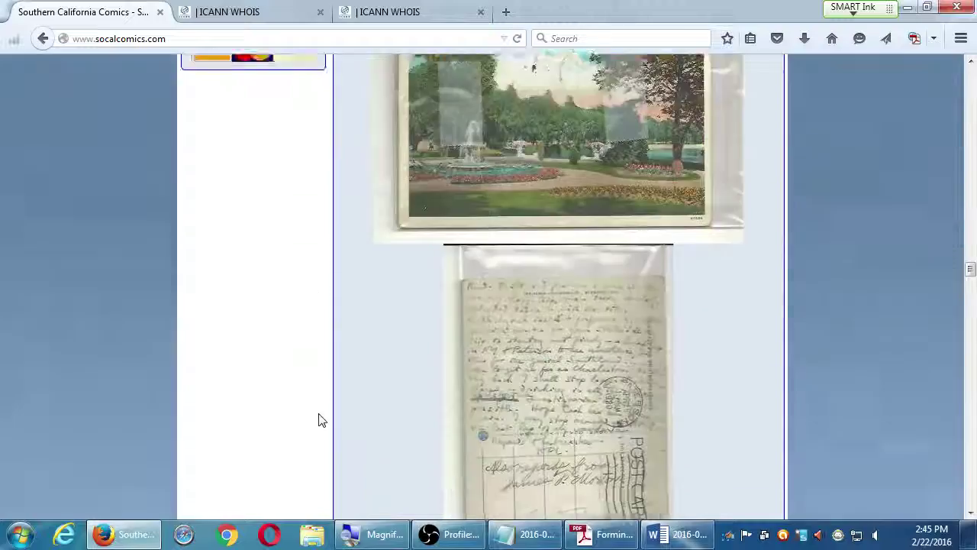
scroll(319, 419, down, 12)
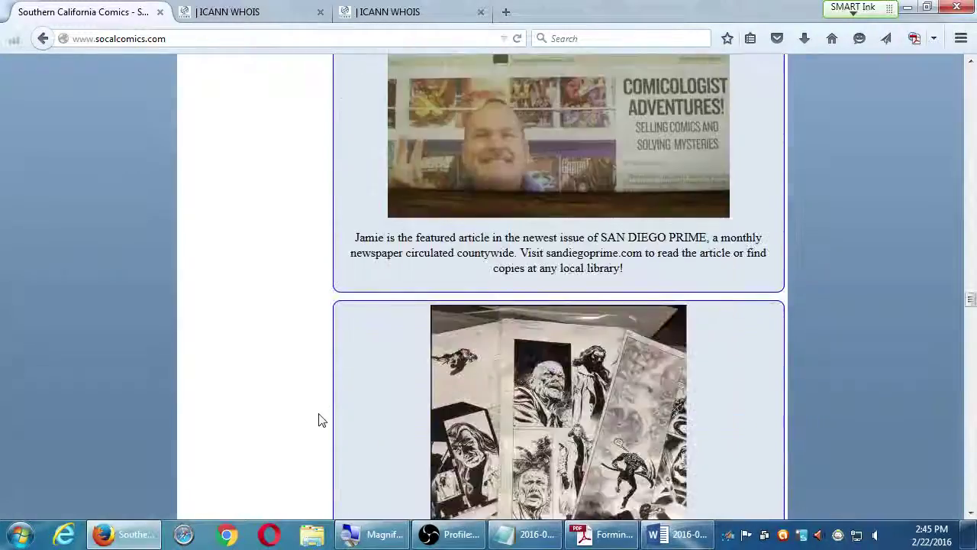
scroll(319, 419, down, 10)
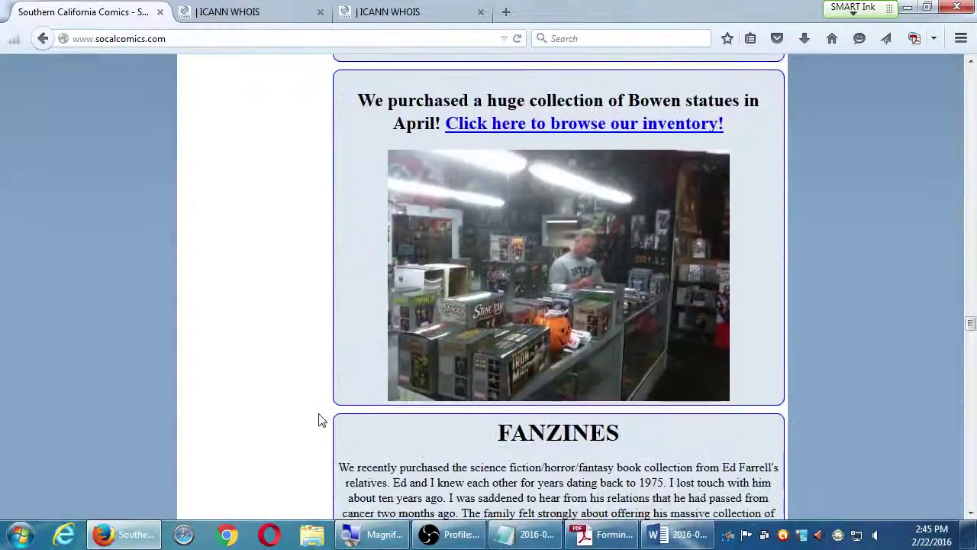
scroll(319, 419, down, 12)
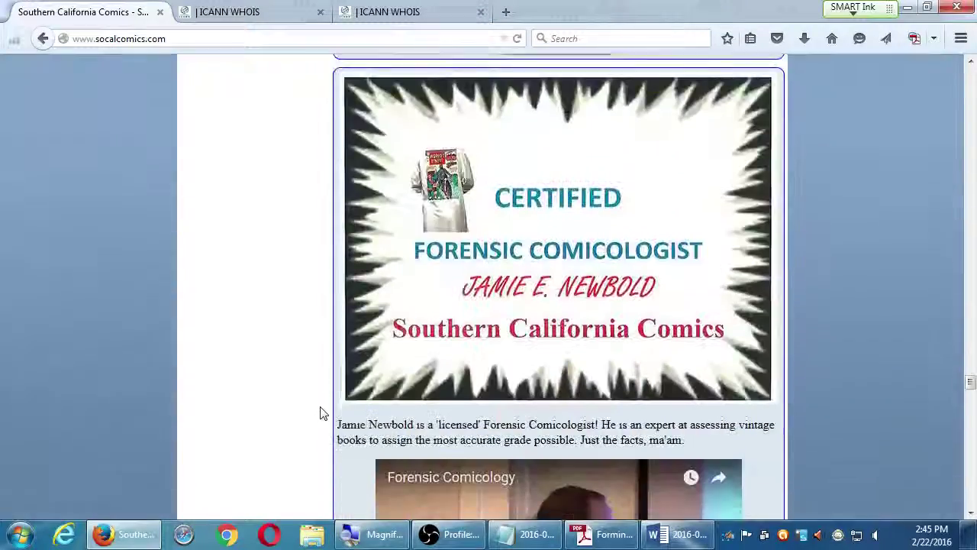
scroll(326, 413, down, 12)
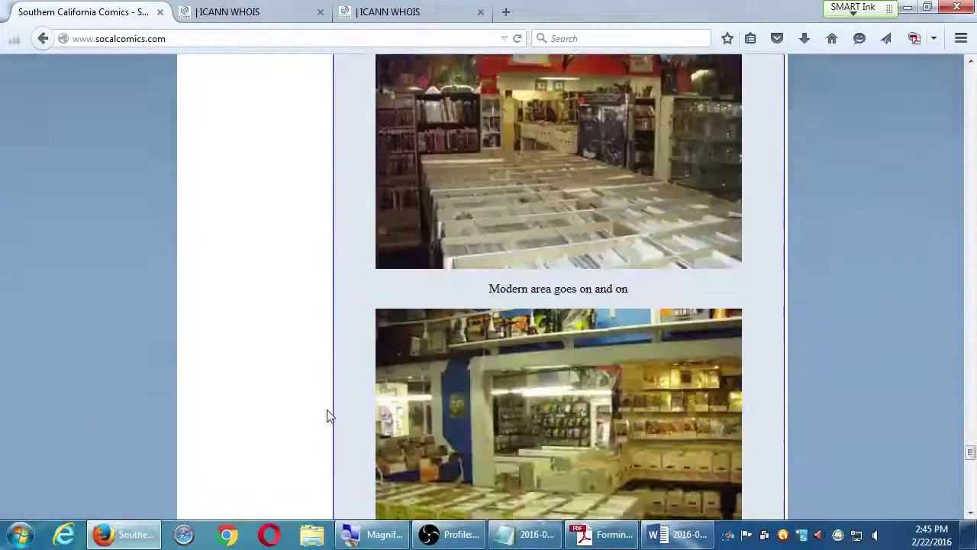
scroll(326, 415, down, 6)
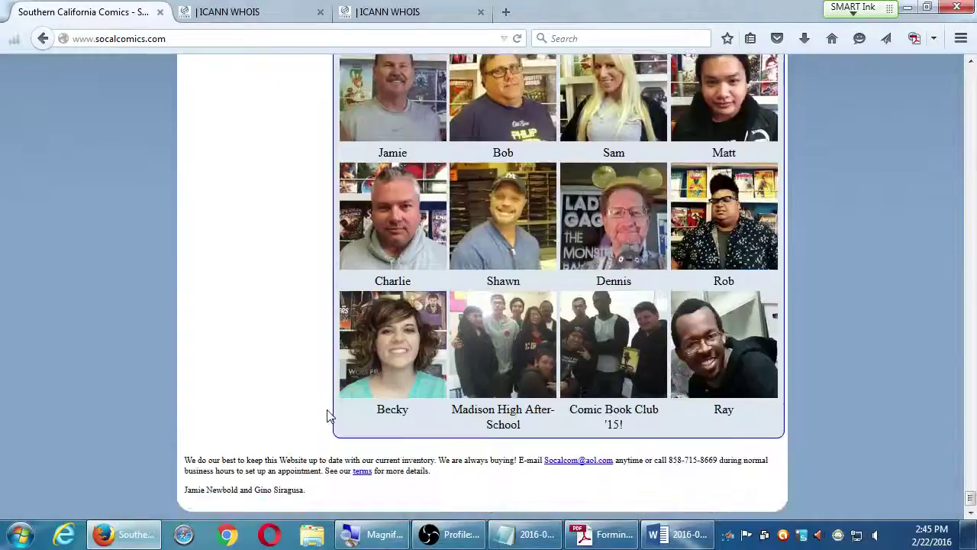
scroll(326, 415, up, 1)
scroll(326, 415, up, 3)
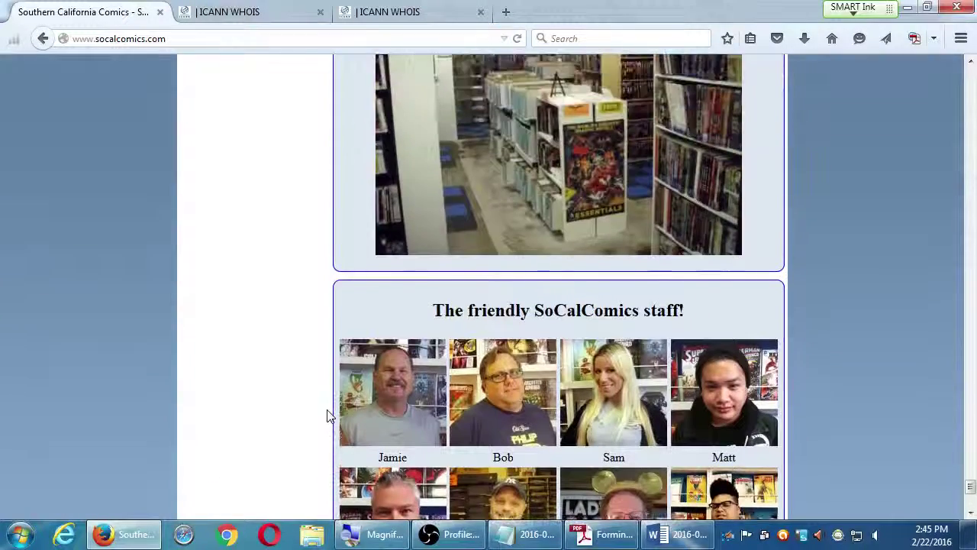
scroll(326, 415, down, 3)
scroll(326, 415, down, 3)
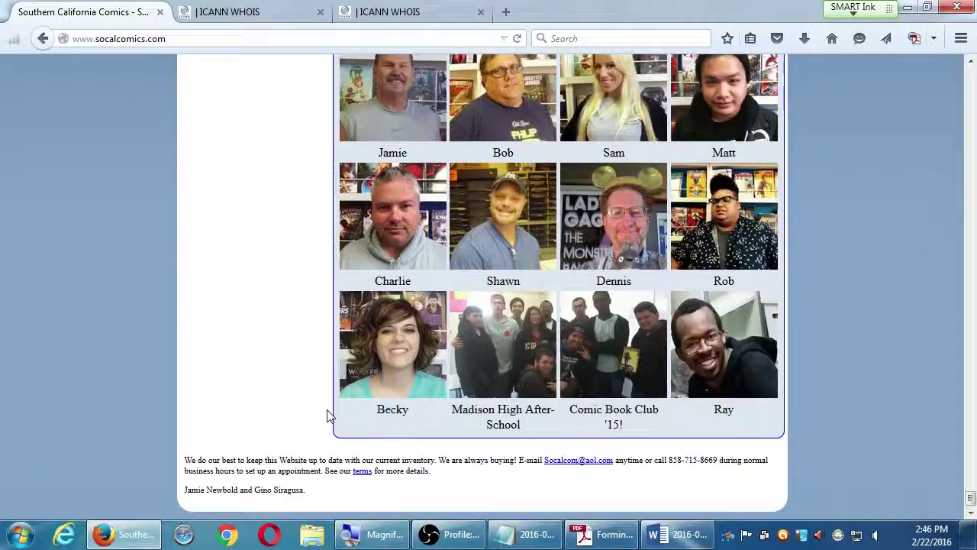
scroll(326, 415, up, 1)
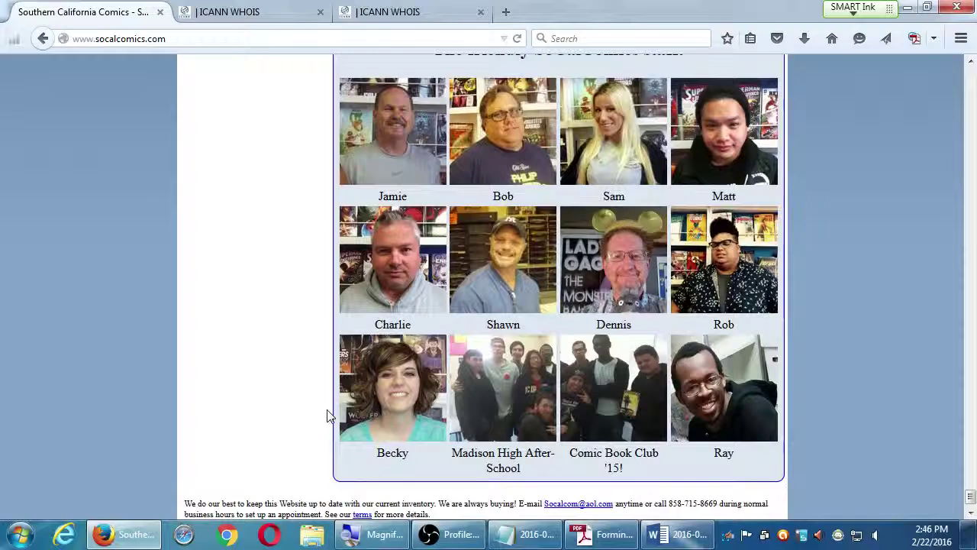
scroll(326, 415, down, 1)
scroll(326, 415, up, 2)
scroll(326, 415, down, 2)
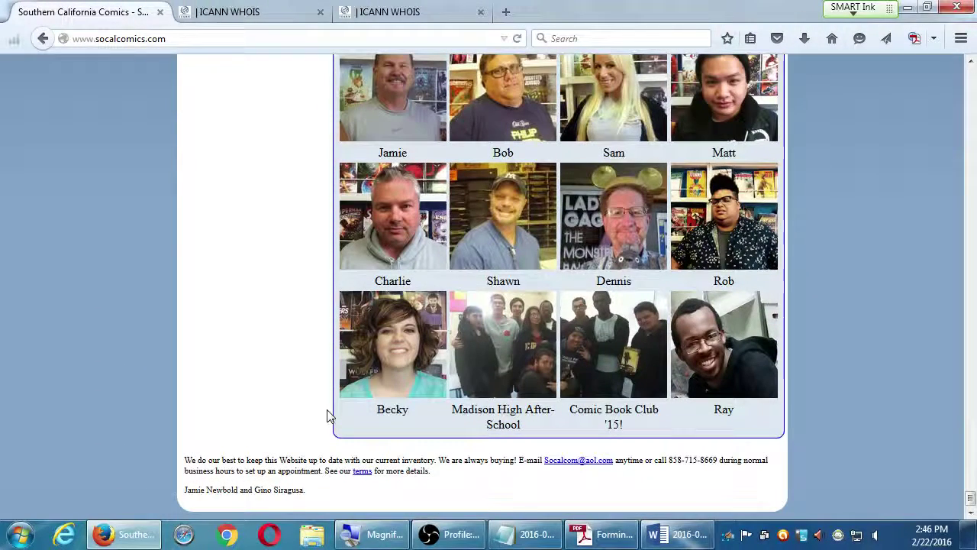
key(alt+Tab)
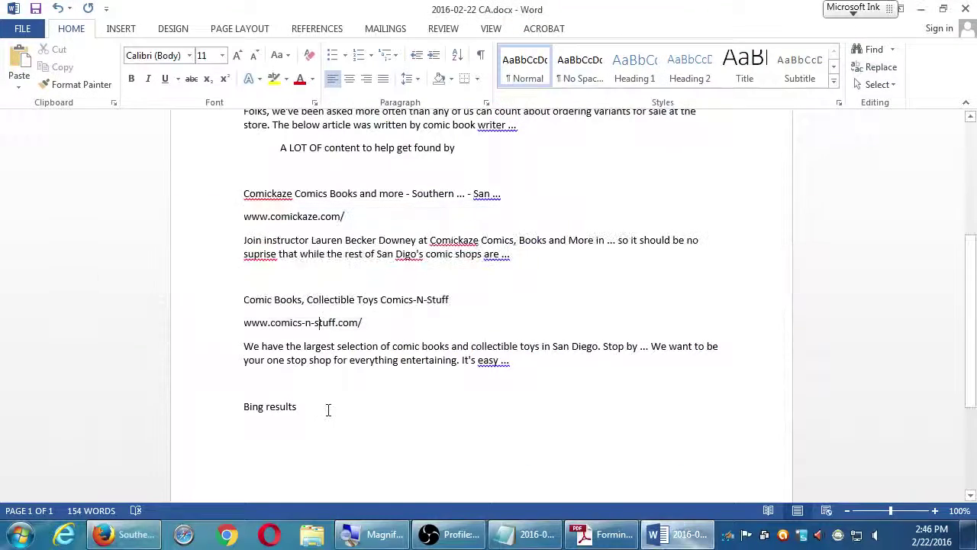
- Add the note 'Front page too long' below the 'found by' note, then return to Firefox
scroll(483, 268, up, 1)
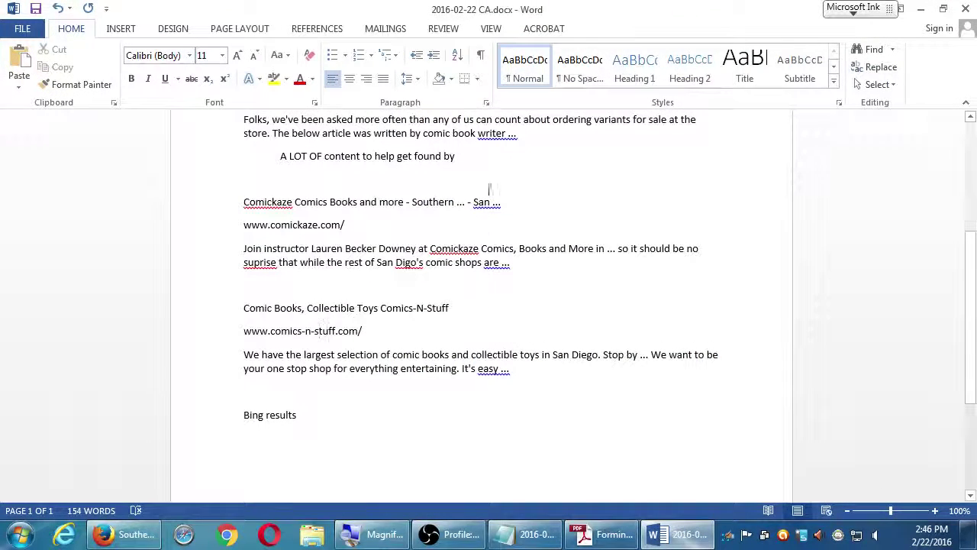
click(482, 152)
key(Return)
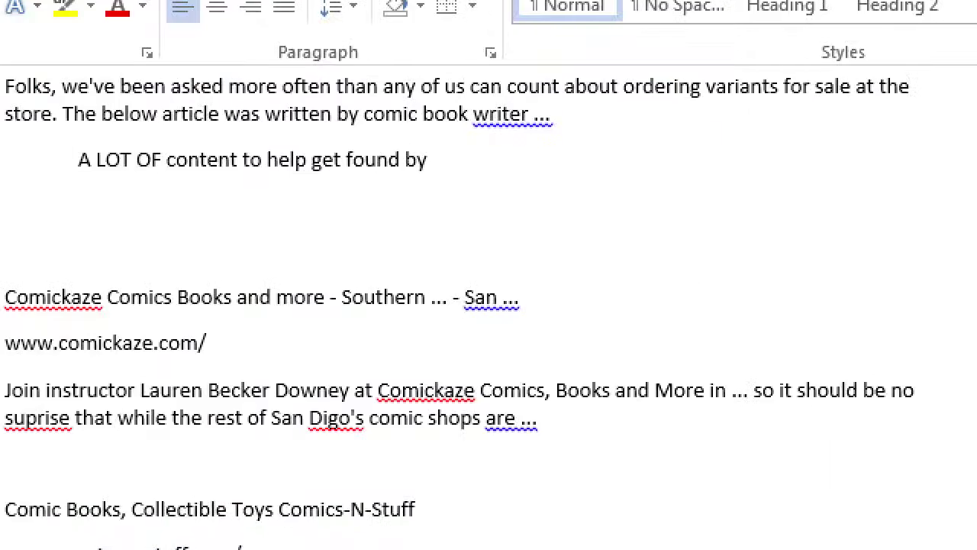
text(Front)
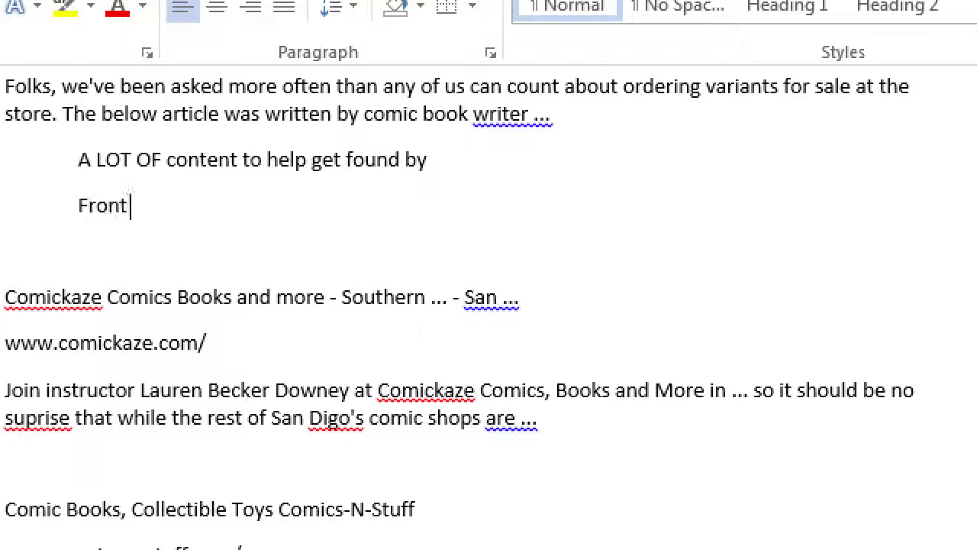
text( page too long)
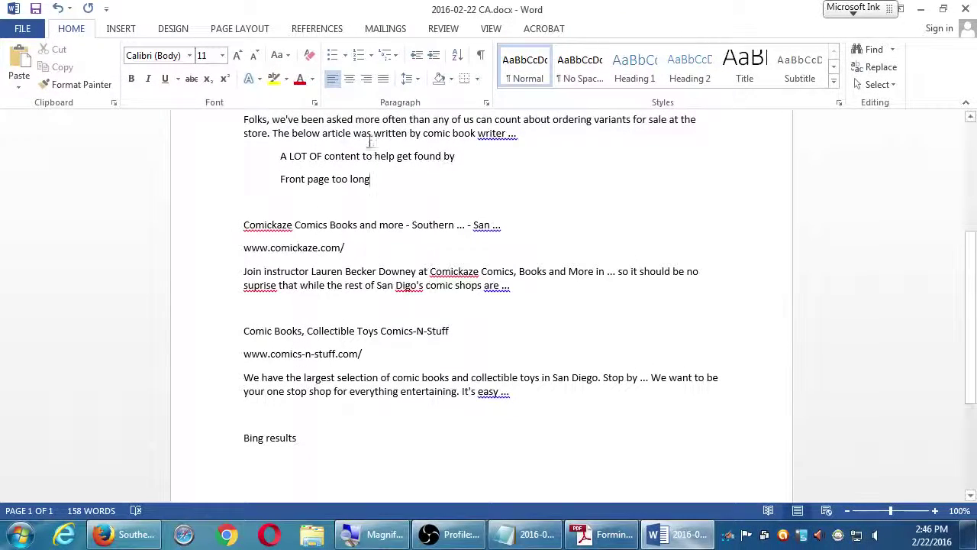
click(145, 533)
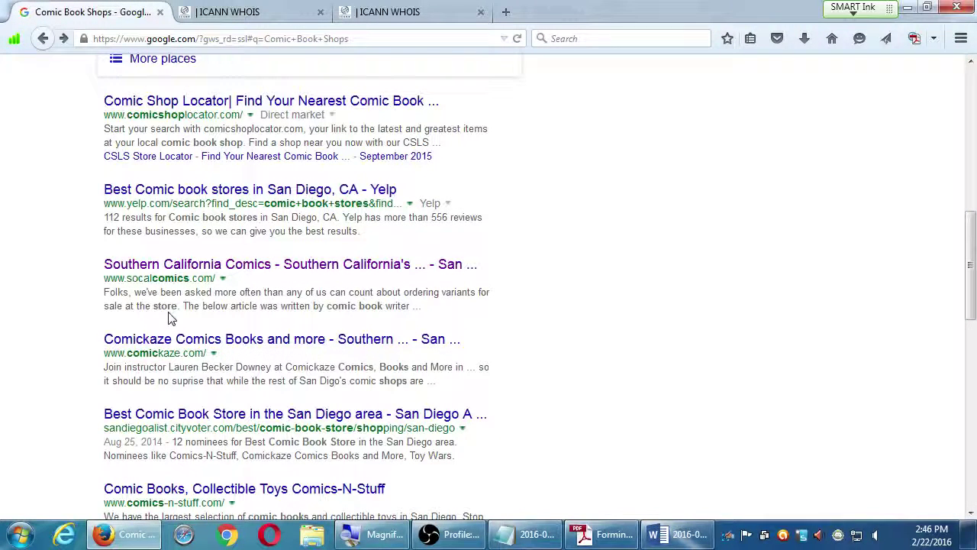
- Open the Comickaze Comics Books and More result and scroll its home page to the app post
click(153, 343)
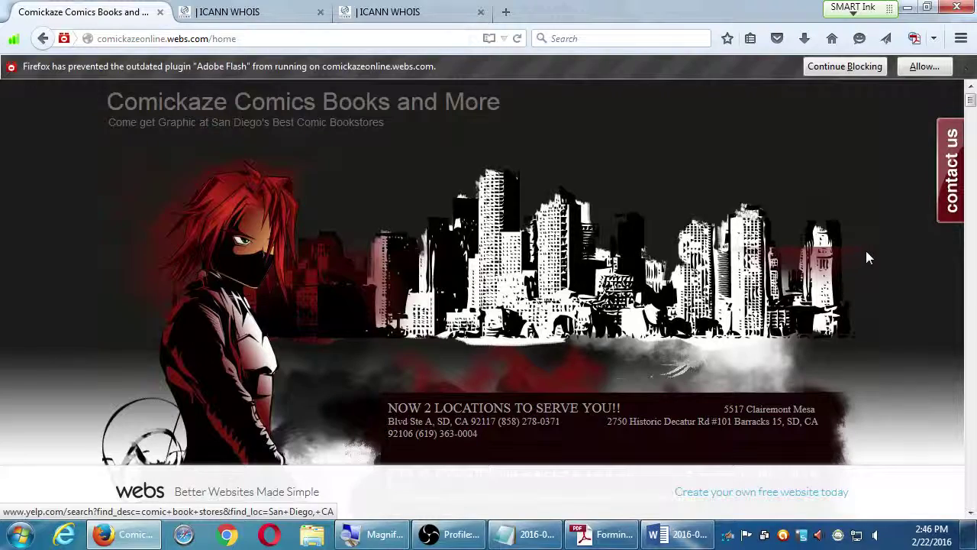
scroll(867, 258, down, 2)
scroll(866, 258, down, 4)
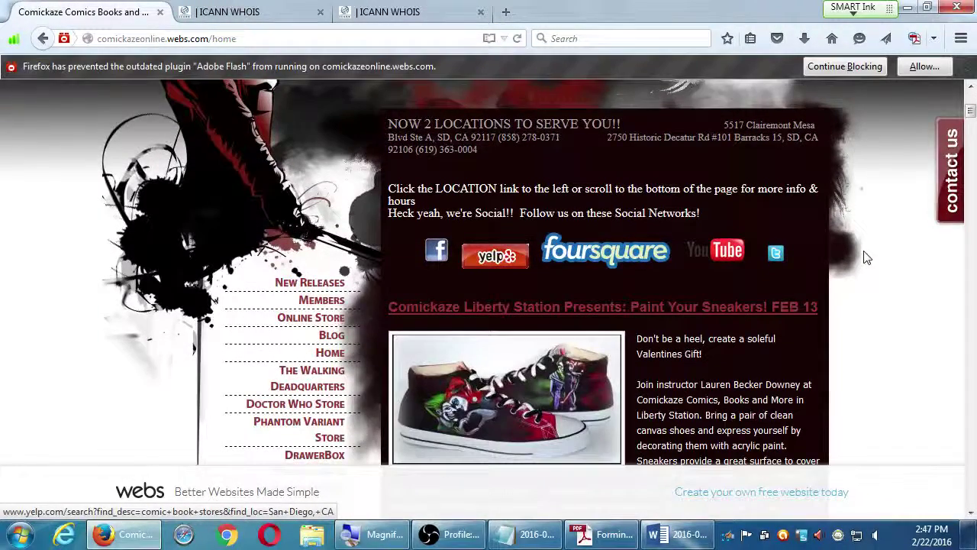
scroll(865, 258, down, 4)
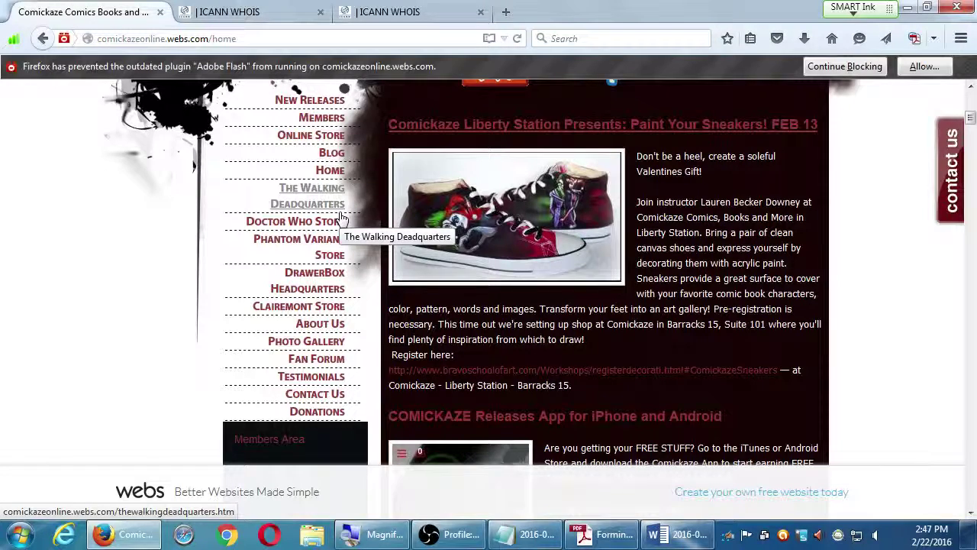
scroll(341, 219, down, 3)
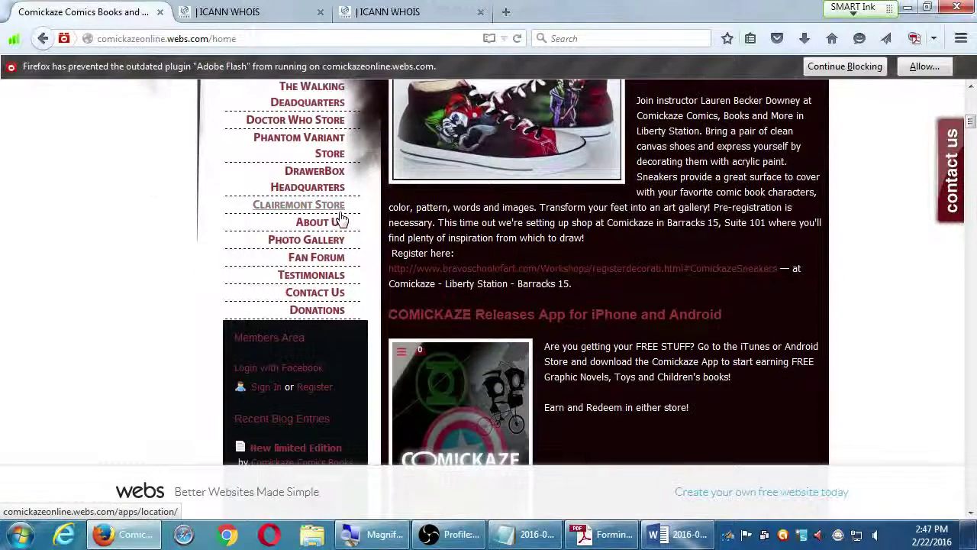
scroll(342, 219, down, 3)
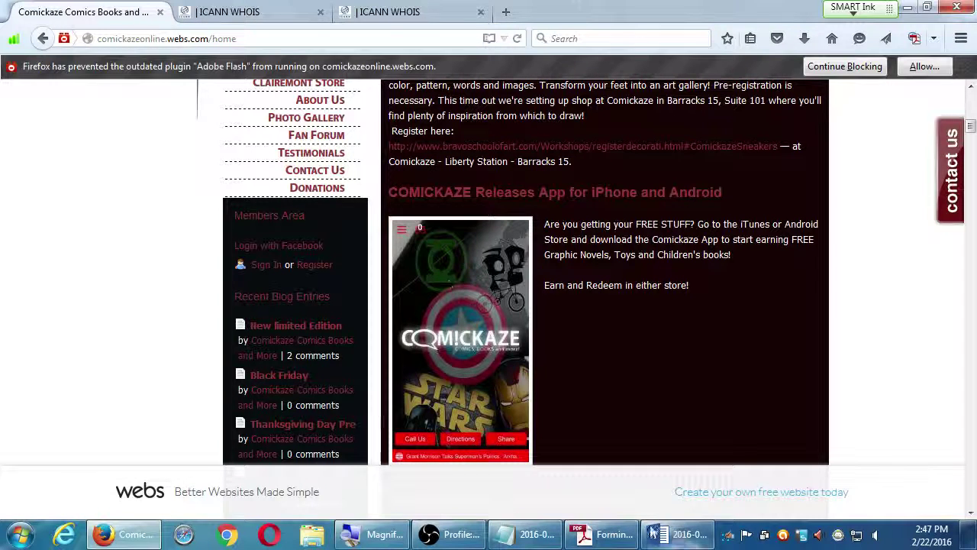
- In Word, add an indented Comickaze note: 'I like the design, very trendy'
click(675, 534)
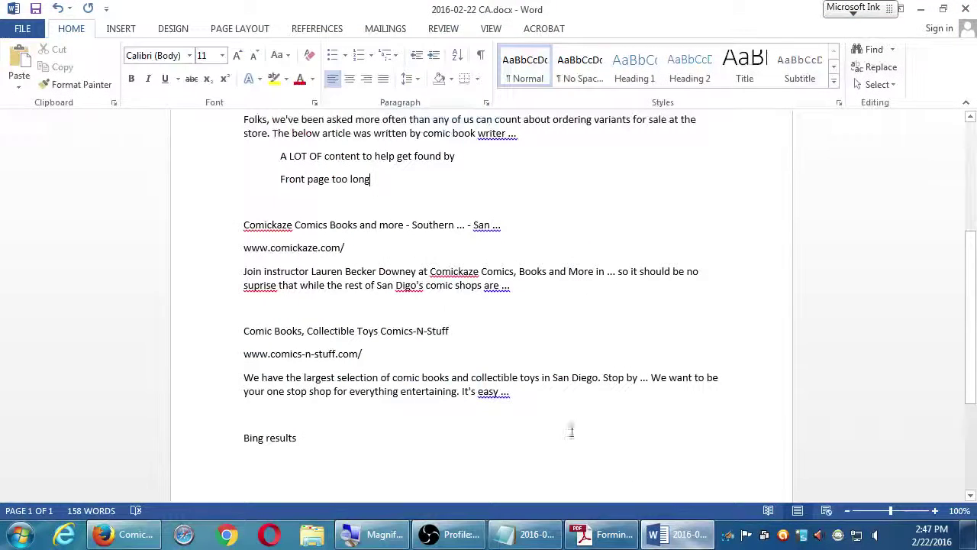
click(530, 284)
key(Return)
key(Tab)
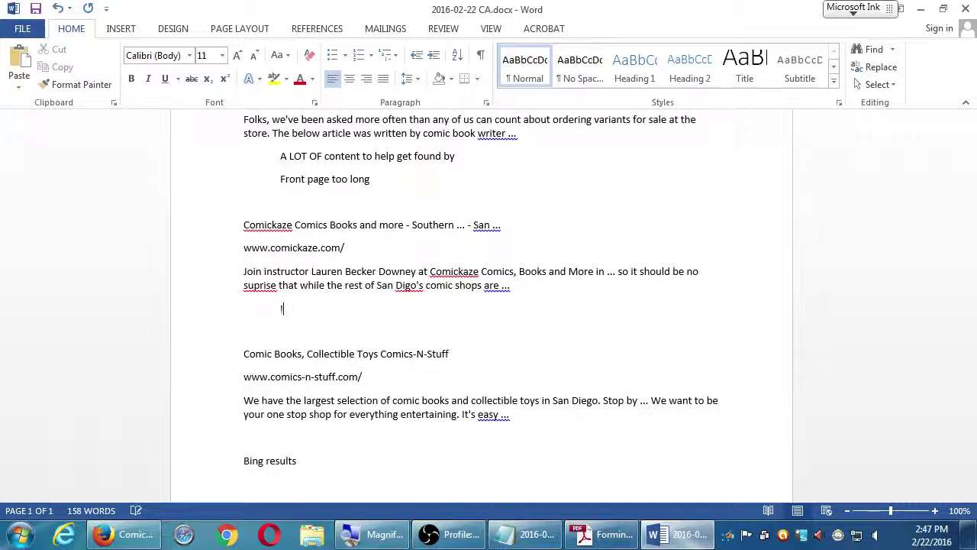
text(I like the)
text(design, very trendy)
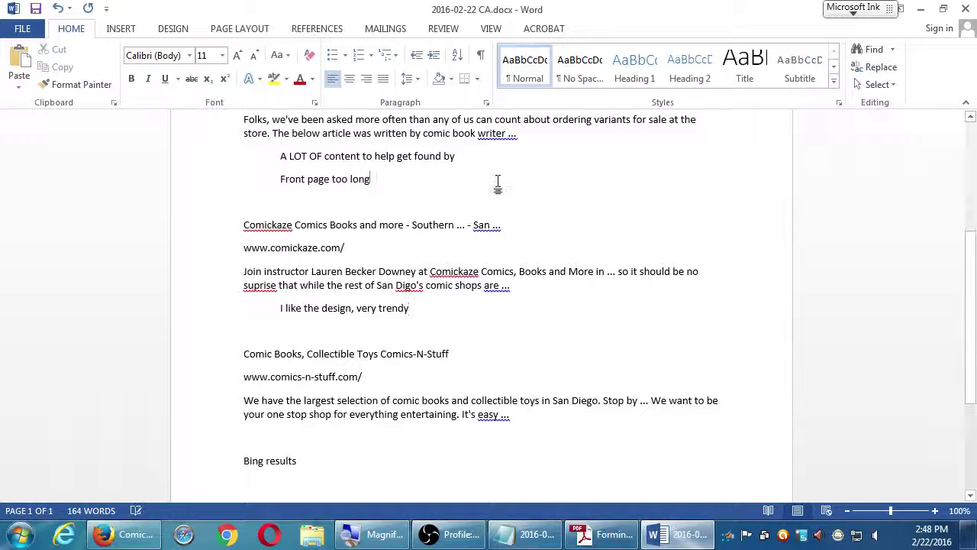
- Add 'Seems to target collectors or old-timers' below the first shop's 'Front page too long' note
click(369, 180)
key(Return)
text(Seems to )
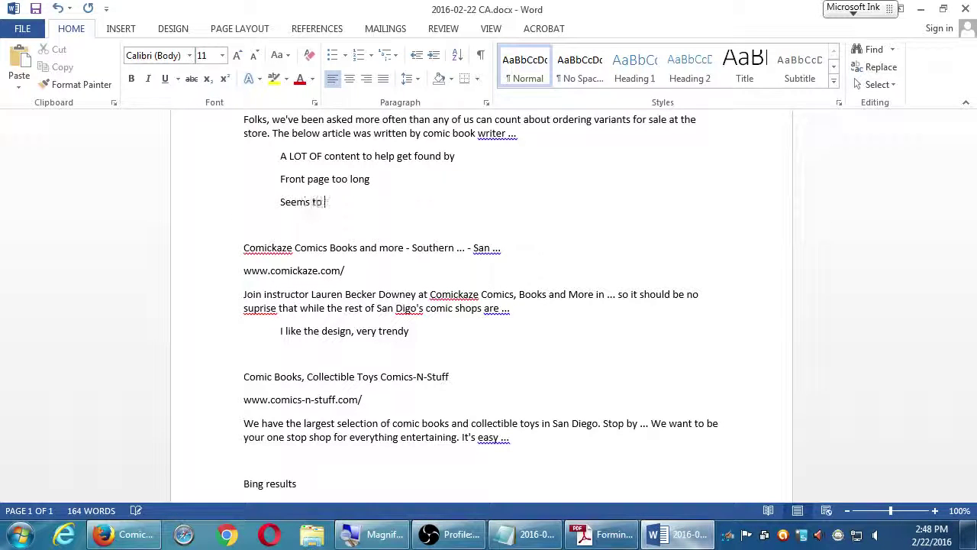
text(target collectors)
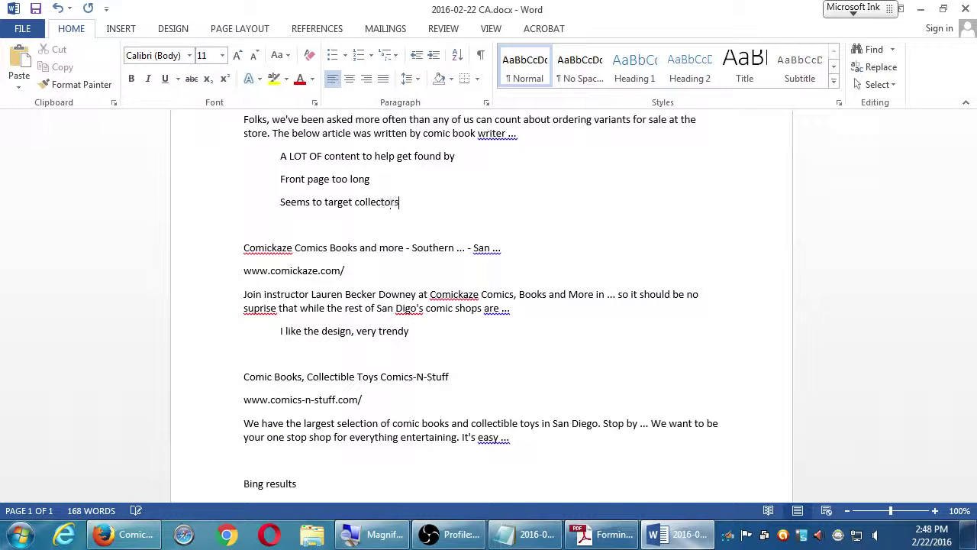
text( or old-timers)
- Add Comickaze notes 'Seems to target younger audeince' and 'HARD TO READ in places', then return to Firefox
key(Down)
key(Down)
key(Down)
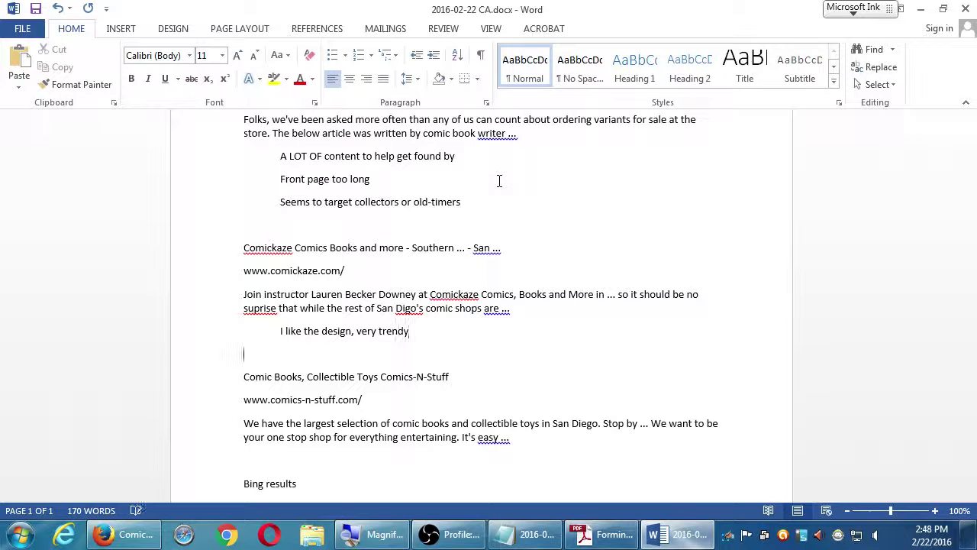
key(Left)
key(Left)
key(Left)
key(Left)
key(Left)
key(Left)
key(Left)
key(Left)
key(Left)
key(Left)
key(Left)
key(Left)
key(Return)
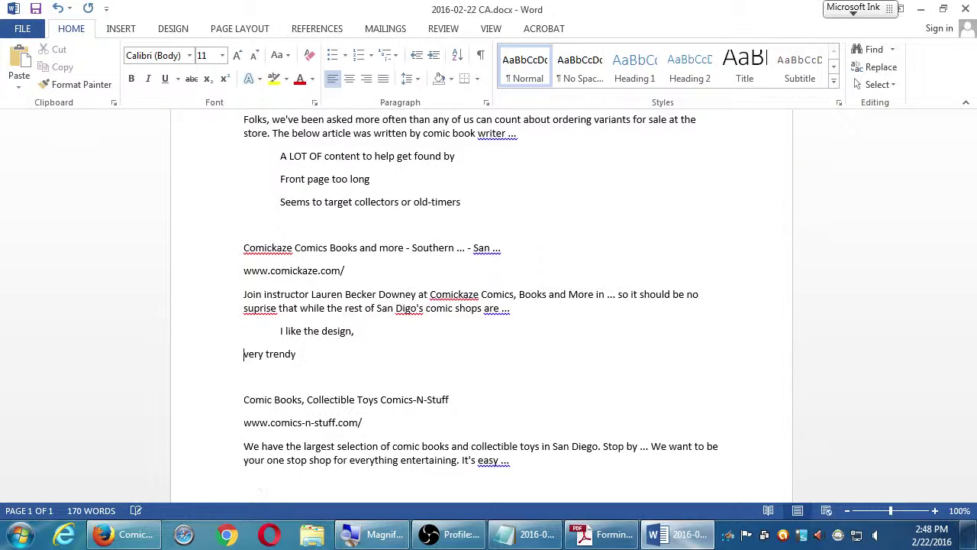
key(Tab)
text(Seems )
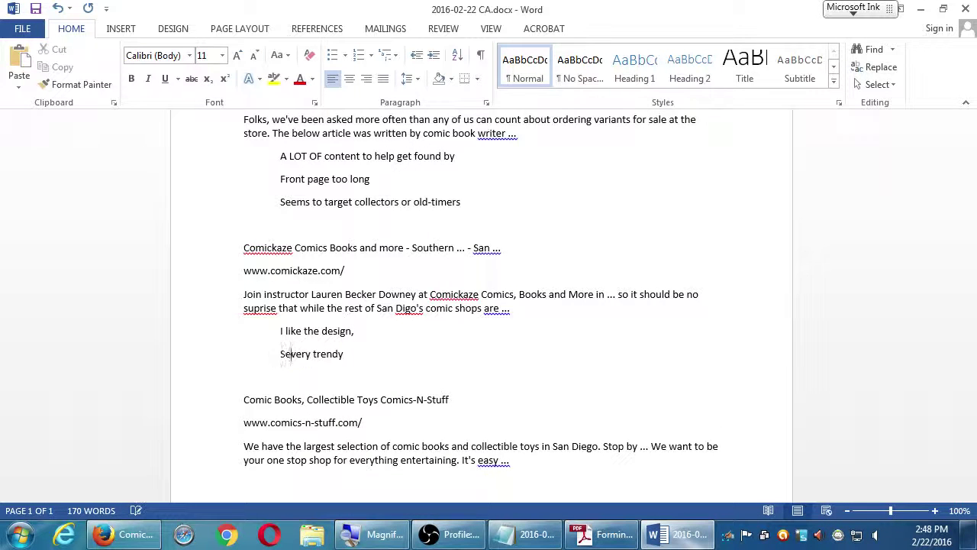
text(to target)
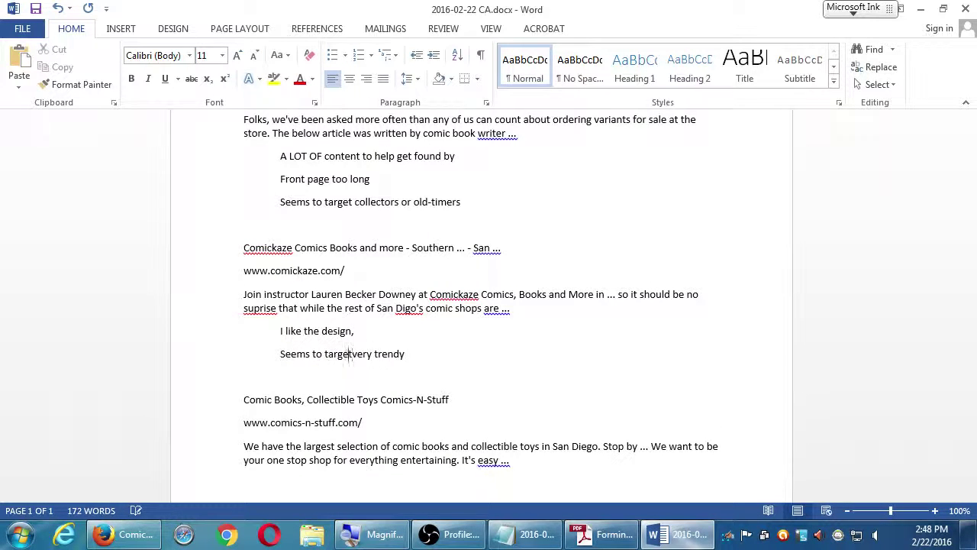
key(shift+Right)
key(shift+Right)
key(shift+Right)
key(shift+Right)
key(Delete)
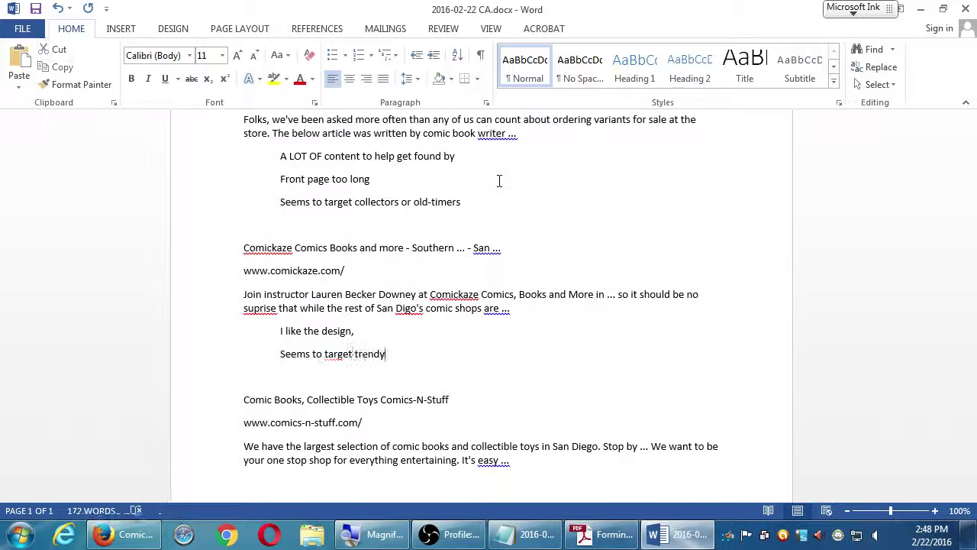
key(End)
text(younger audeince)
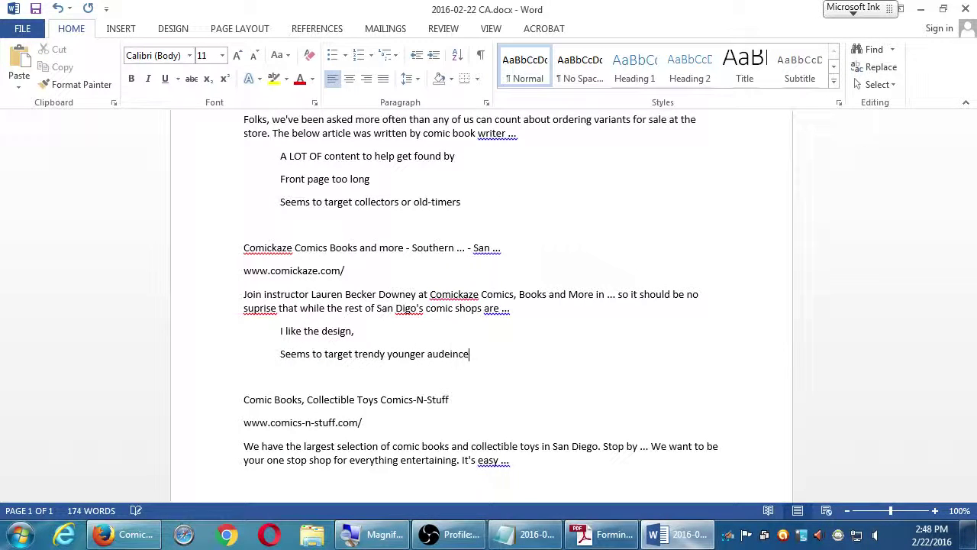
key(Return)
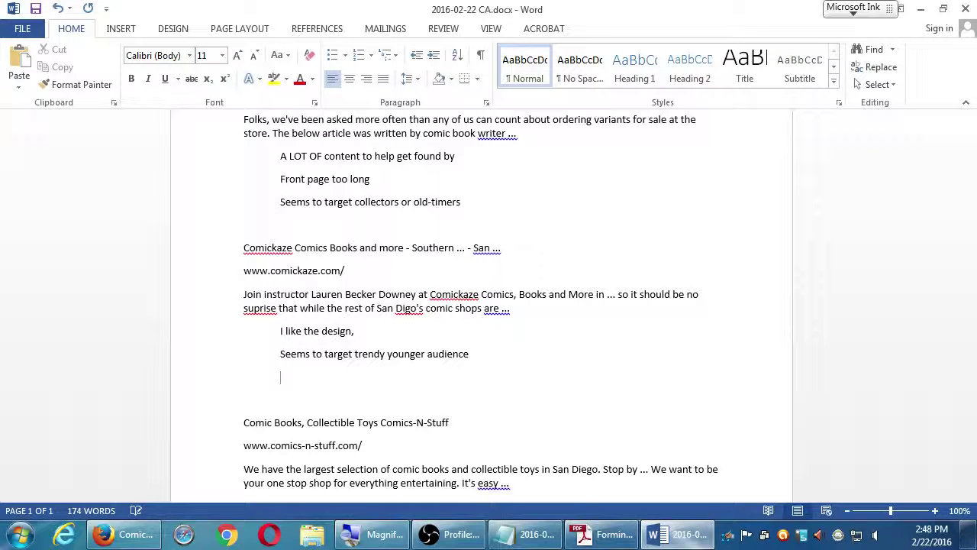
text(HARD TO READ)
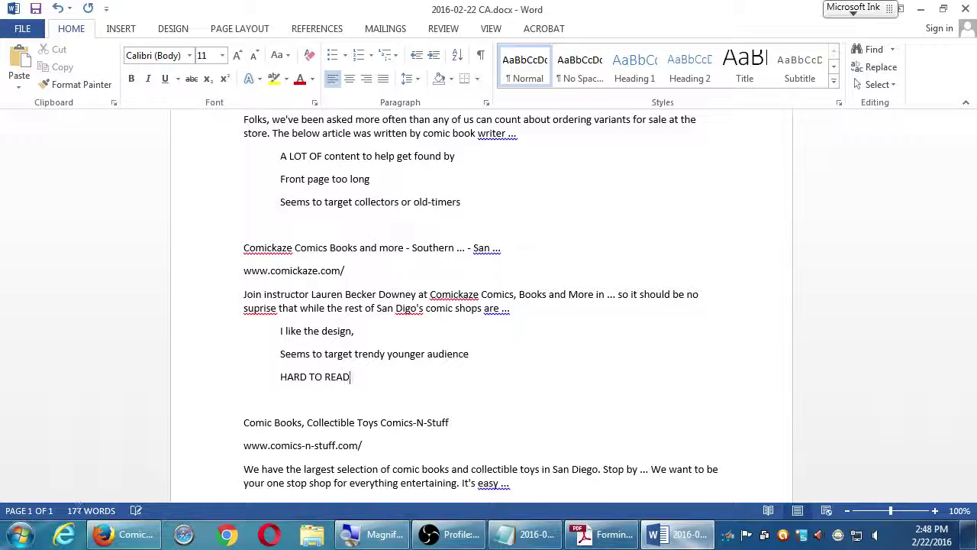
text( in places)
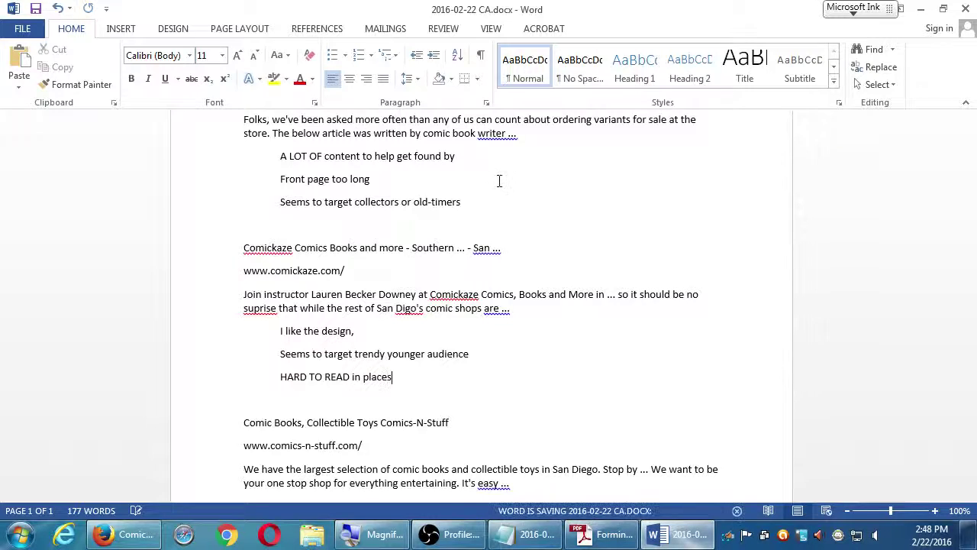
key(alt+Tab)
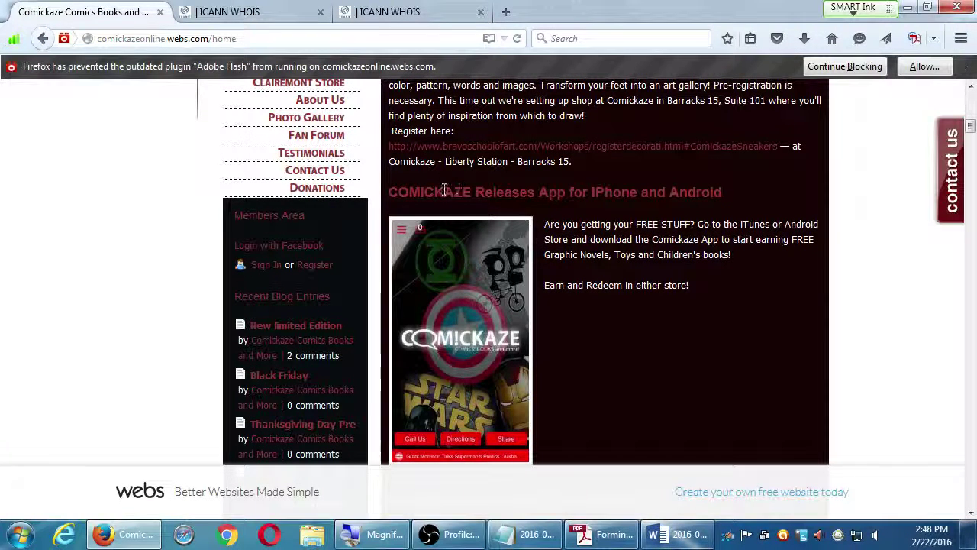
- Read down the Comickaze posts past Walking Dead and Cards Against Humanity to the Batman/TMNT event
drag(444, 190, 601, 222)
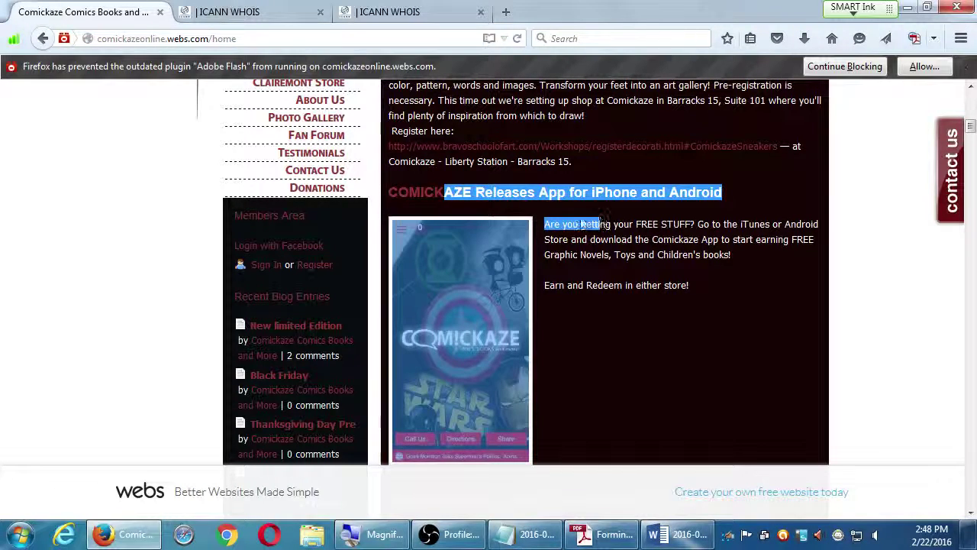
click(835, 209)
scroll(835, 209, up, 10)
scroll(835, 212, down, 5)
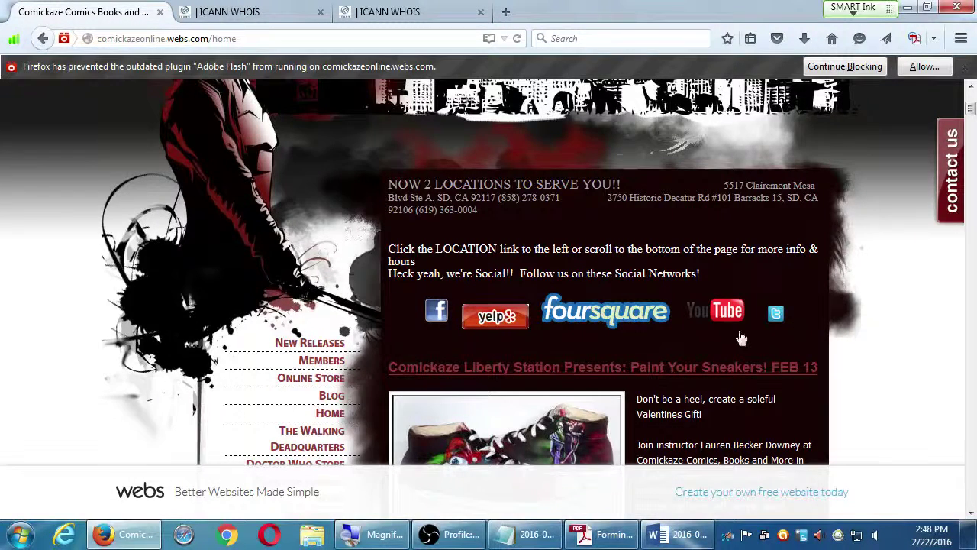
scroll(772, 327, down, 10)
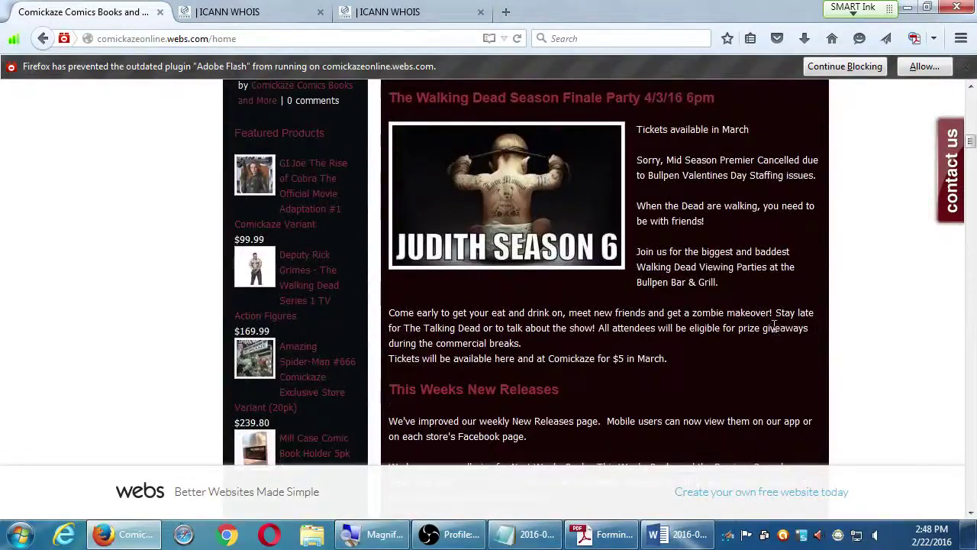
scroll(774, 327, down, 10)
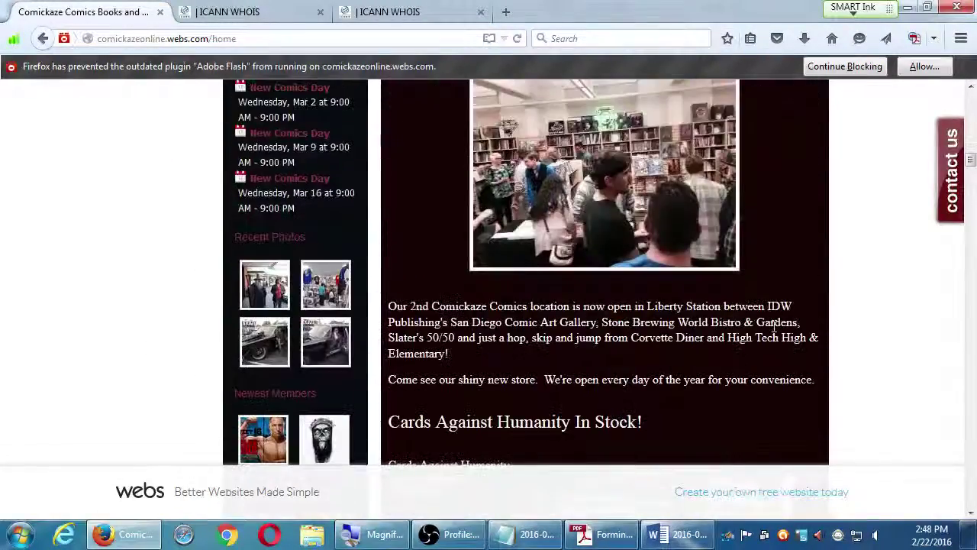
scroll(774, 327, down, 4)
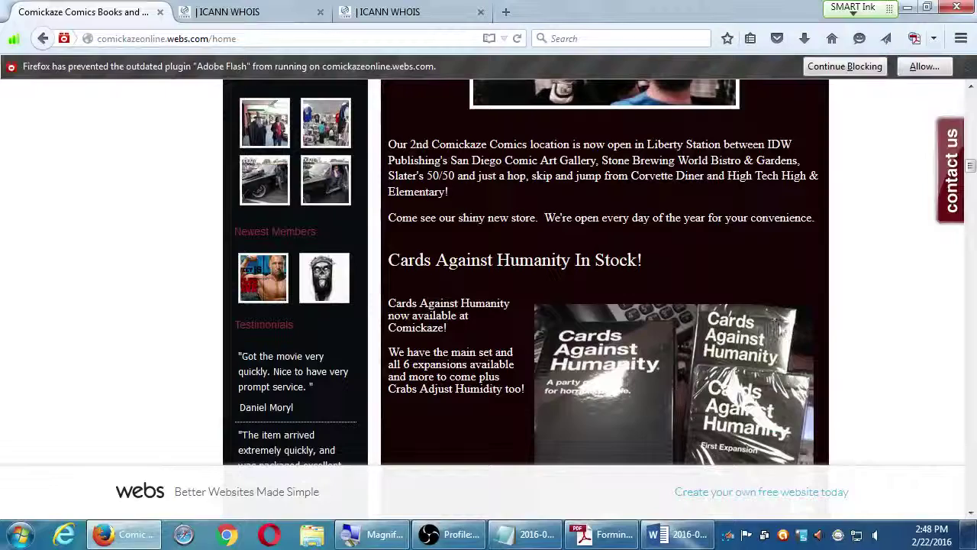
scroll(783, 328, down, 2)
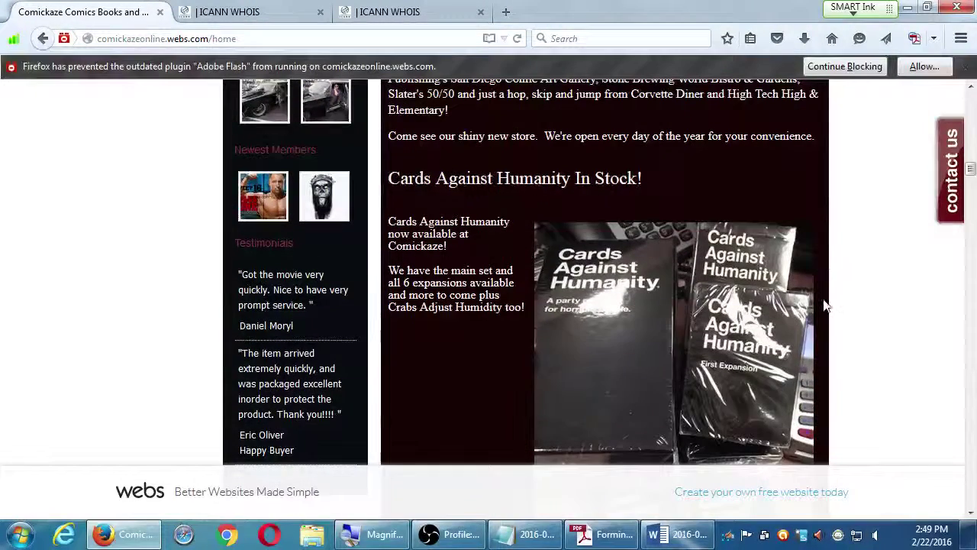
scroll(824, 305, down, 7)
scroll(824, 305, down, 7)
scroll(544, 227, up, 5)
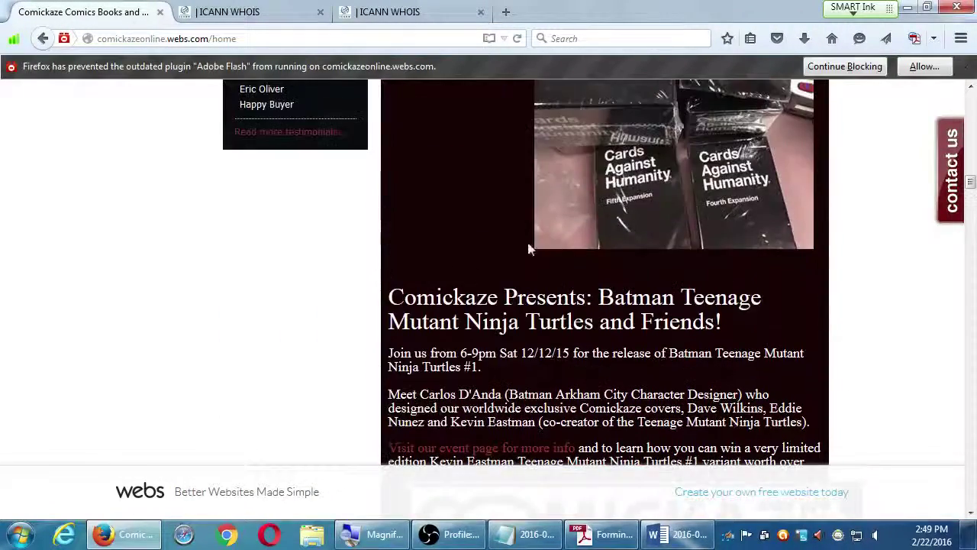
drag(466, 320, 529, 344)
- Review the Dec 12 banner, Ghostbusters, Middle Earth and Firefly posts down to 'DrawerBoxes Back in Stock!'
click(592, 359)
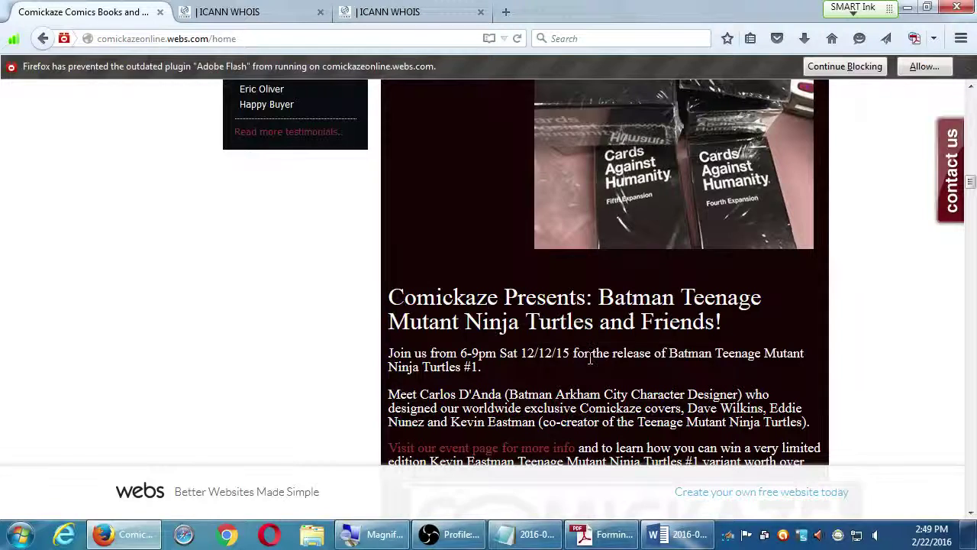
scroll(589, 362, down, 2)
scroll(931, 262, down, 5)
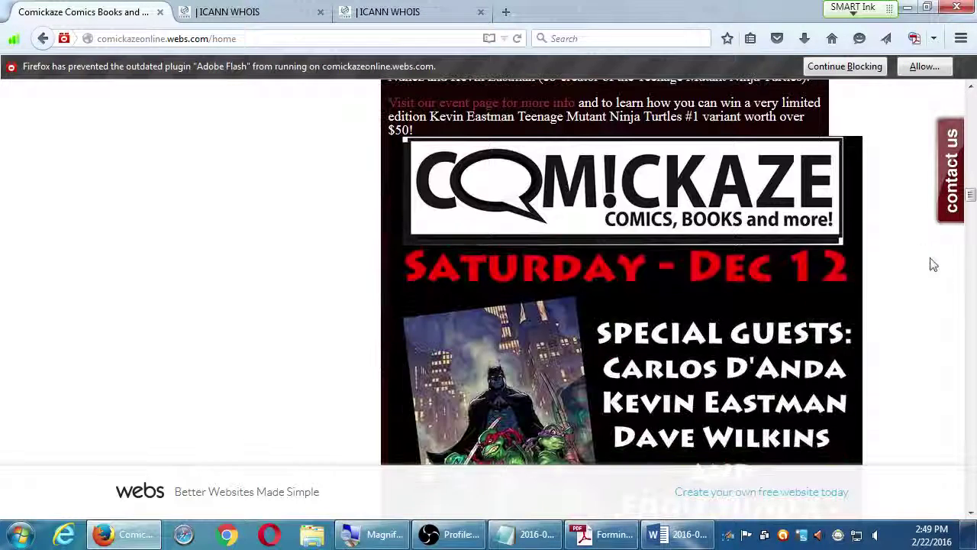
scroll(946, 293, down, 3)
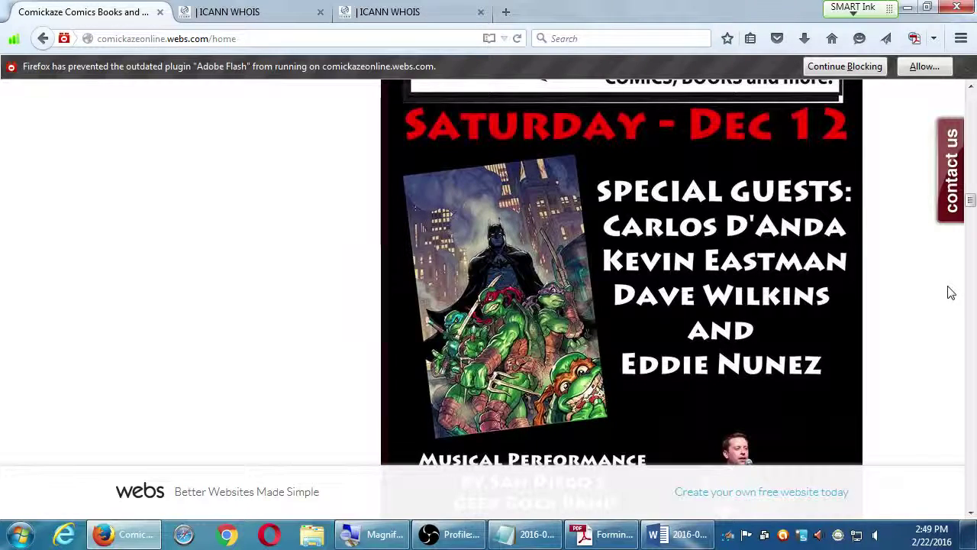
scroll(950, 292, up, 3)
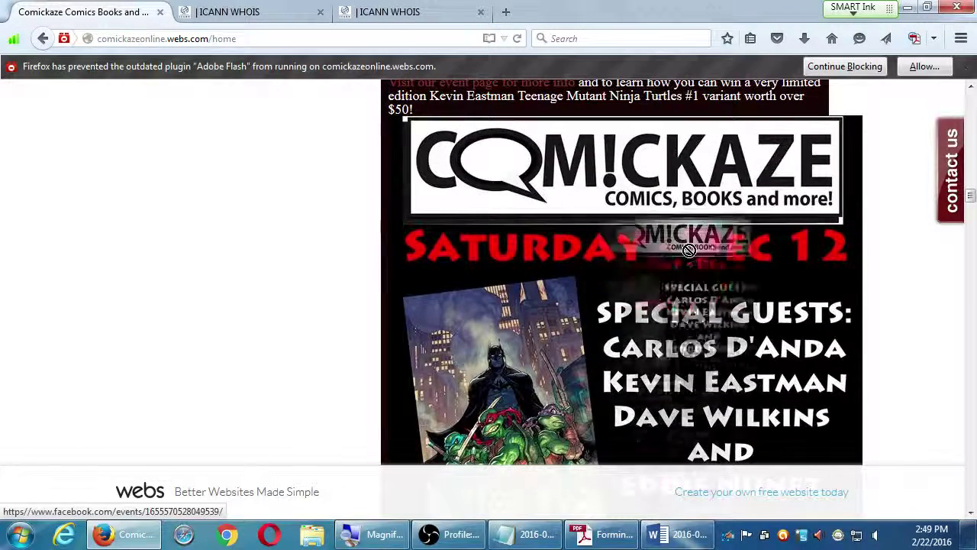
scroll(721, 248, down, 7)
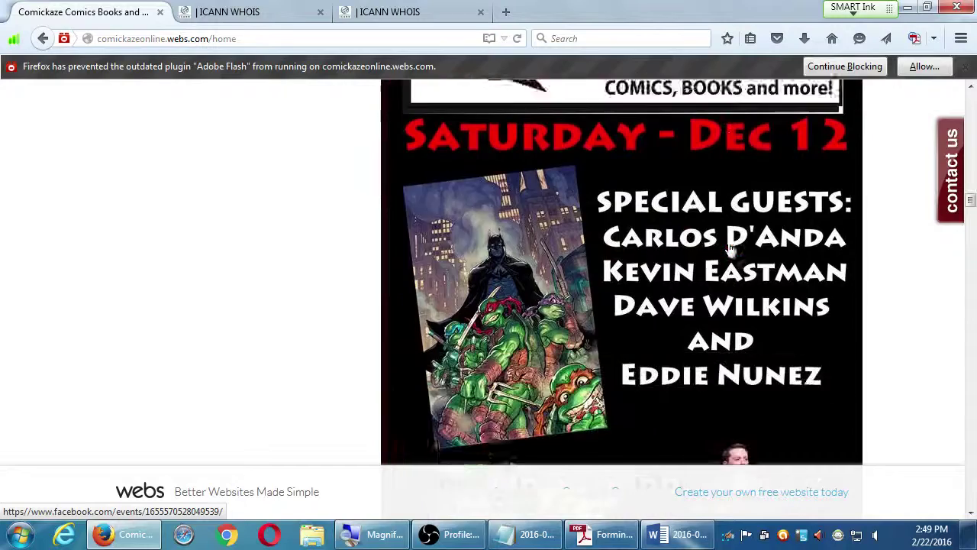
scroll(912, 385, down, 3)
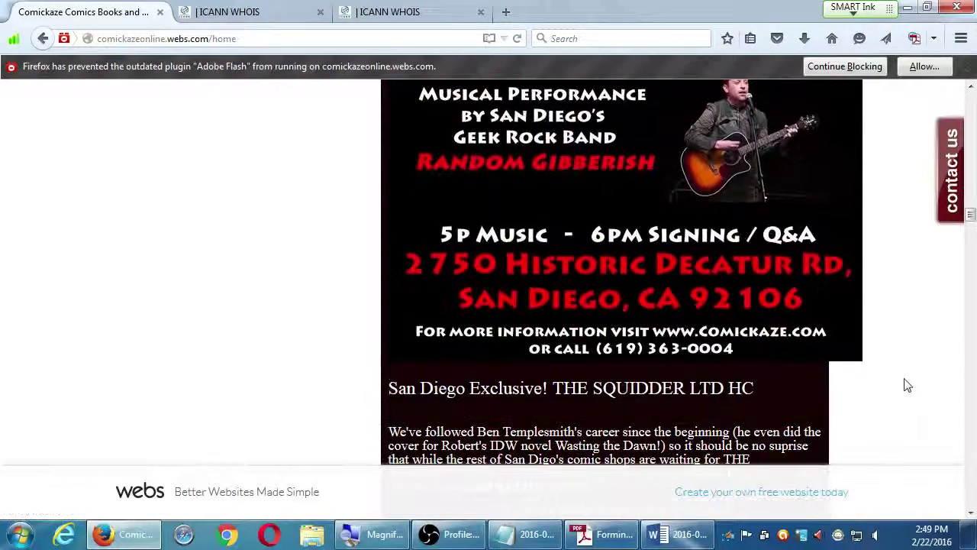
scroll(908, 385, down, 16)
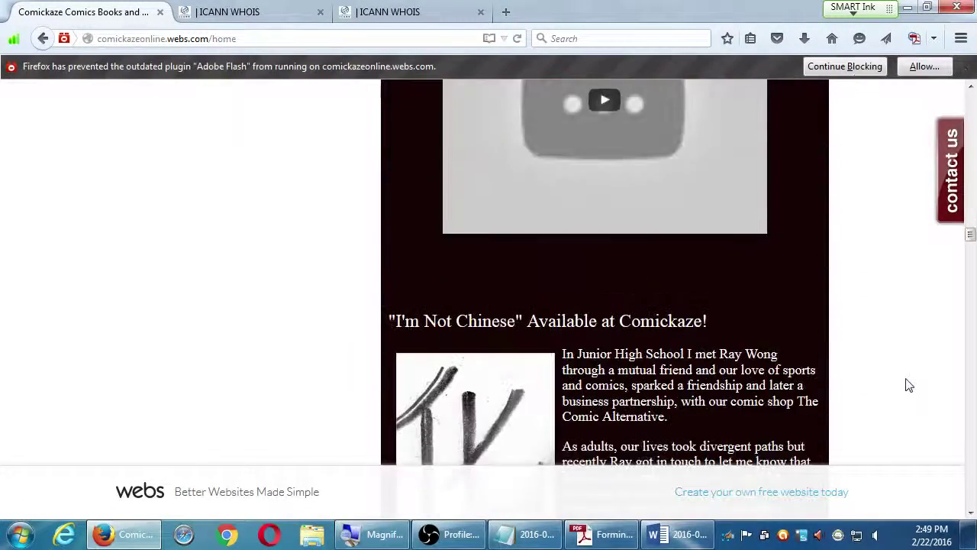
scroll(907, 385, down, 14)
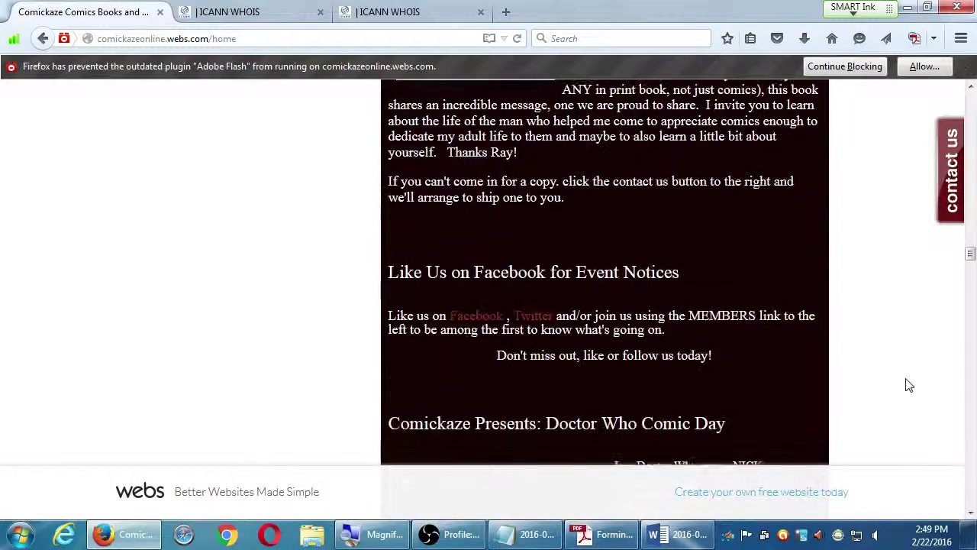
scroll(908, 384, down, 10)
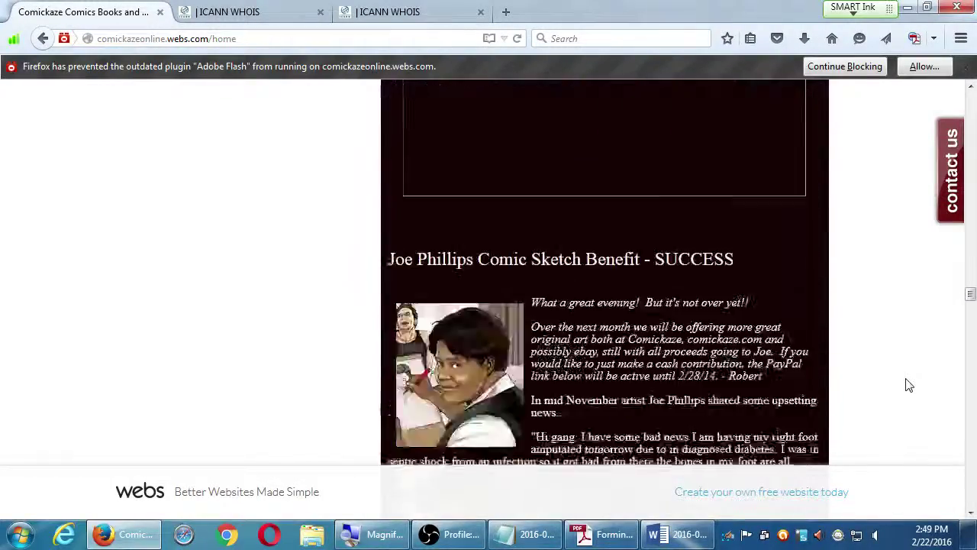
scroll(908, 360, down, 12)
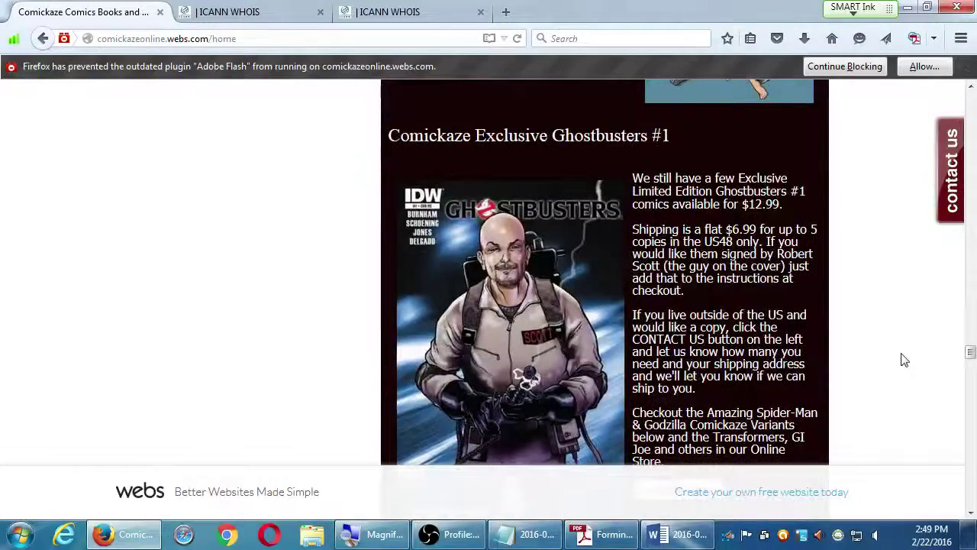
scroll(903, 360, down, 15)
scroll(904, 359, up, 4)
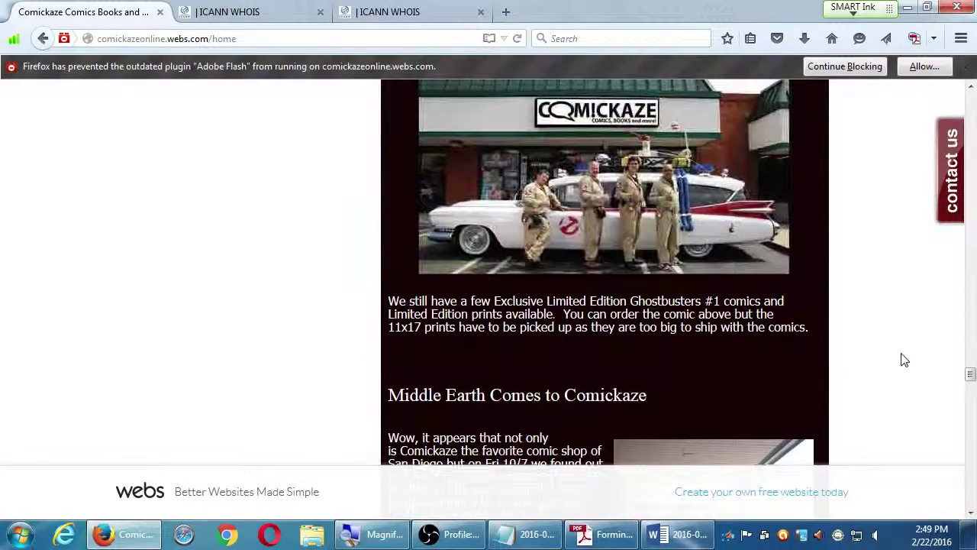
scroll(904, 359, down, 8)
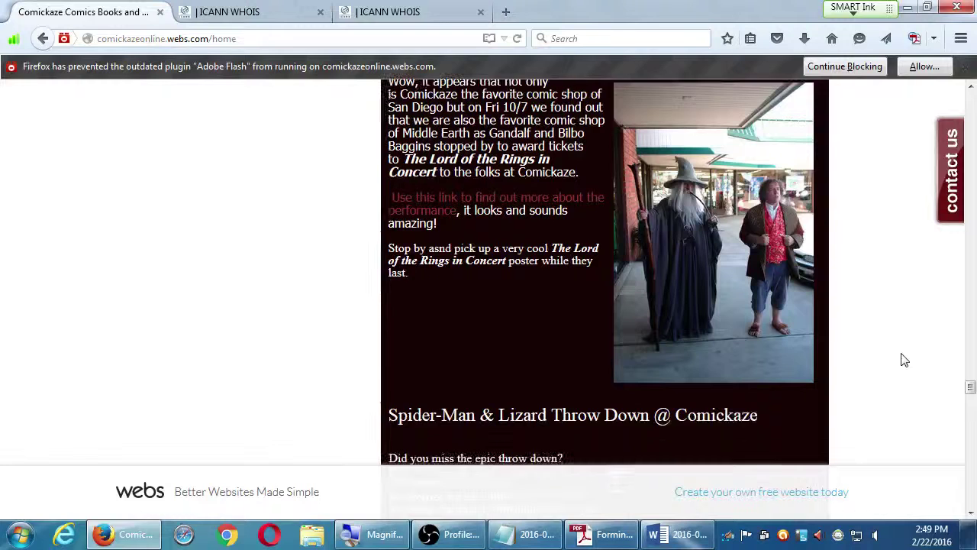
scroll(904, 359, down, 5)
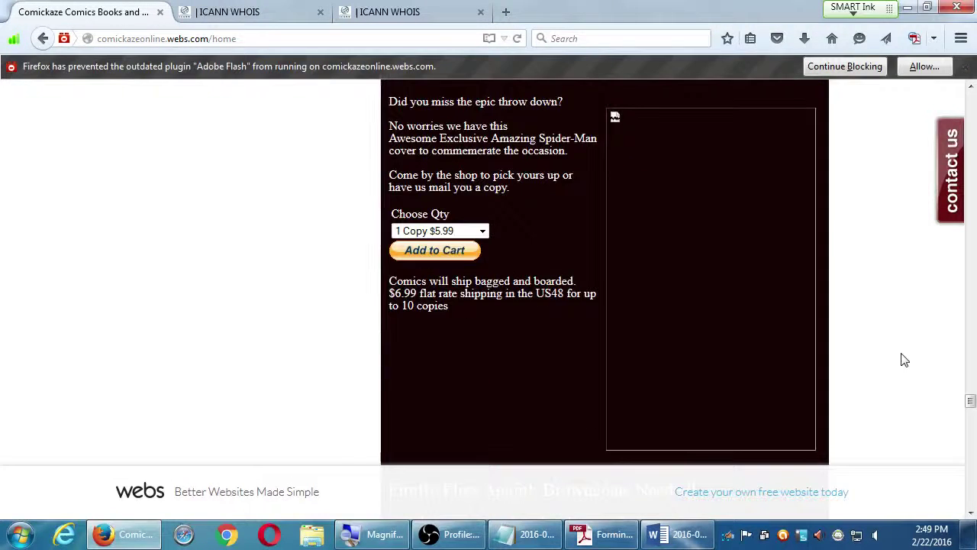
scroll(904, 360, down, 6)
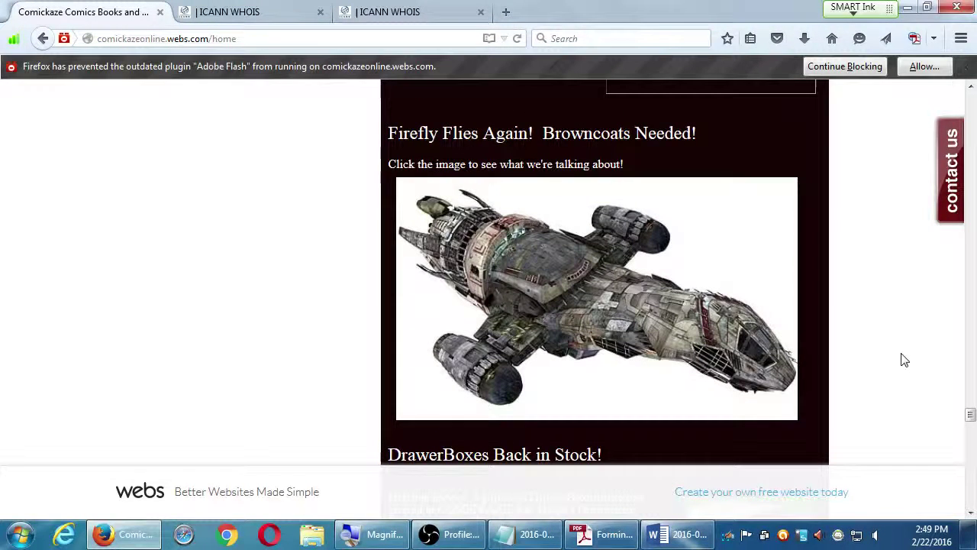
scroll(903, 360, down, 7)
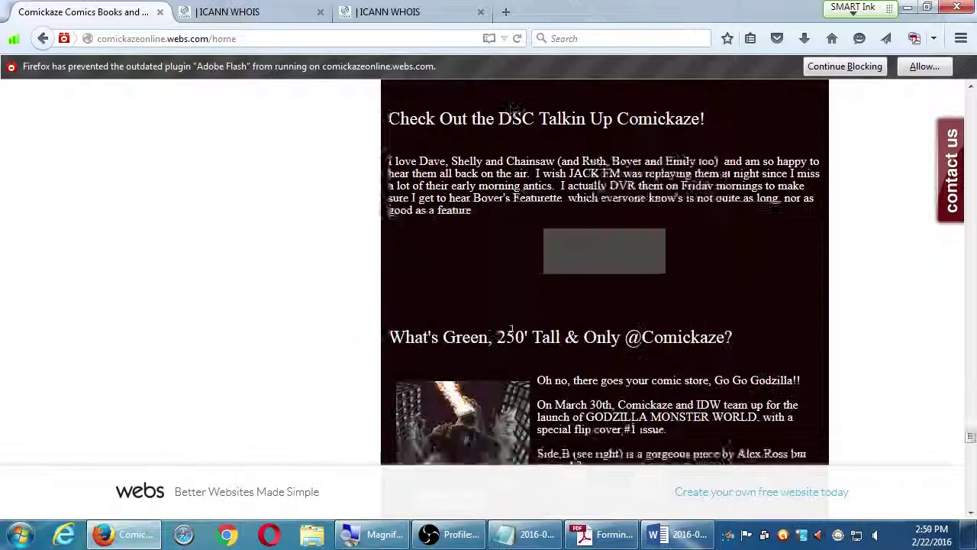
- Check the Comickaze store address and opening hours at the page bottom, then go back up
scroll(511, 328, down, 7)
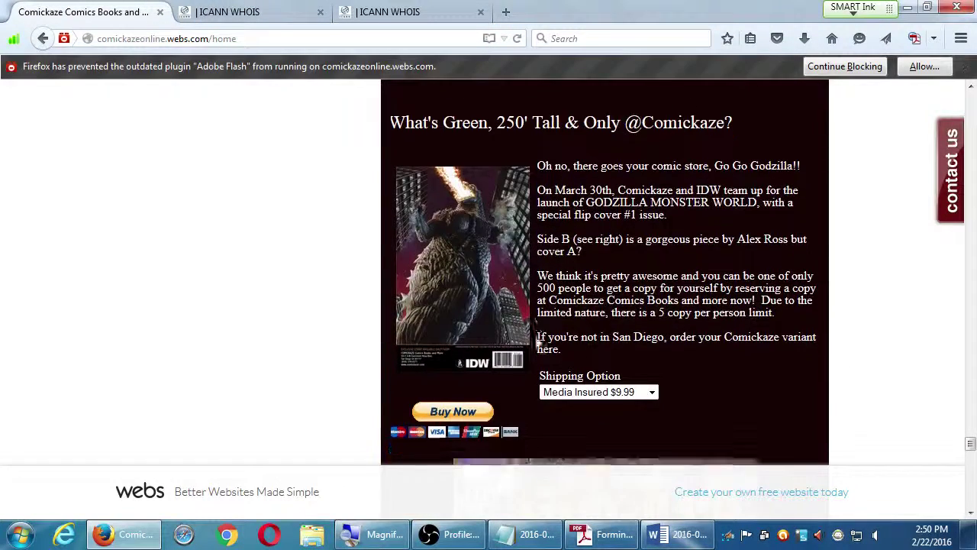
scroll(428, 300, down, 7)
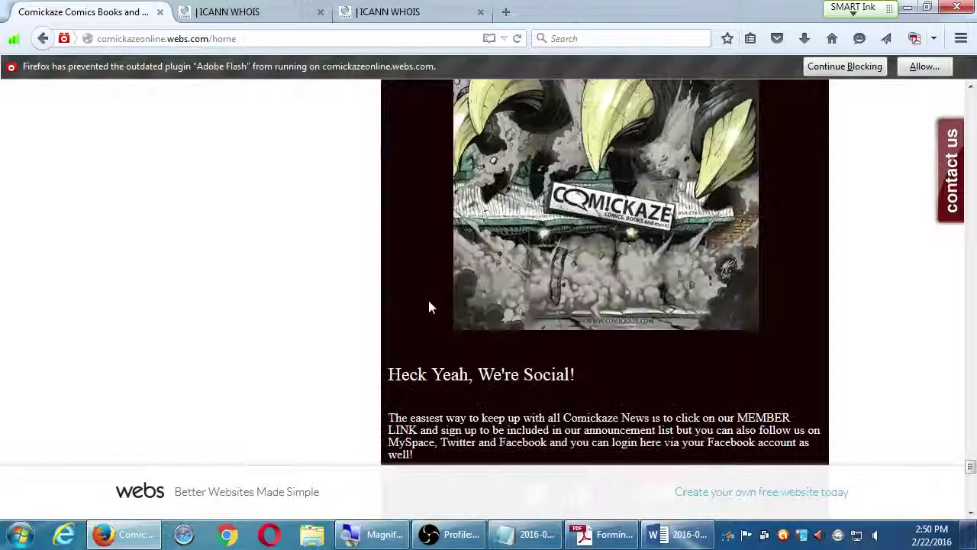
scroll(430, 306, down, 3)
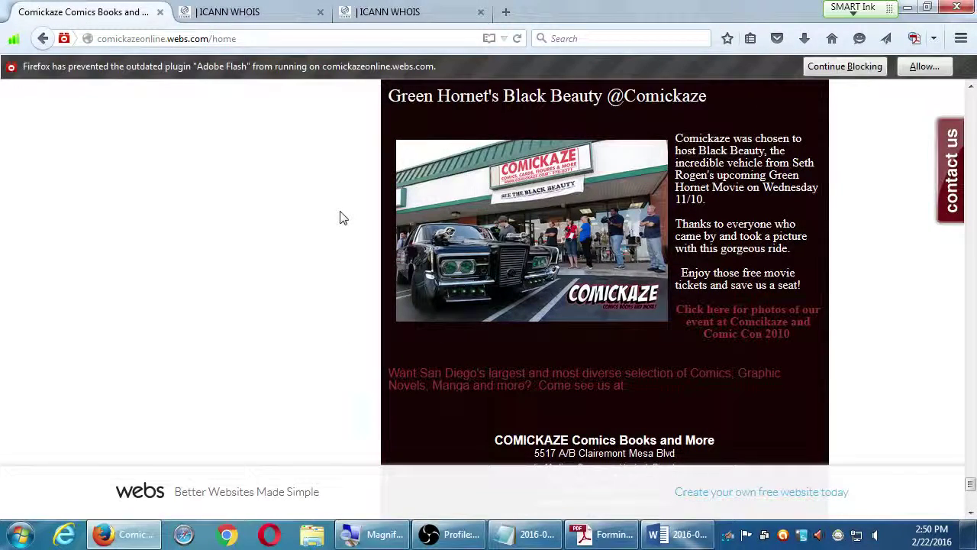
scroll(389, 200, down, 3)
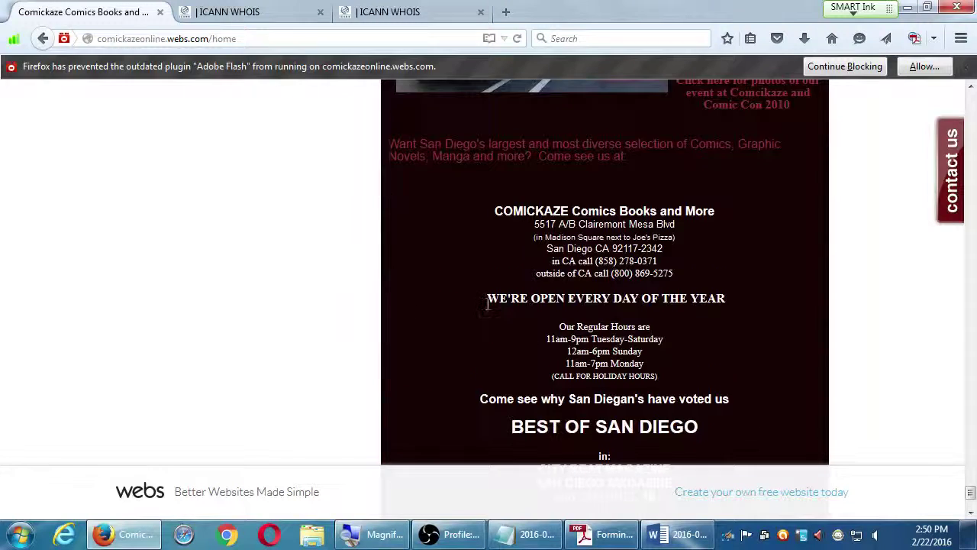
scroll(486, 300, down, 2)
scroll(485, 300, up, 1)
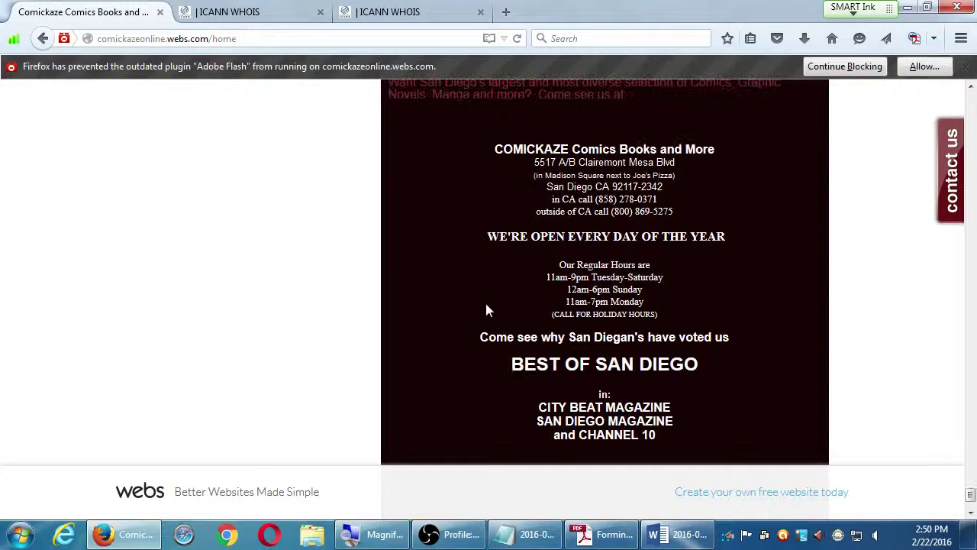
drag(507, 149, 673, 214)
click(697, 229)
scroll(696, 228, up, 10)
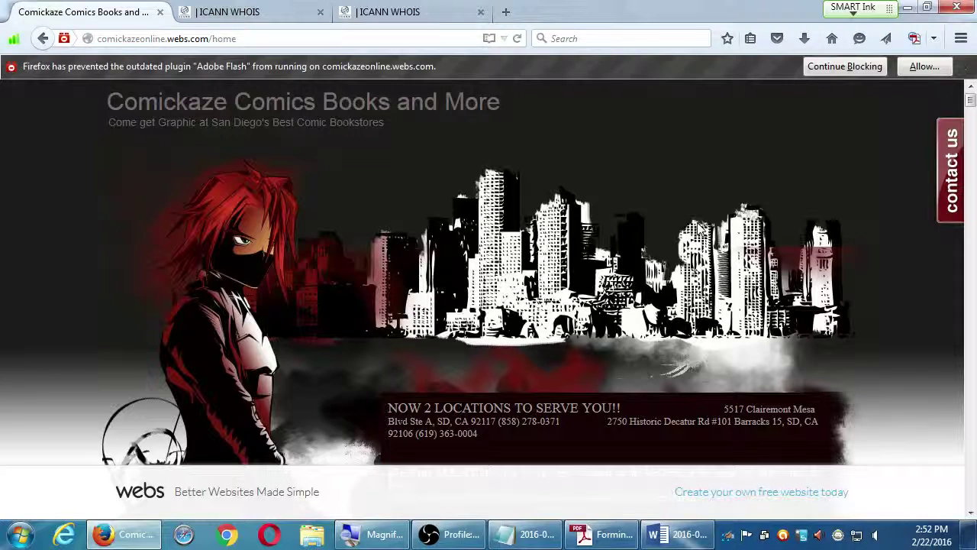
- Back in Word, type 'Contact info above the fold - good!' beneath 'HARD TO READ in places'
key(alt+Tab)
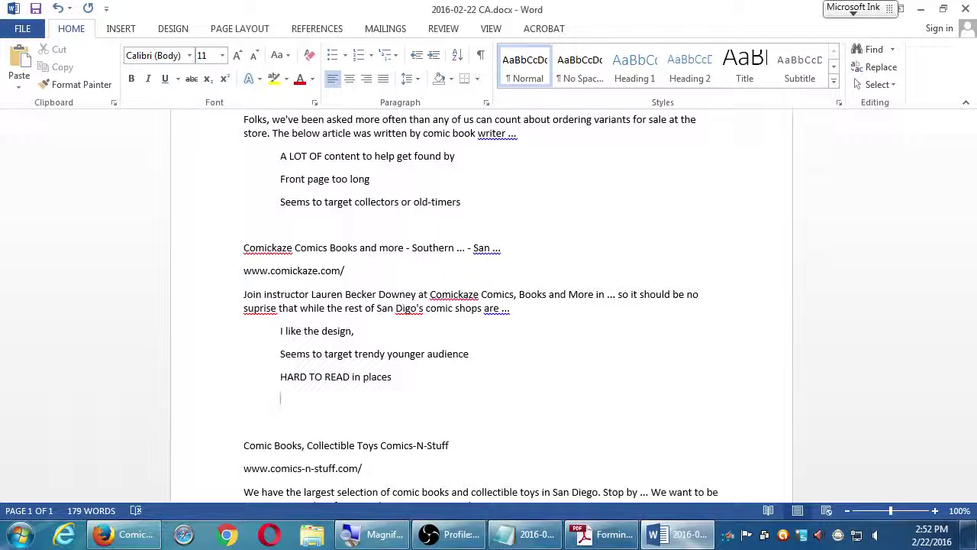
text(Contact info ab)
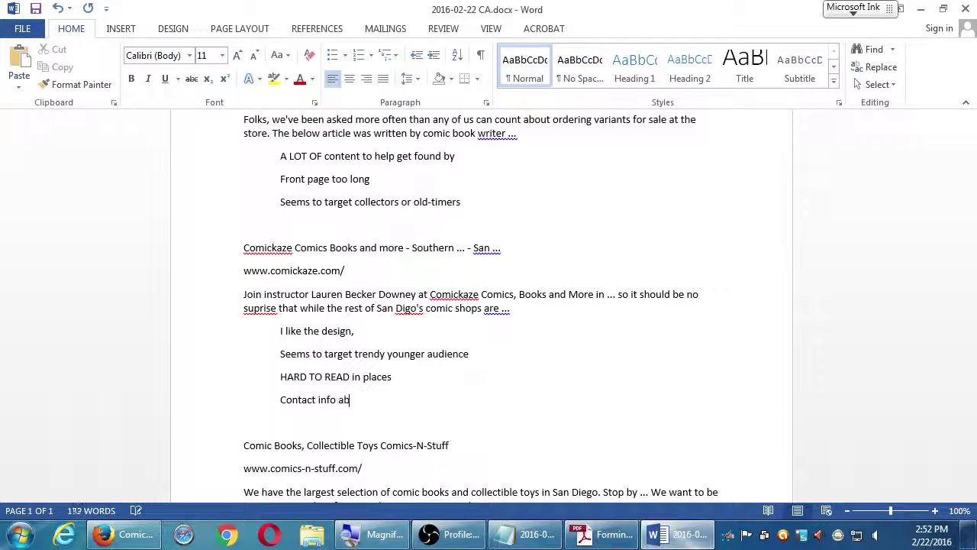
text(ove the fold - good!)
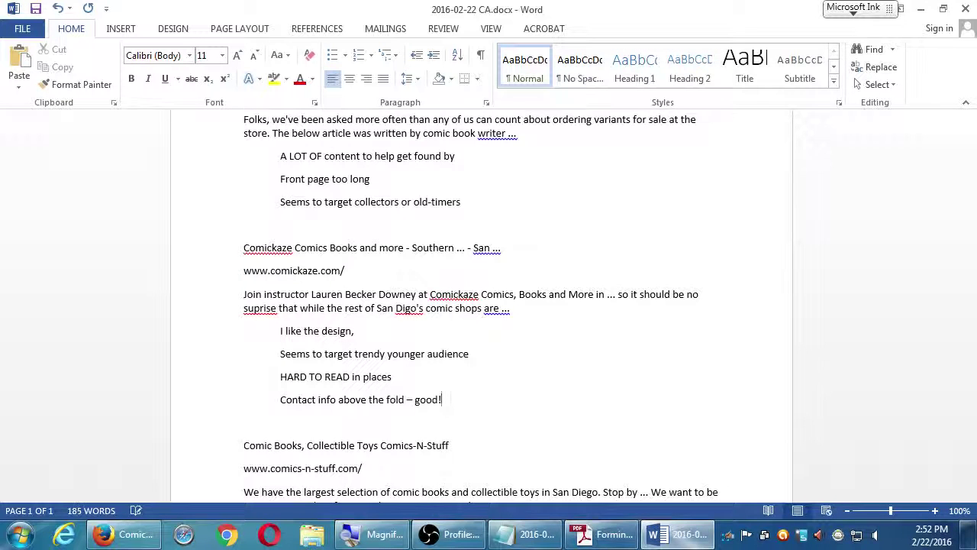
- Maximize Firefox on the Comickaze site, close the blocked-Flash bar, and scroll its homepage
key(alt+Tab)
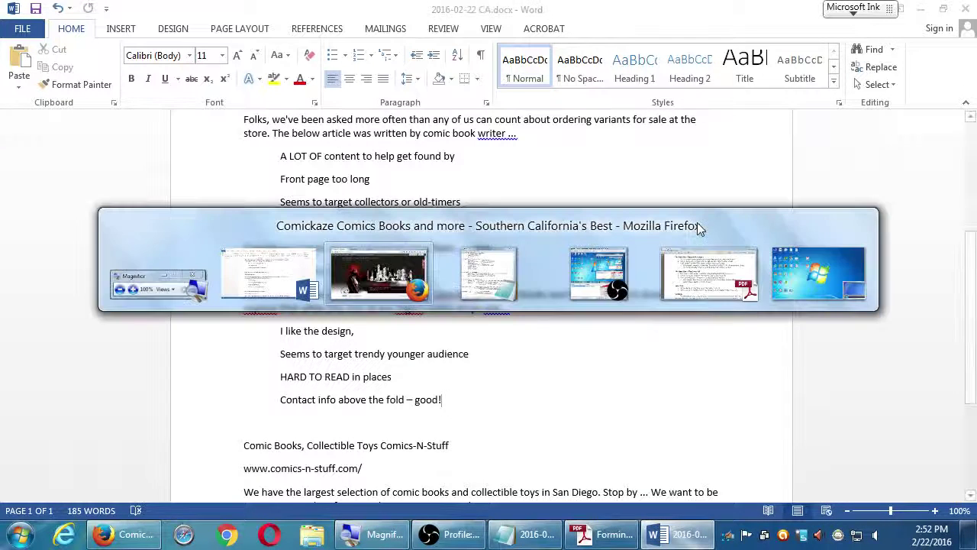
double_click(629, 9)
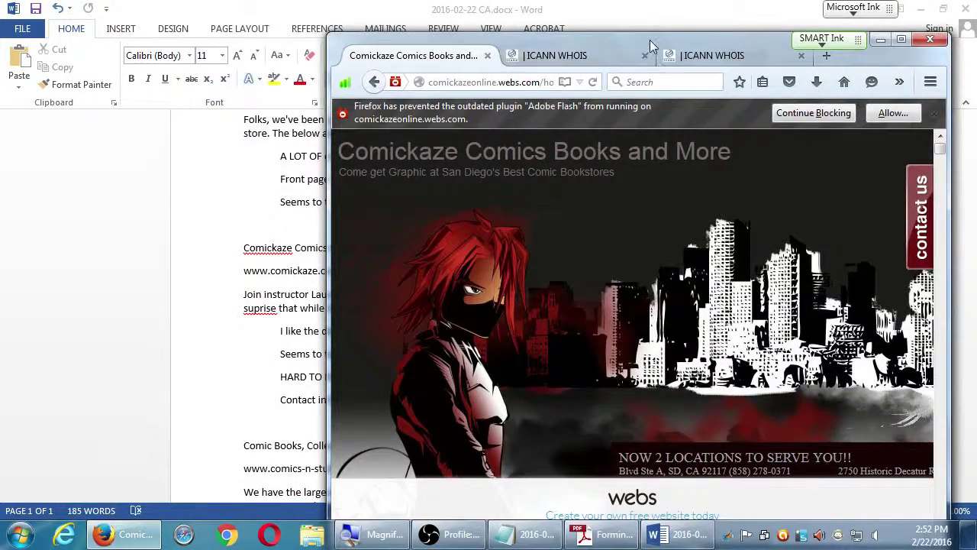
drag(649, 39, 813, 8)
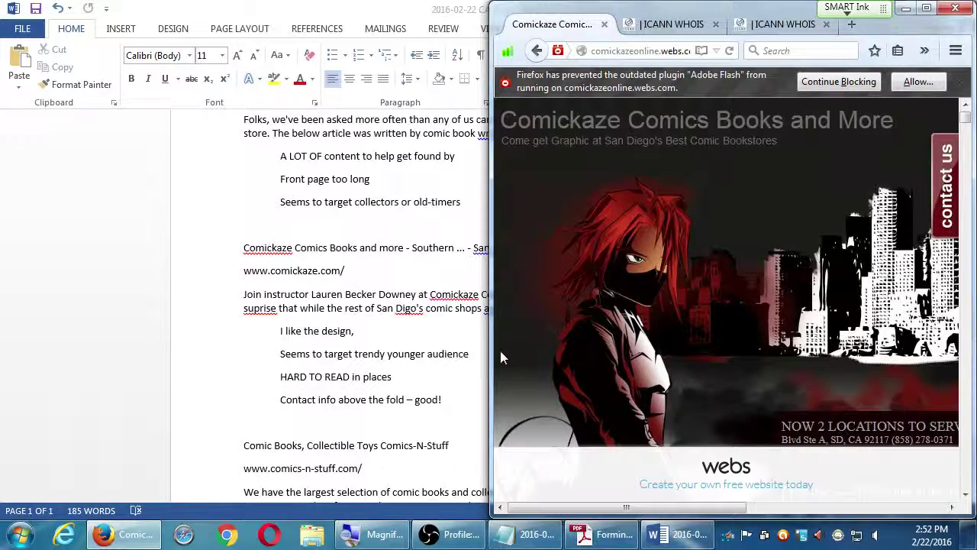
drag(490, 332, 98, 331)
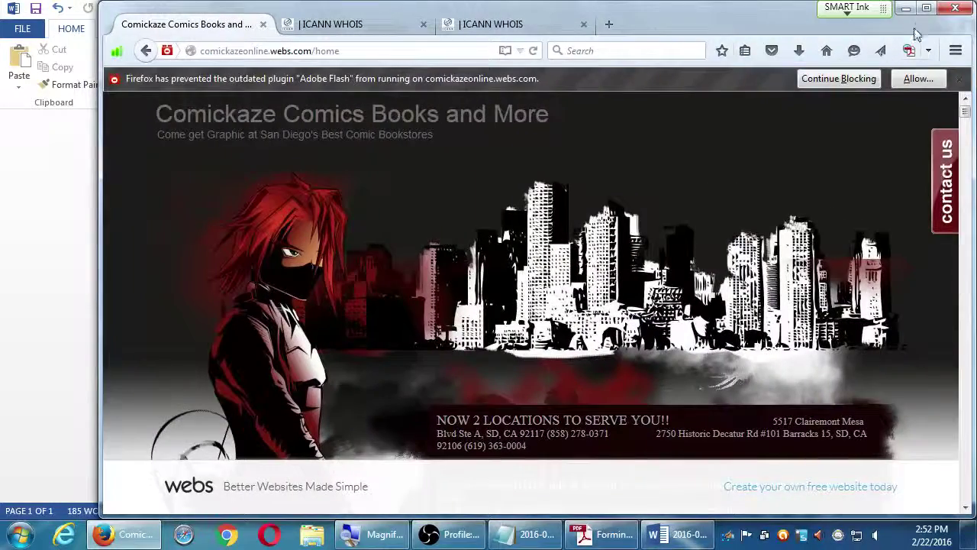
click(926, 7)
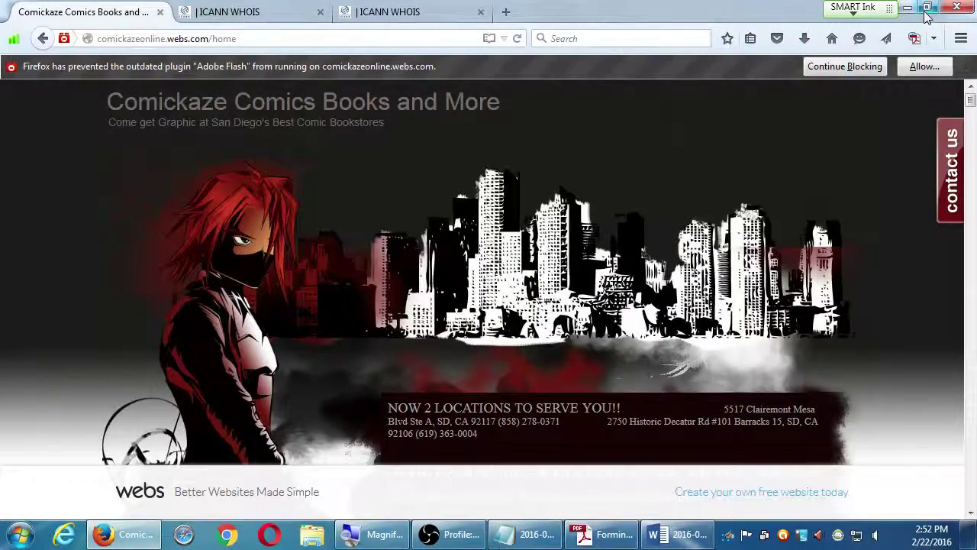
click(965, 67)
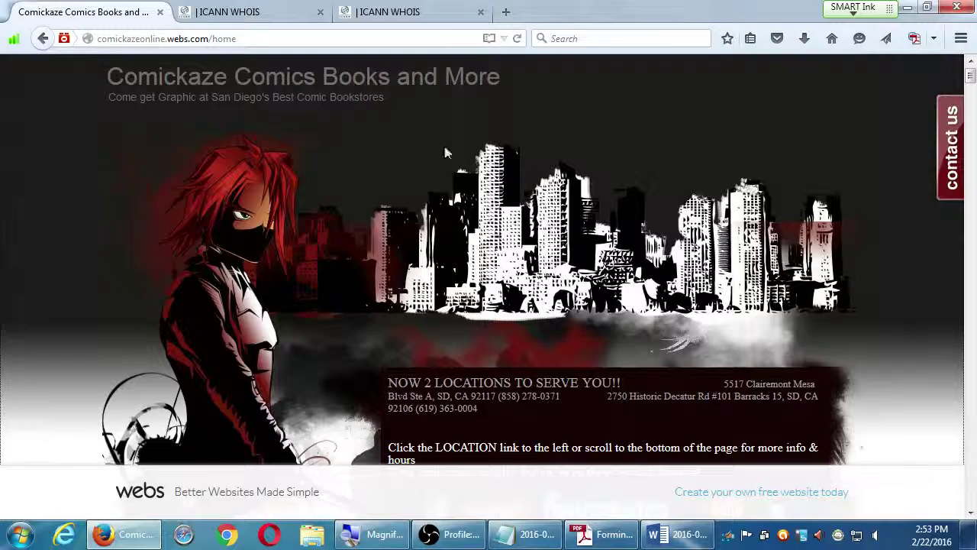
scroll(446, 153, down, 5)
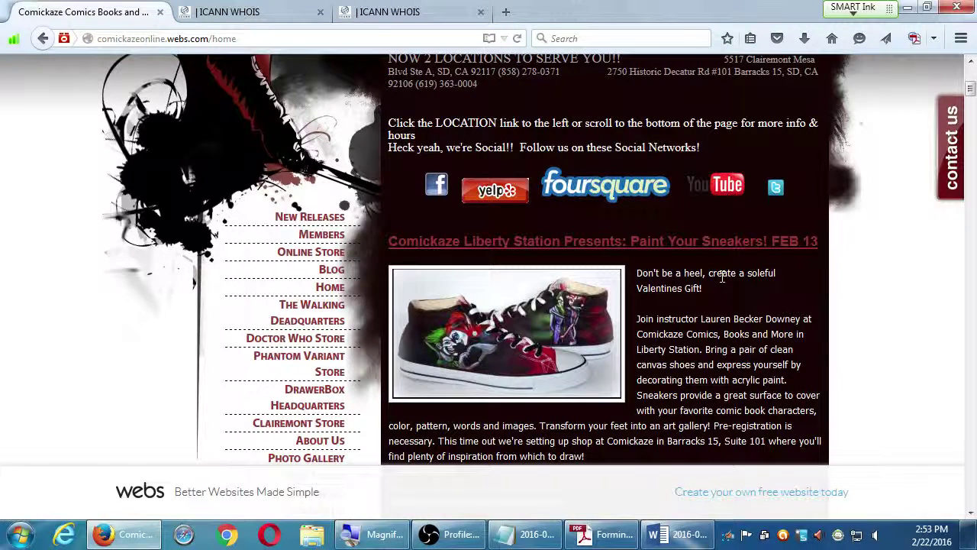
scroll(847, 392, up, 4)
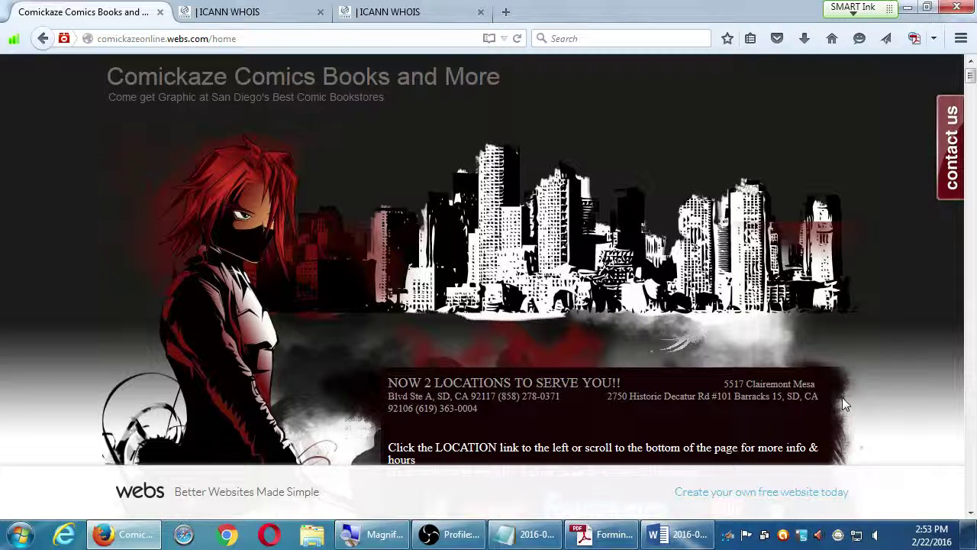
- Open vmcampos.com in a new Firefox tab
key(ctrl+t)
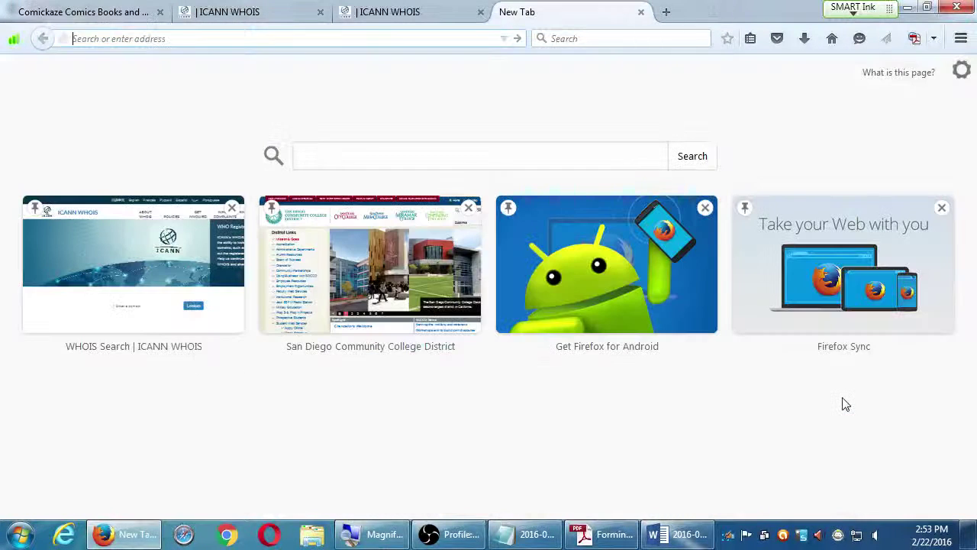
text(vmcmapos.co)
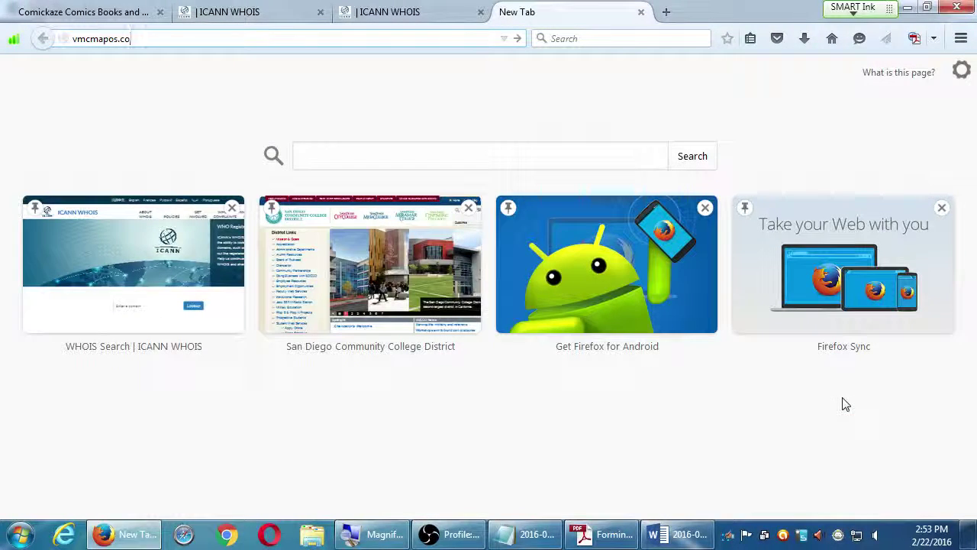
key(ctrl+a)
text(vmcampo)
key(Return)
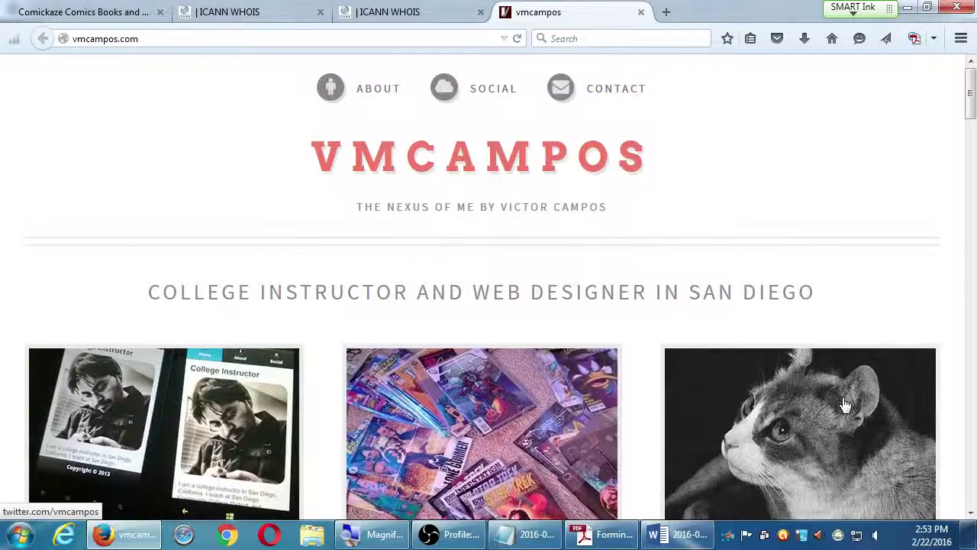
- Scroll through the vmcampos.com sections, then return to the Comickaze tab
scroll(454, 510, down, 15)
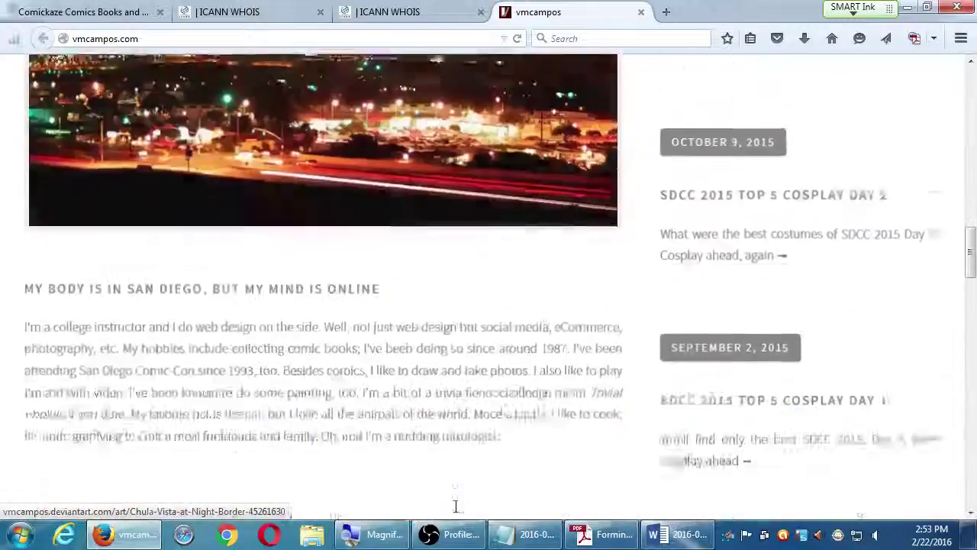
scroll(456, 506, down, 10)
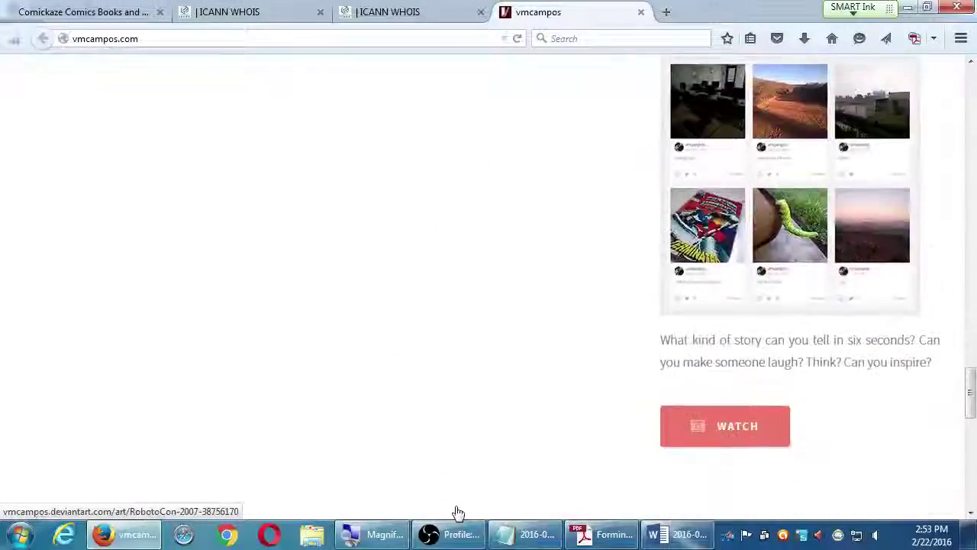
scroll(458, 512, up, 6)
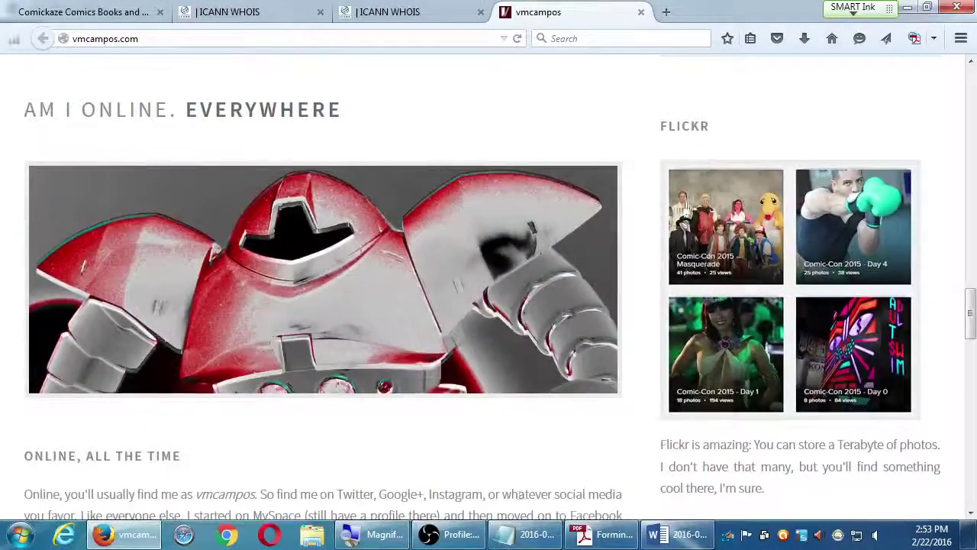
scroll(676, 222, up, 7)
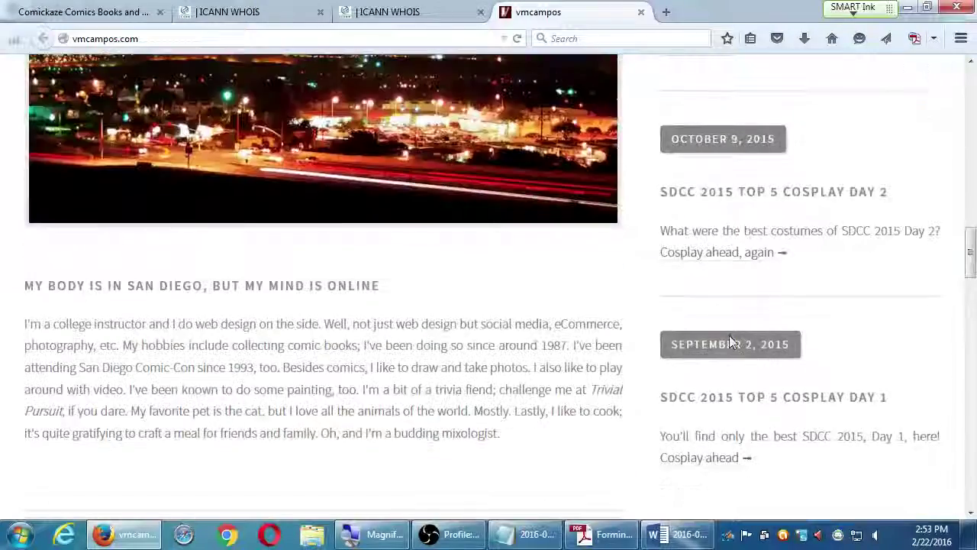
scroll(730, 340, up, 3)
scroll(735, 136, down, 12)
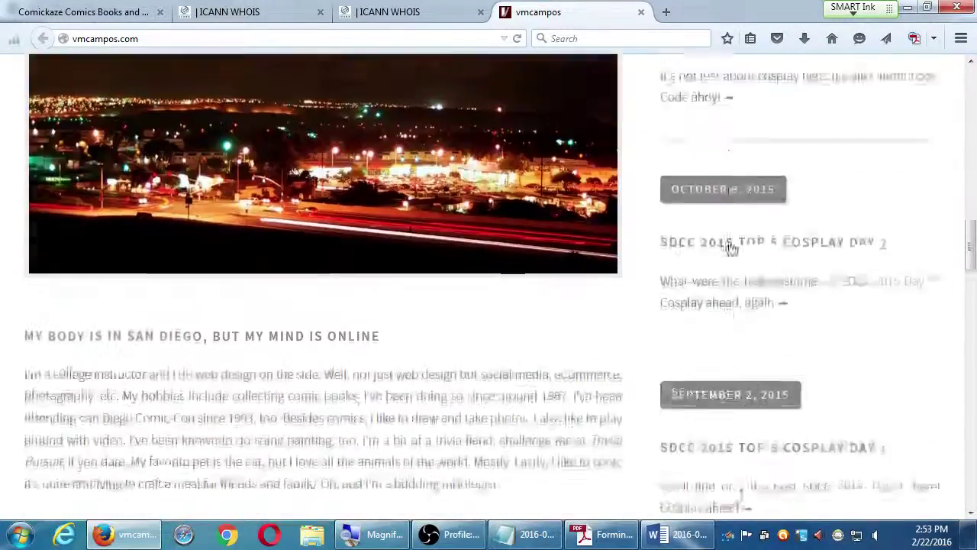
scroll(660, 309, down, 16)
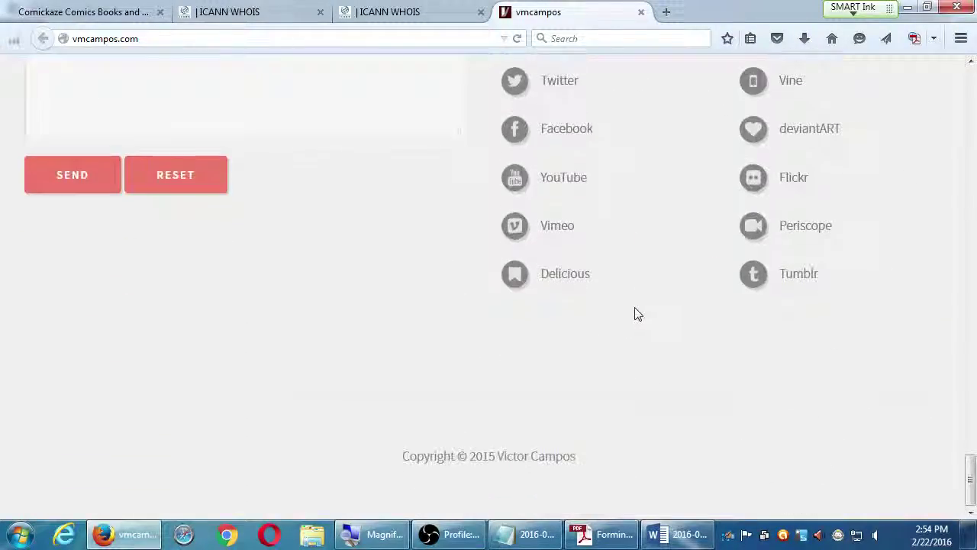
scroll(639, 313, up, 8)
scroll(638, 313, up, 12)
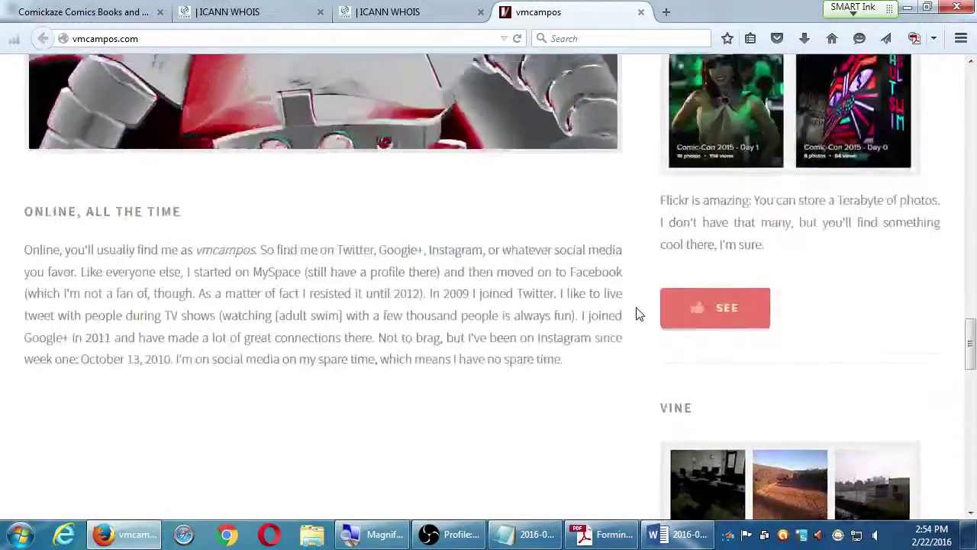
scroll(639, 314, up, 10)
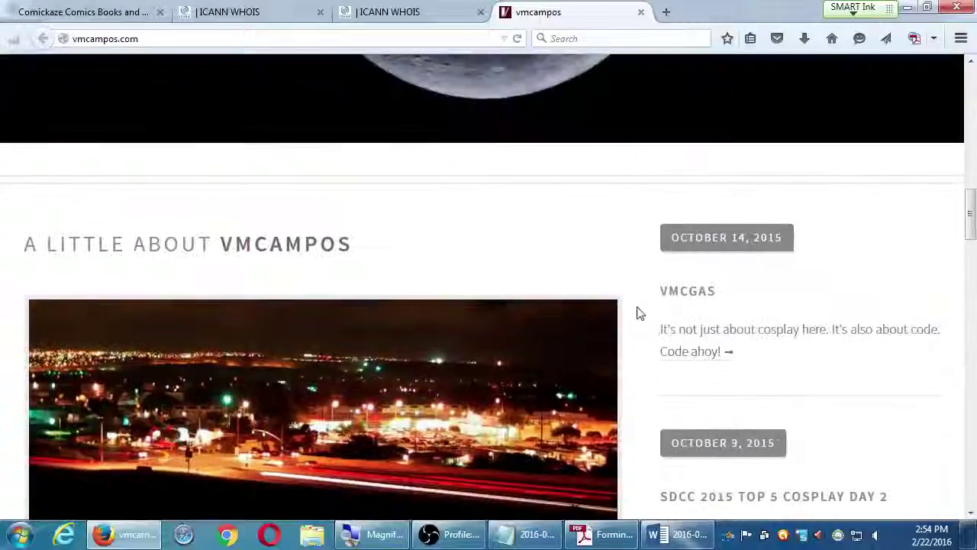
scroll(632, 310, up, 6)
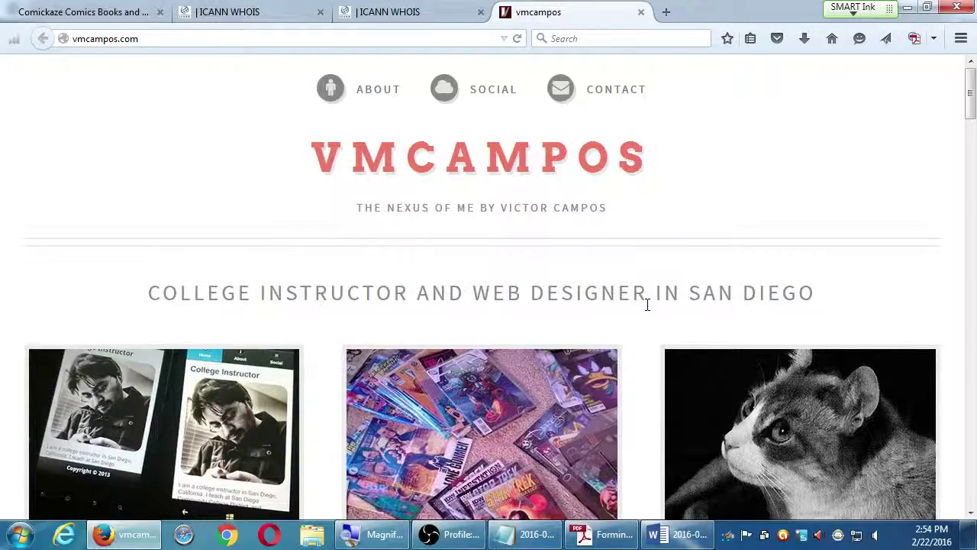
scroll(522, 319, down, 4)
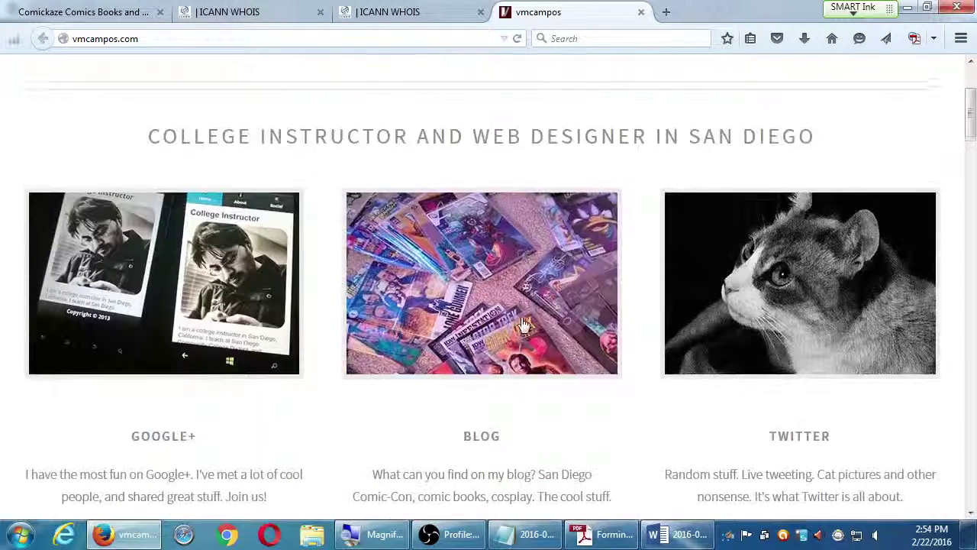
scroll(522, 324, up, 1)
scroll(463, 447, down, 1)
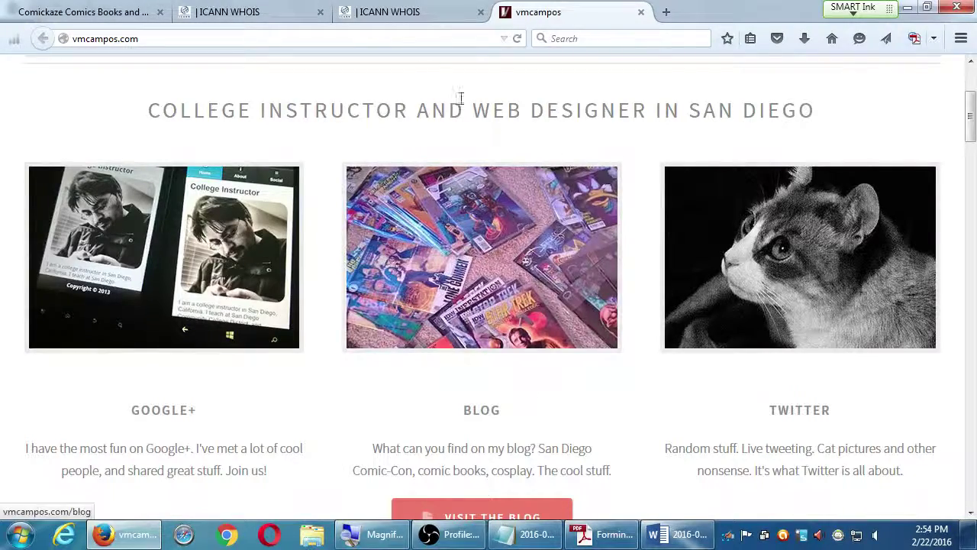
click(122, 13)
scroll(336, 251, down, 5)
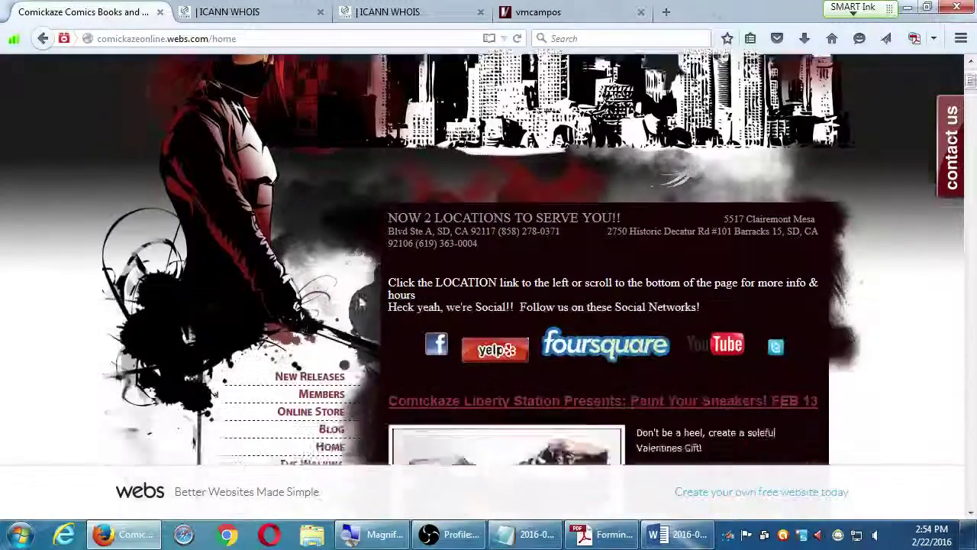
scroll(336, 252, down, 5)
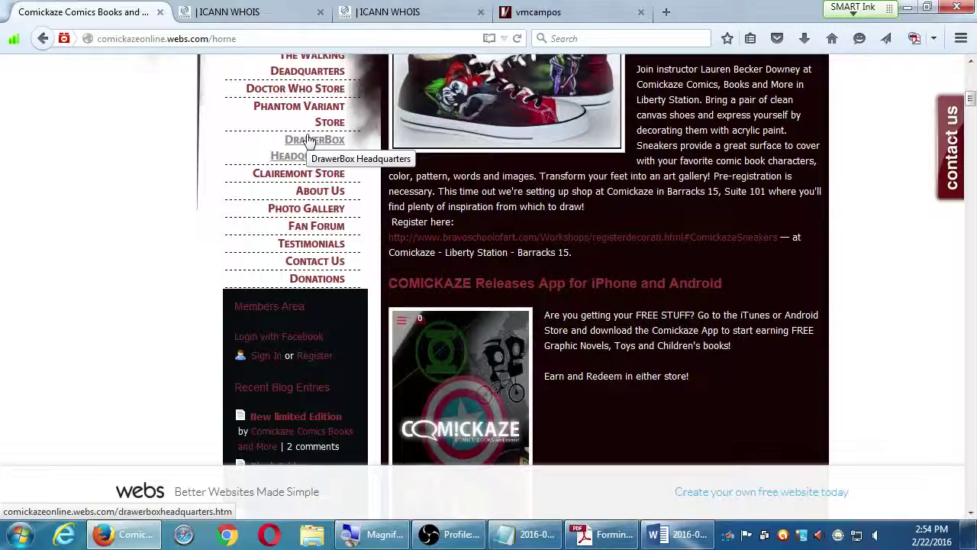
scroll(627, 176, down, 15)
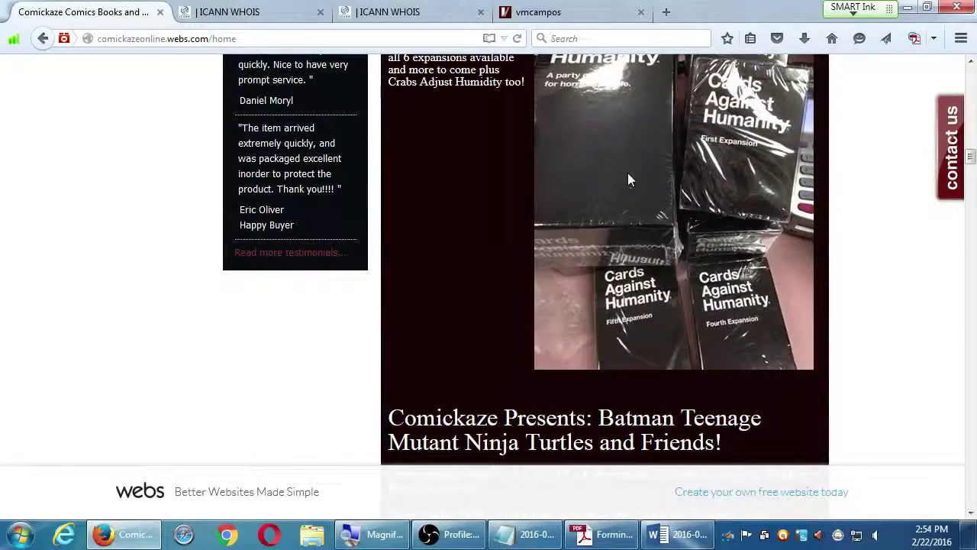
scroll(628, 179, up, 5)
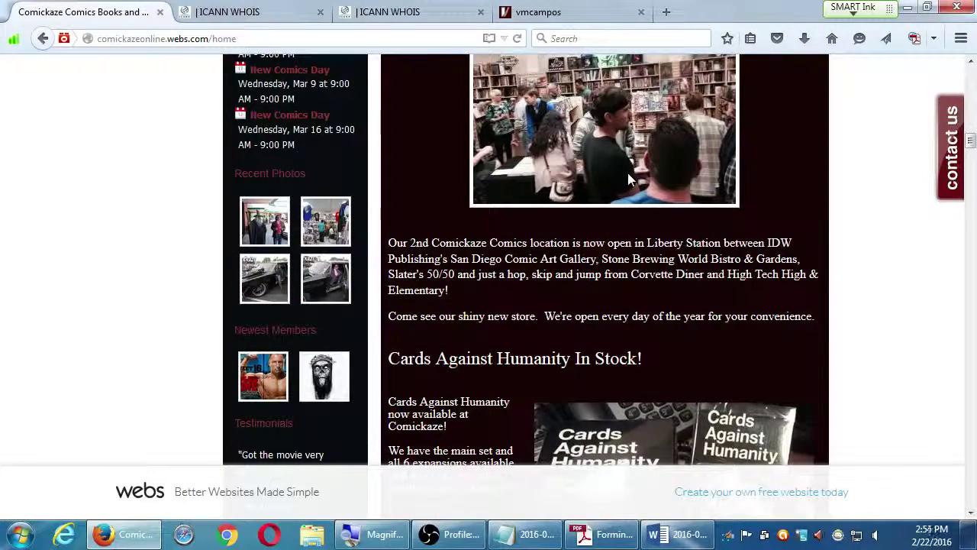
scroll(628, 180, up, 2)
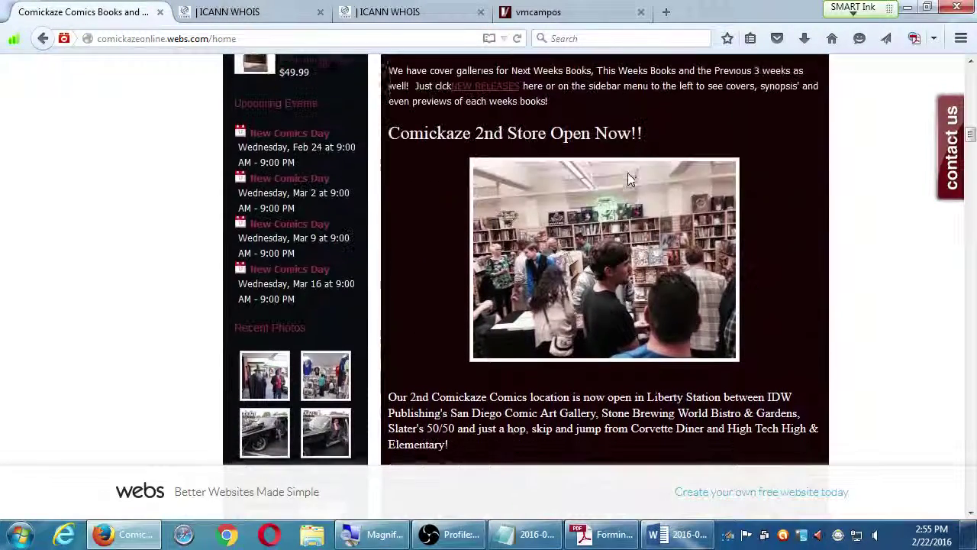
scroll(556, 189, up, 2)
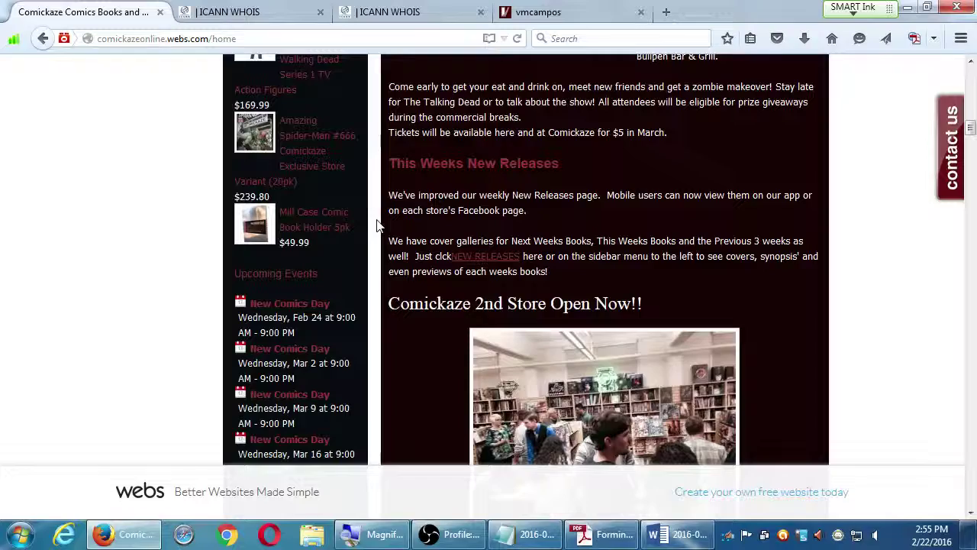
scroll(376, 225, up, 2)
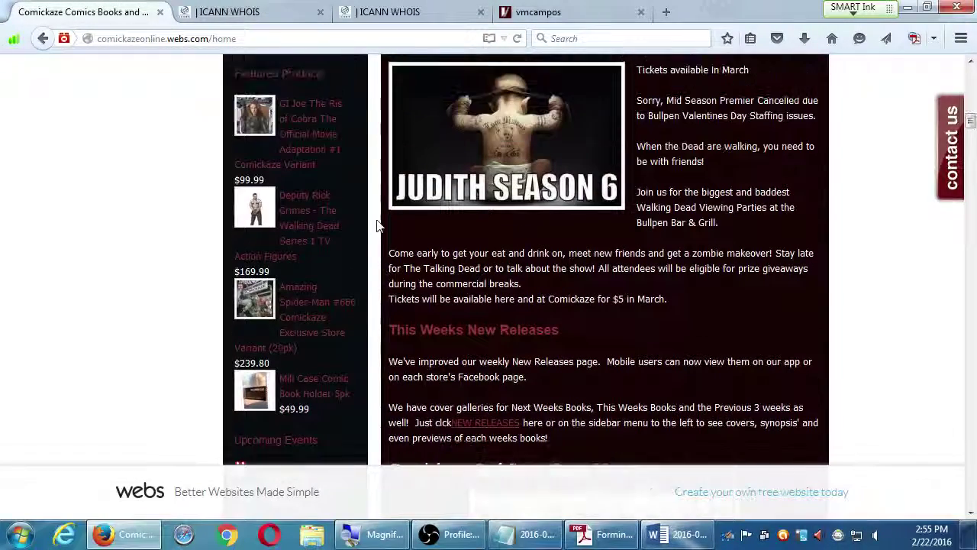
scroll(377, 225, up, 7)
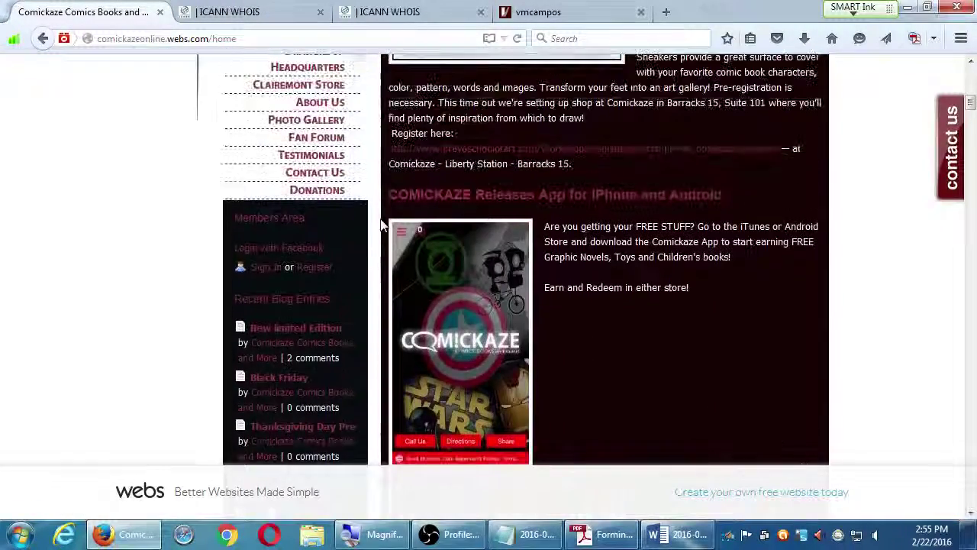
scroll(382, 225, up, 2)
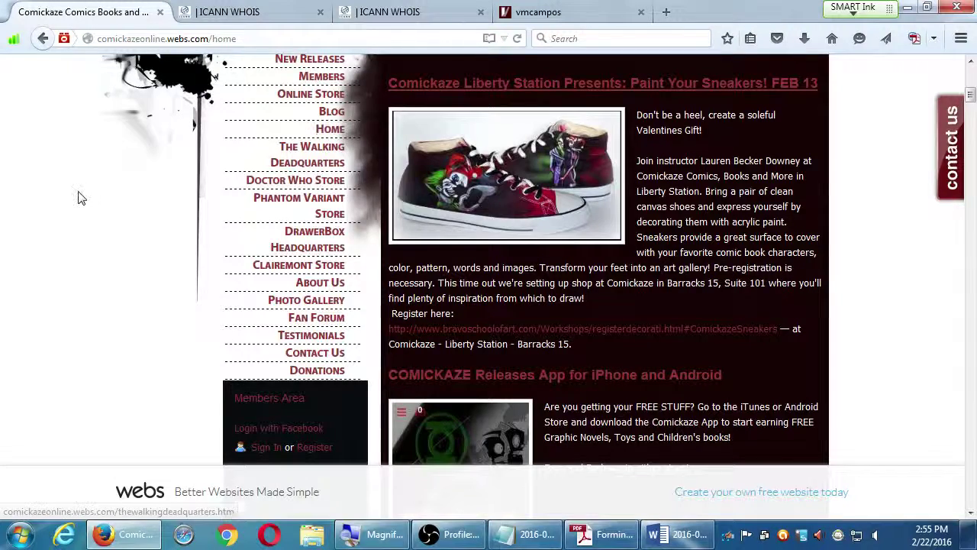
- Go back to the Google comic shop results and open the Comics-N-Stuff website
key(alt+Left)
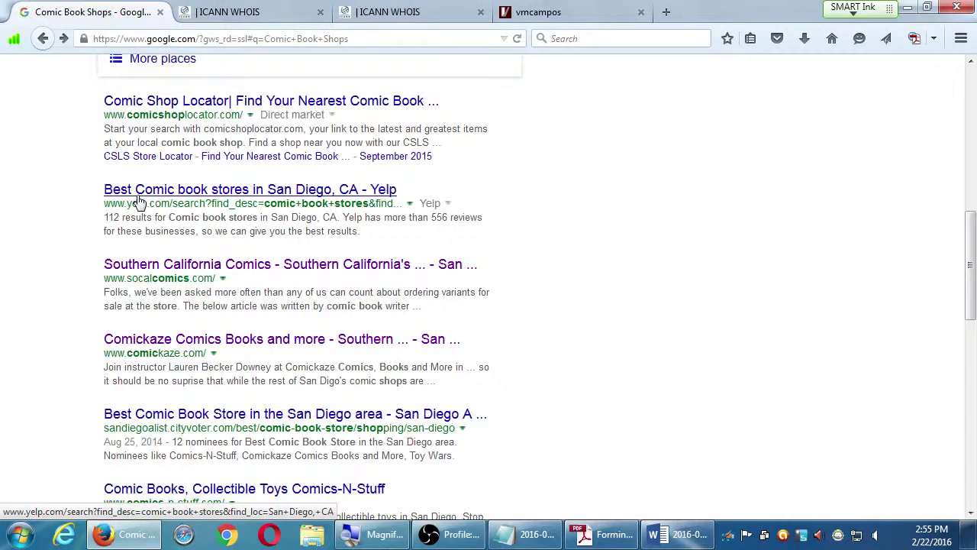
scroll(137, 203, down, 2)
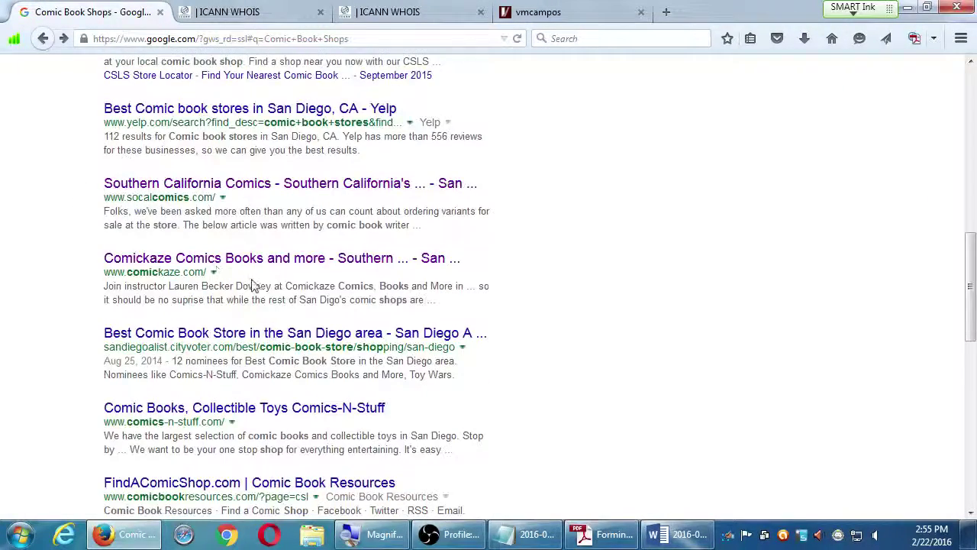
scroll(254, 286, down, 2)
click(278, 327)
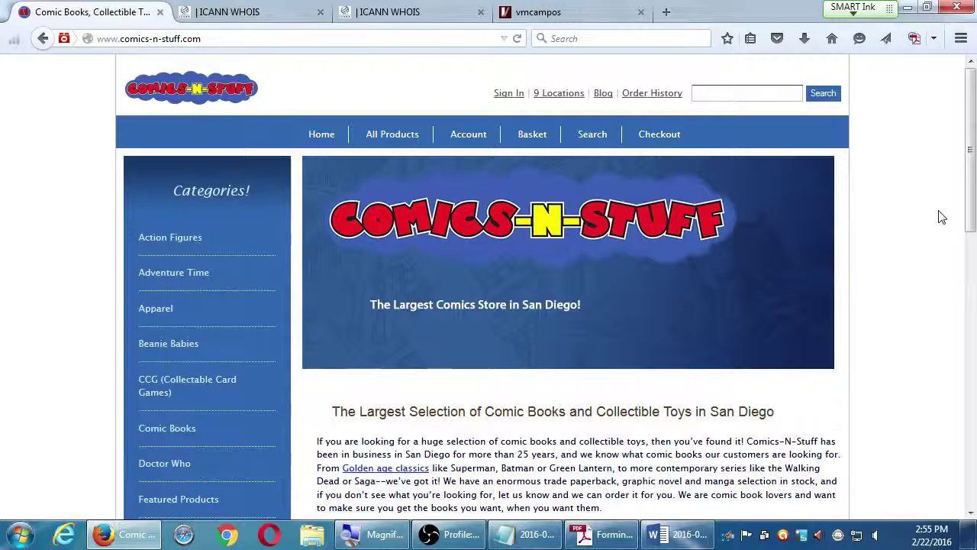
- Scroll the Comics-N-Stuff homepage down to its mailing-list signup
scroll(944, 217, down, 5)
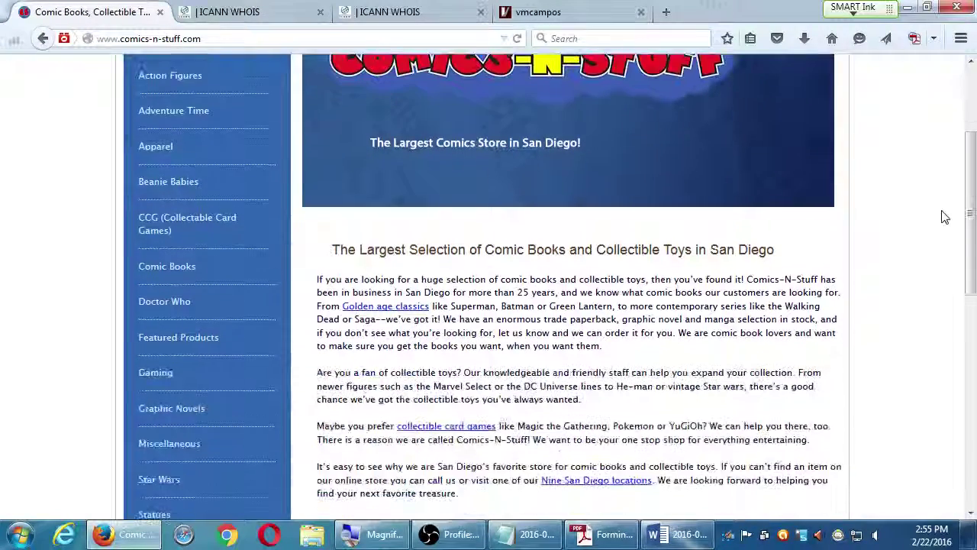
scroll(944, 218, down, 5)
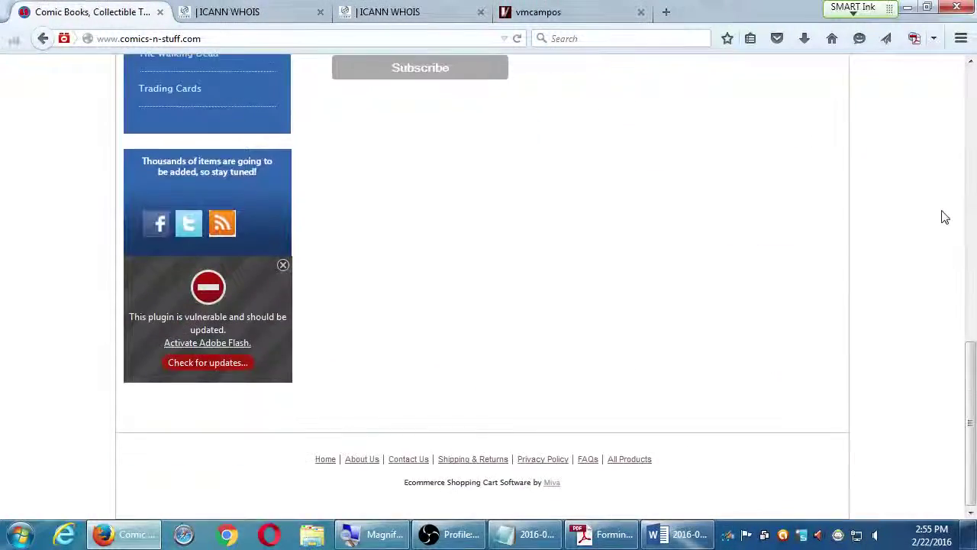
scroll(944, 218, up, 3)
scroll(944, 217, up, 8)
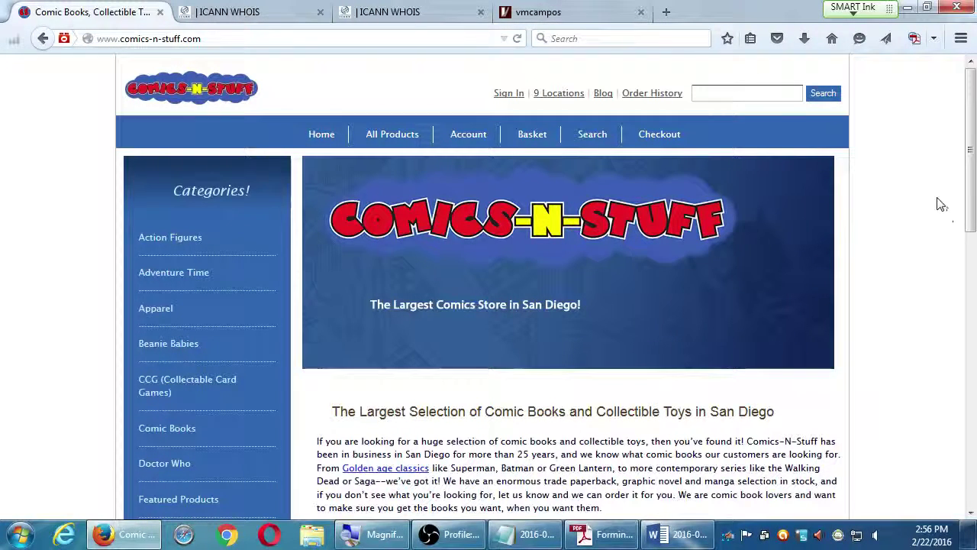
scroll(911, 210, down, 5)
scroll(911, 209, down, 3)
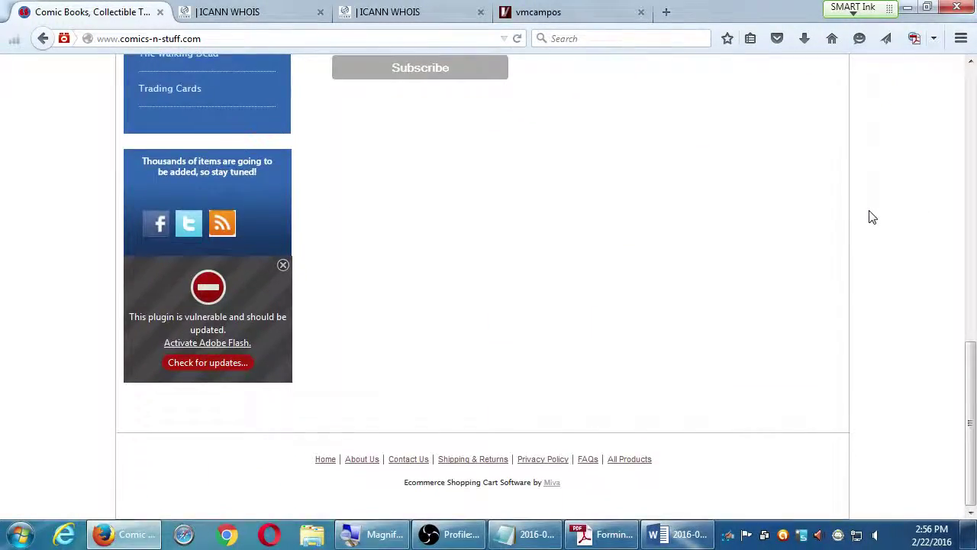
scroll(873, 217, up, 10)
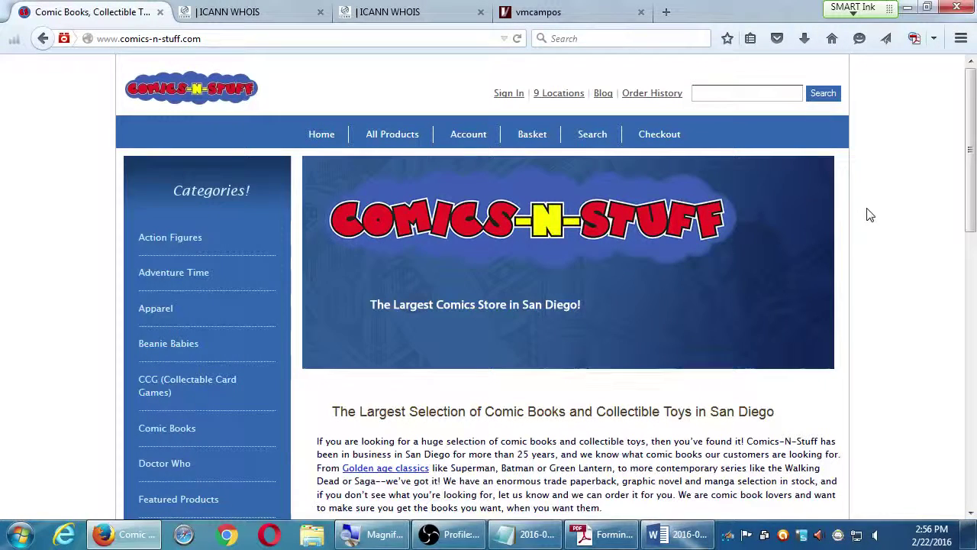
scroll(866, 209, down, 5)
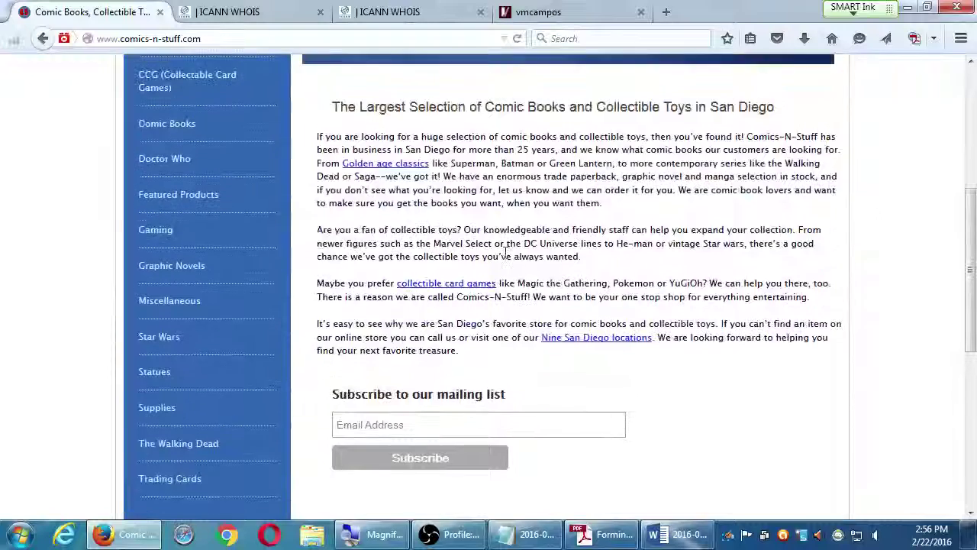
scroll(572, 282, down, 2)
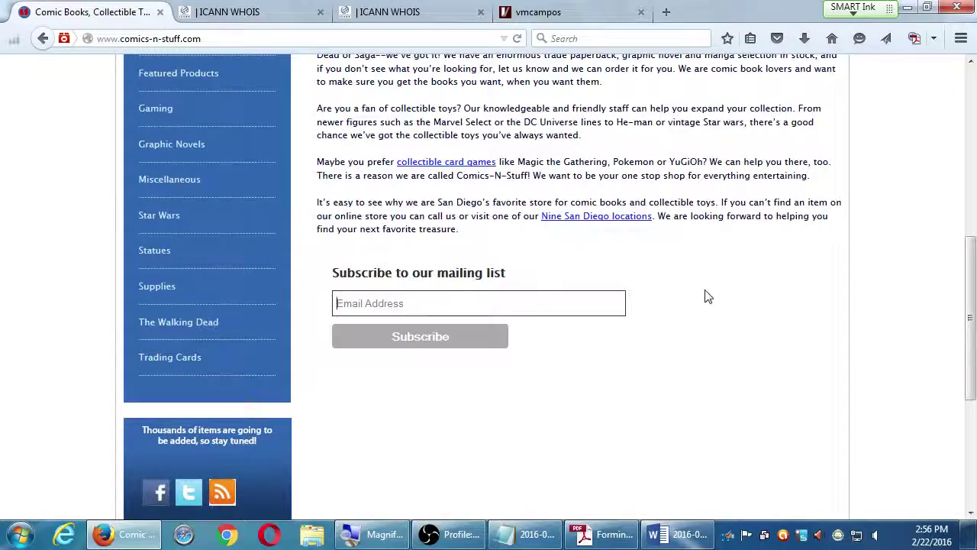
key(alt+Tab)
key(alt+Tab)
key(alt+Tab)
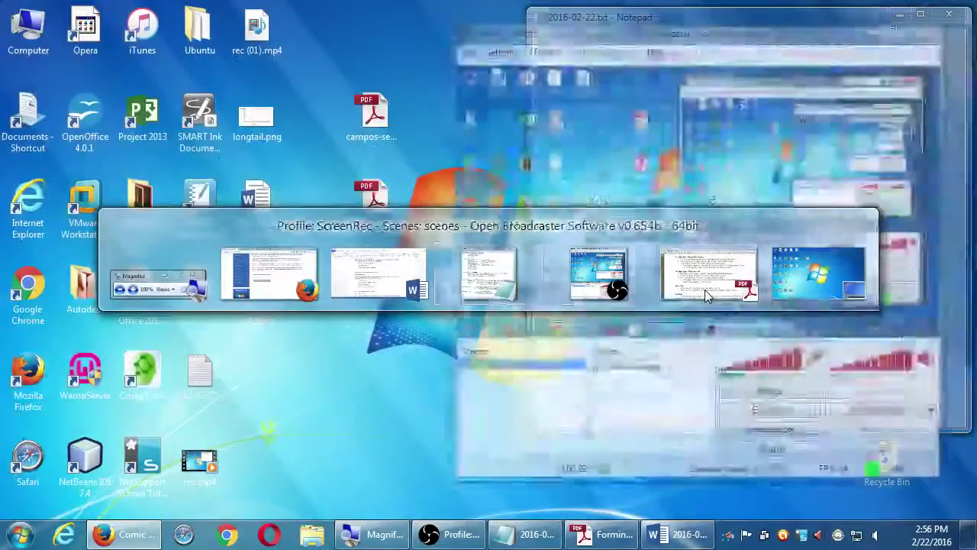
- In Word, zoom in and add the indented note 'Mailing list not optimized'
key(alt+Tab)
key(alt+Tab)
key(alt+Tab)
key(alt+Tab)
key(alt+Tab)
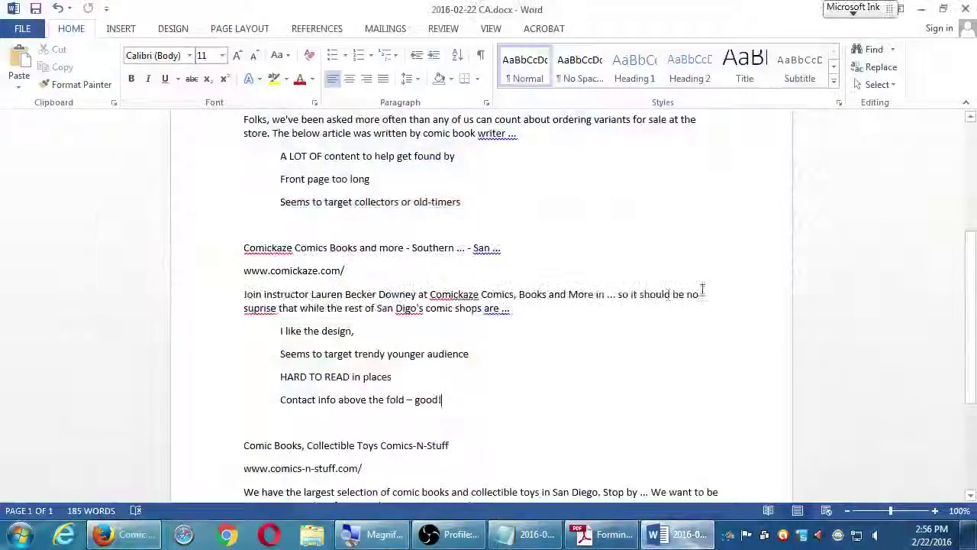
scroll(397, 342, down, 3)
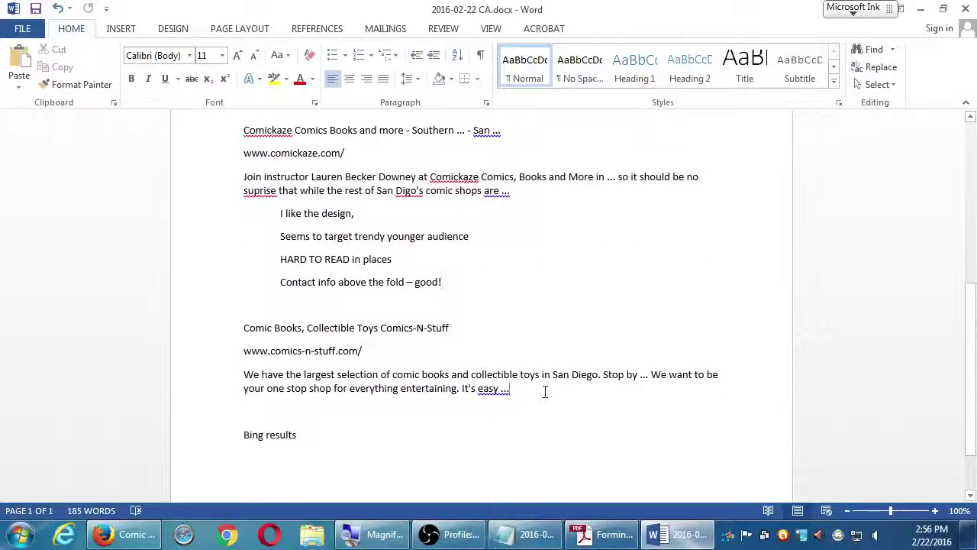
key(super+plus)
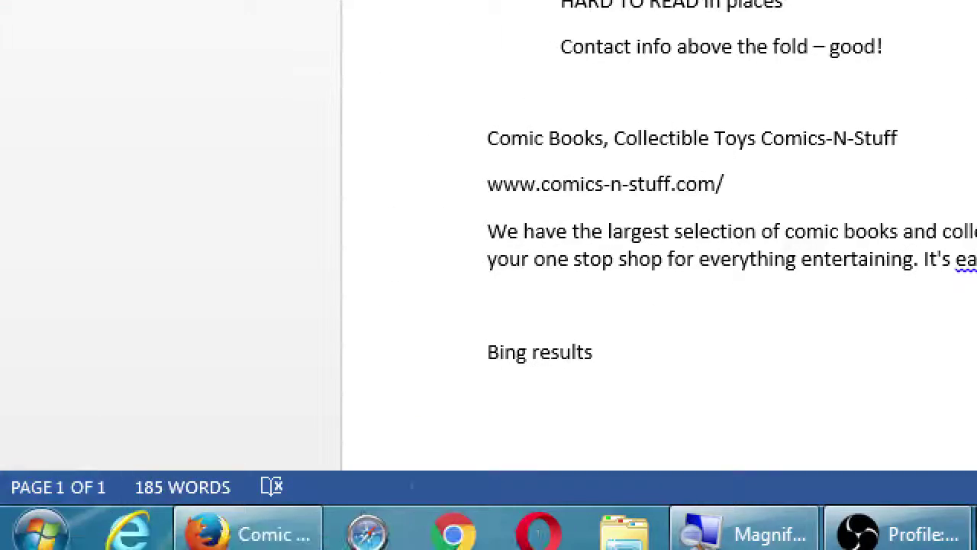
key(Return)
key(Tab)
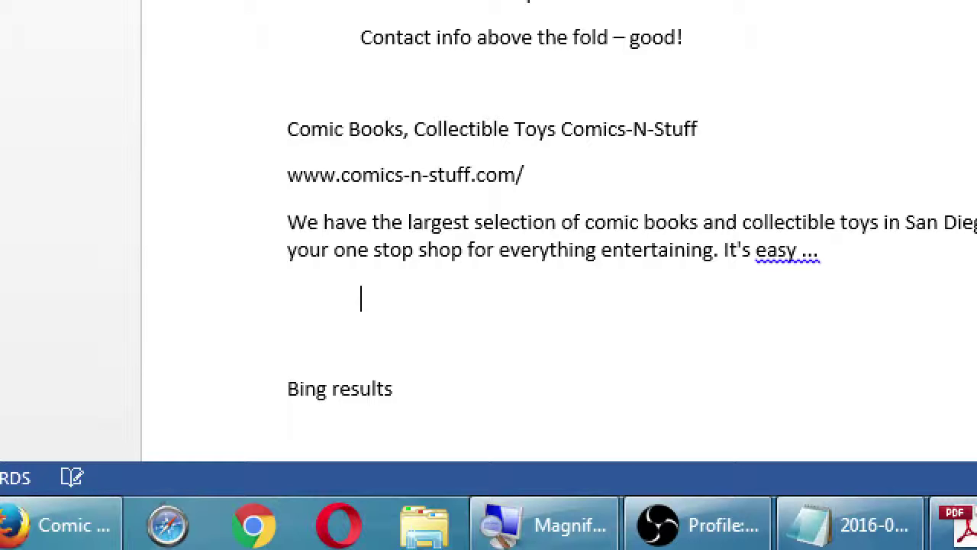
text(Mailing list)
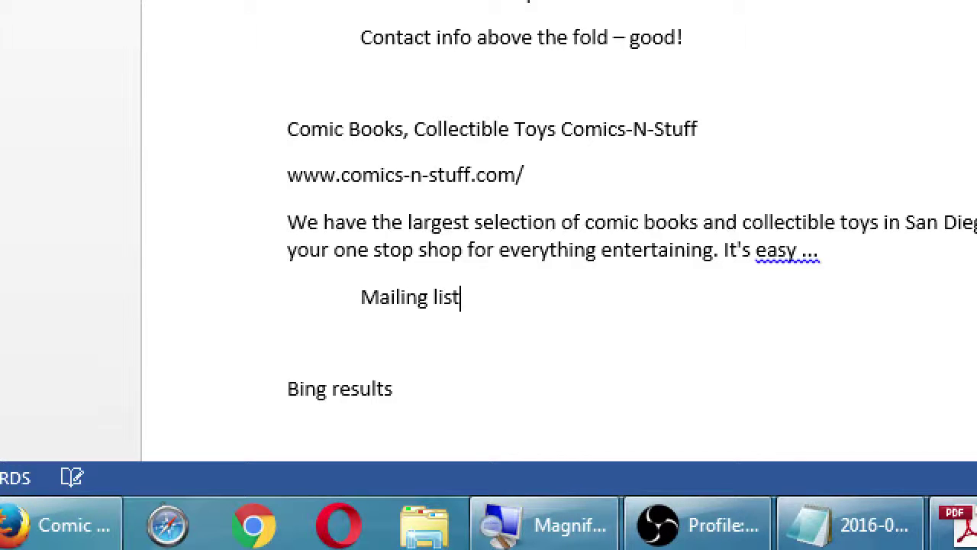
text( not optized)
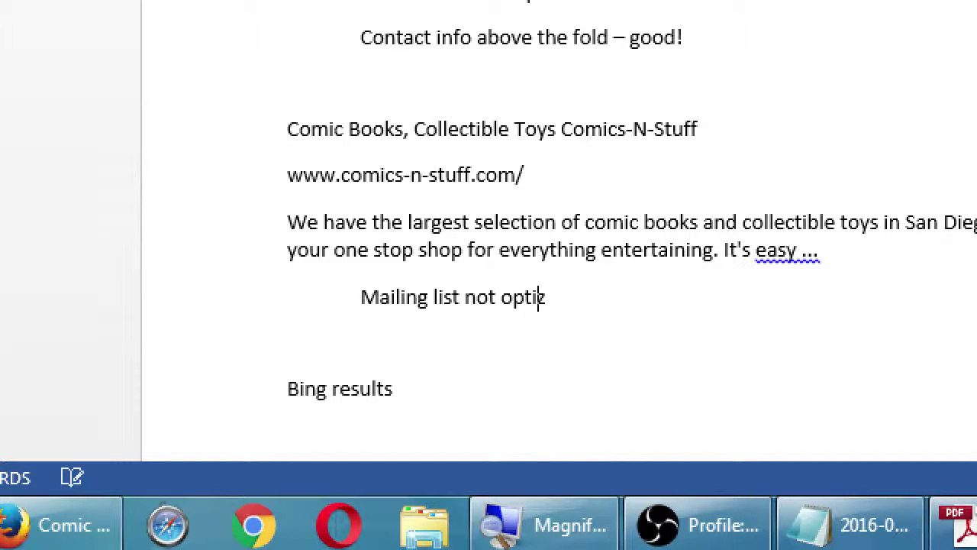
key(BackSpace)
key(BackSpace)
key(BackSpace)
text(imized)
- Add '(Mailing lists are good: but ENTICE people to join)' one indent level deeper
key(Return)
key(Tab)
text(()
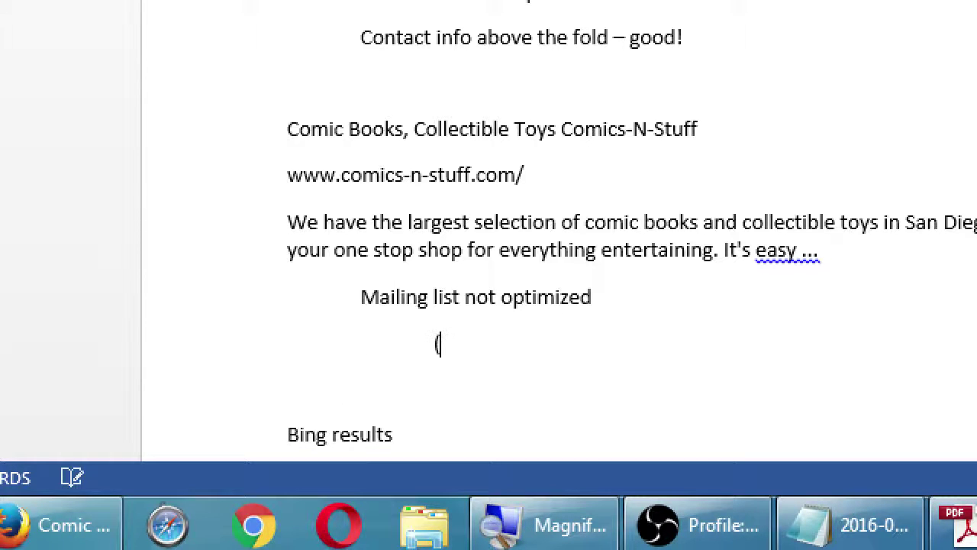
text(Mailing)
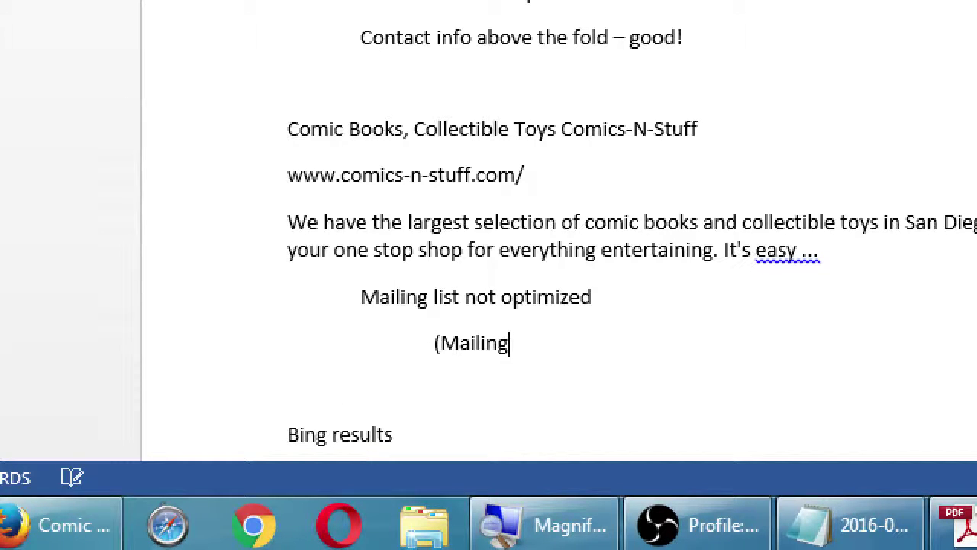
text( lists are good: but)
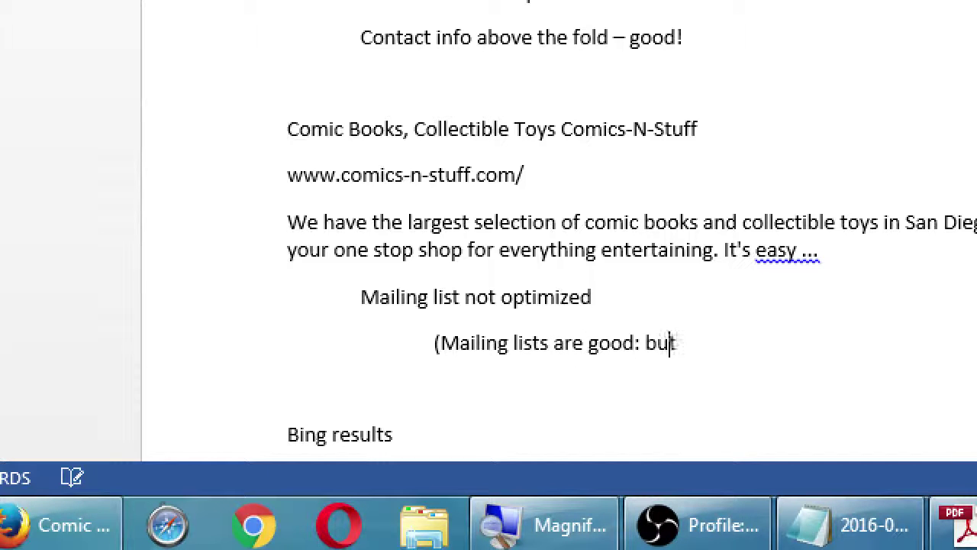
text( ENTICE peop)
text(enroll)
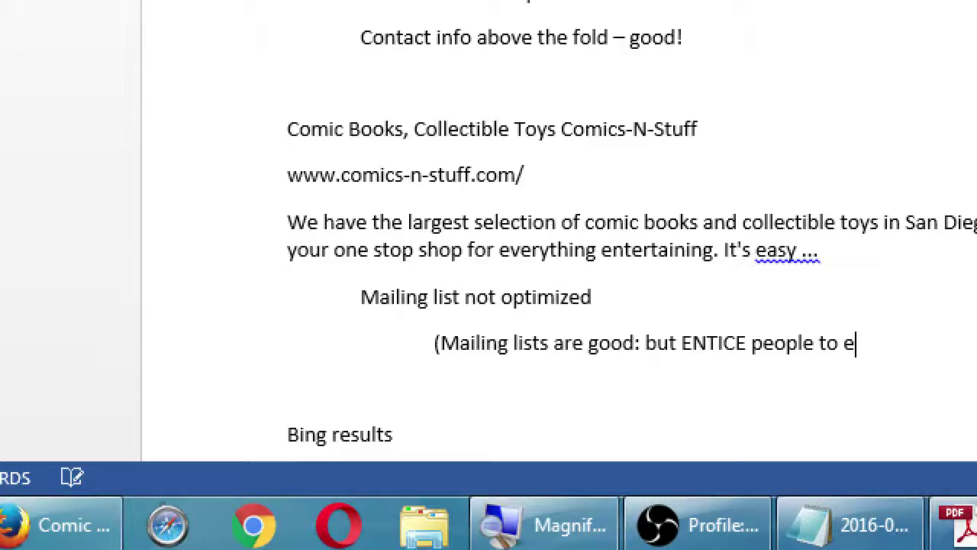
key(BackSpace)
key(BackSpace)
key(BackSpace)
key(BackSpace)
key(BackSpace)
key(BackSpace)
text(join))
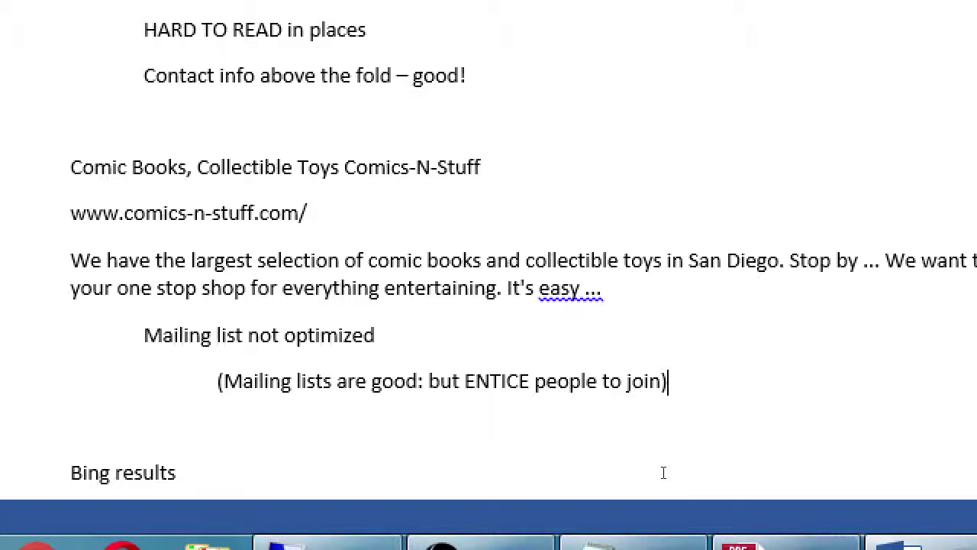
key(super+minus)
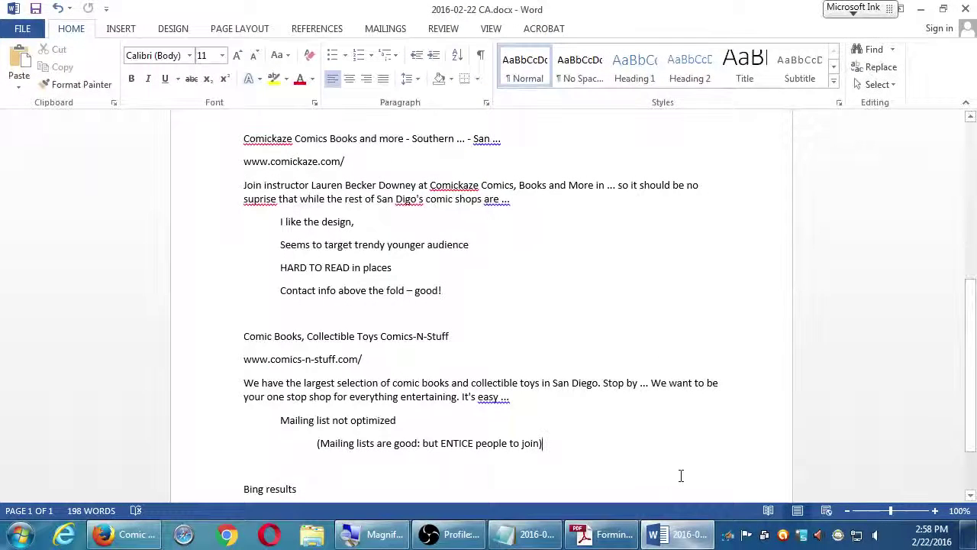
- Bring Firefox back and browse the Comics-N-Stuff Statues category page
click(116, 534)
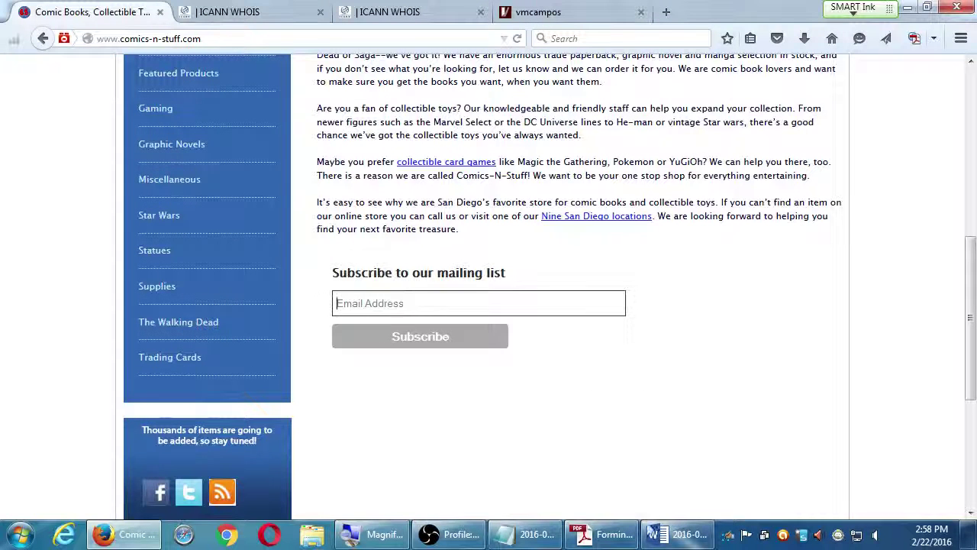
click(164, 255)
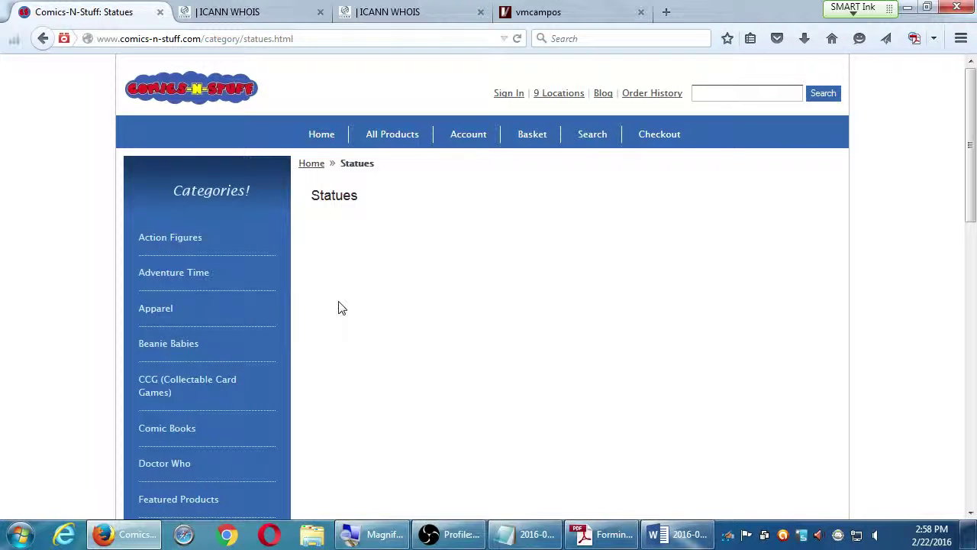
scroll(341, 308, down, 10)
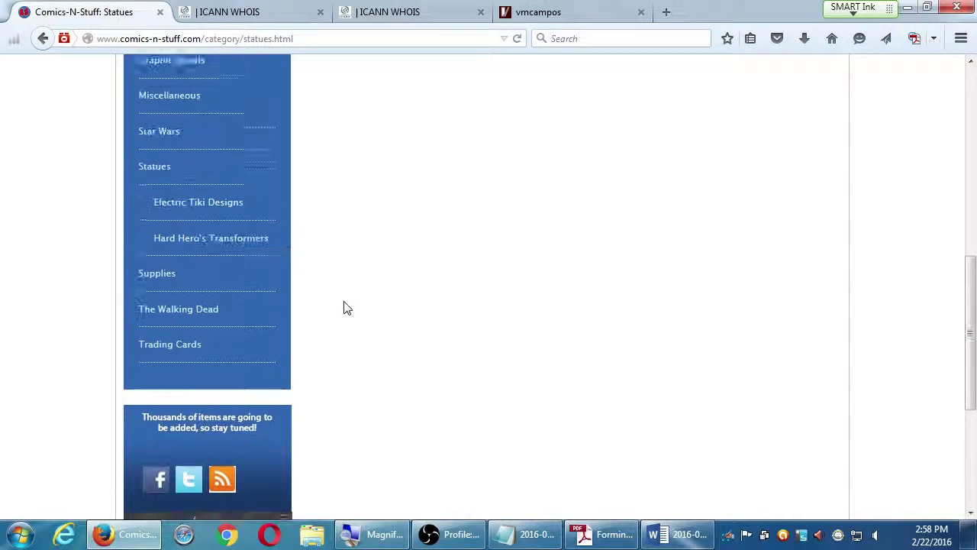
scroll(343, 306, up, 5)
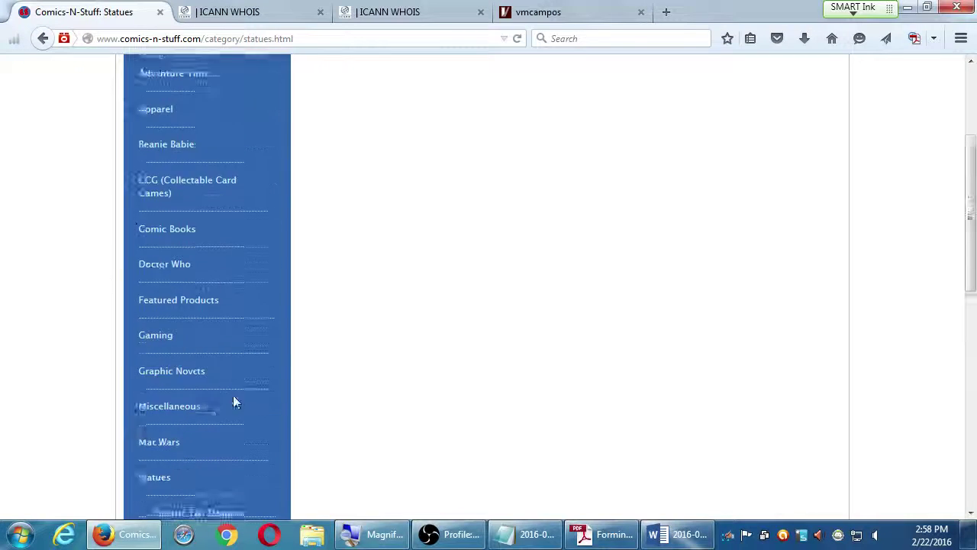
scroll(232, 396, down, 8)
scroll(222, 217, up, 2)
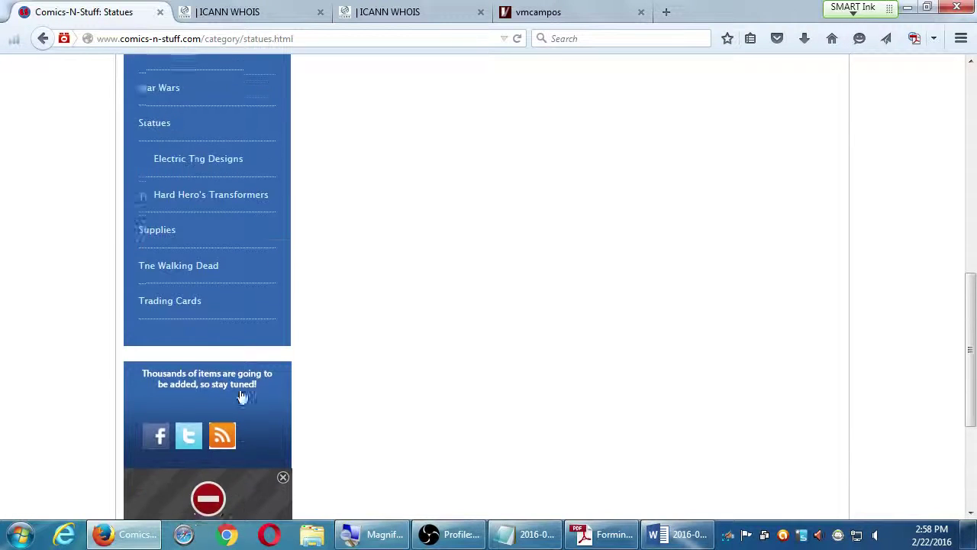
- View the Electric Tiki Designs and Action Figures pages, scrolling the Star Wars figures
click(221, 165)
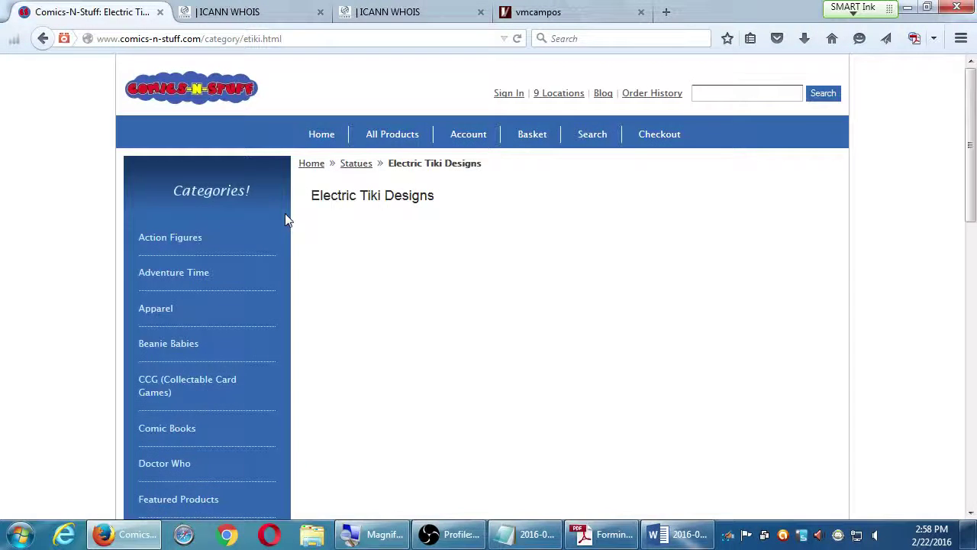
click(165, 243)
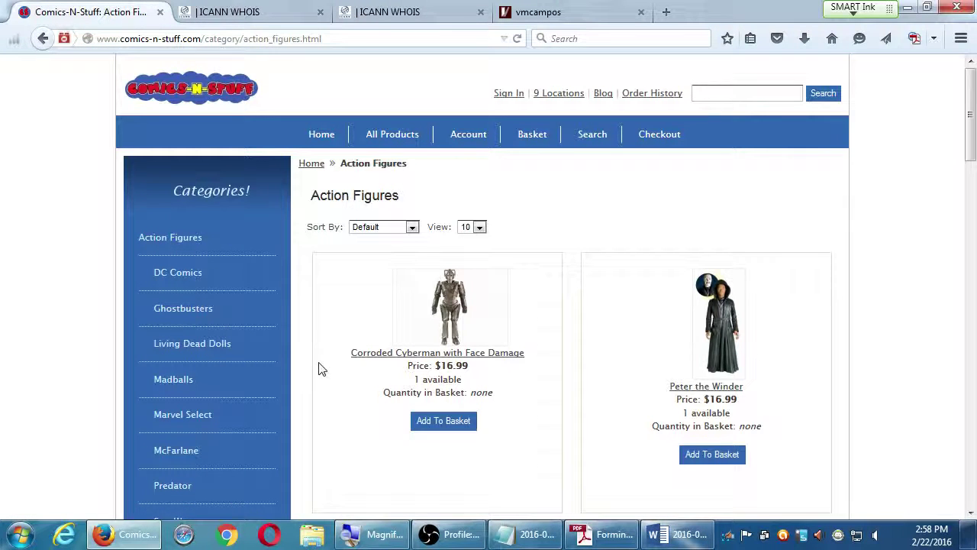
scroll(321, 369, down, 10)
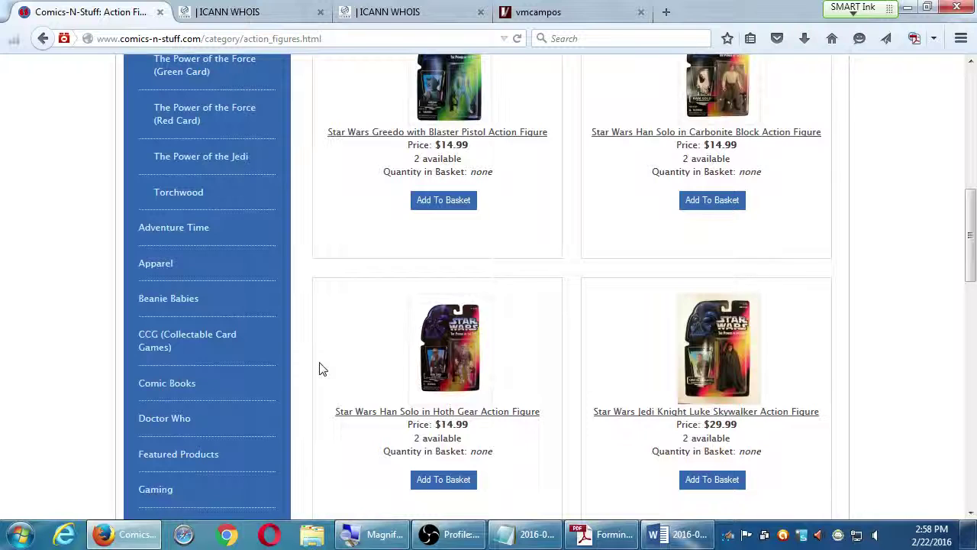
scroll(321, 369, up, 2)
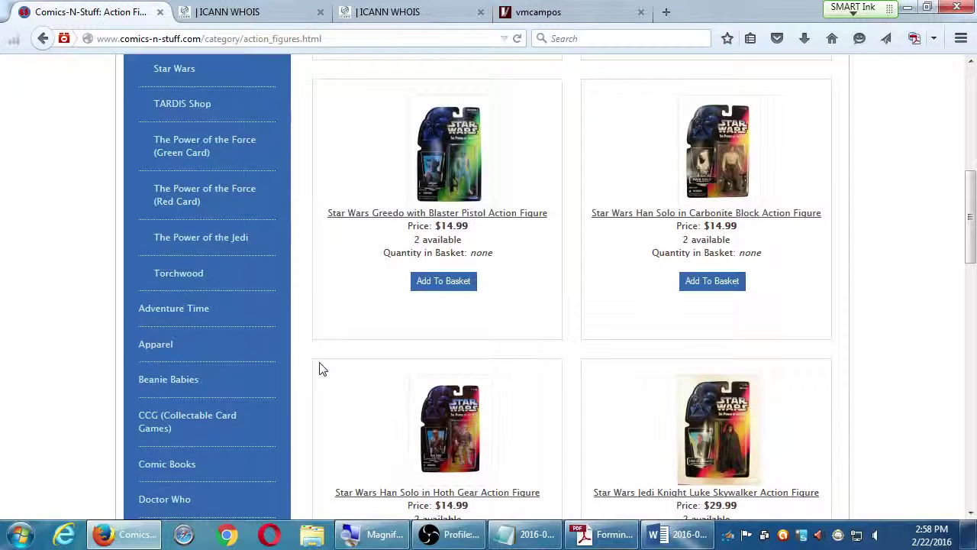
scroll(321, 368, down, 6)
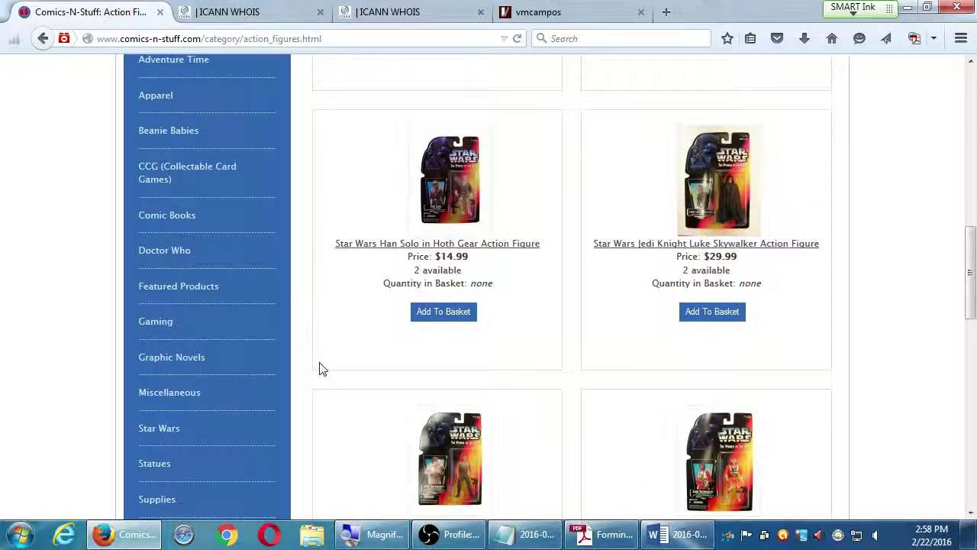
scroll(320, 369, down, 4)
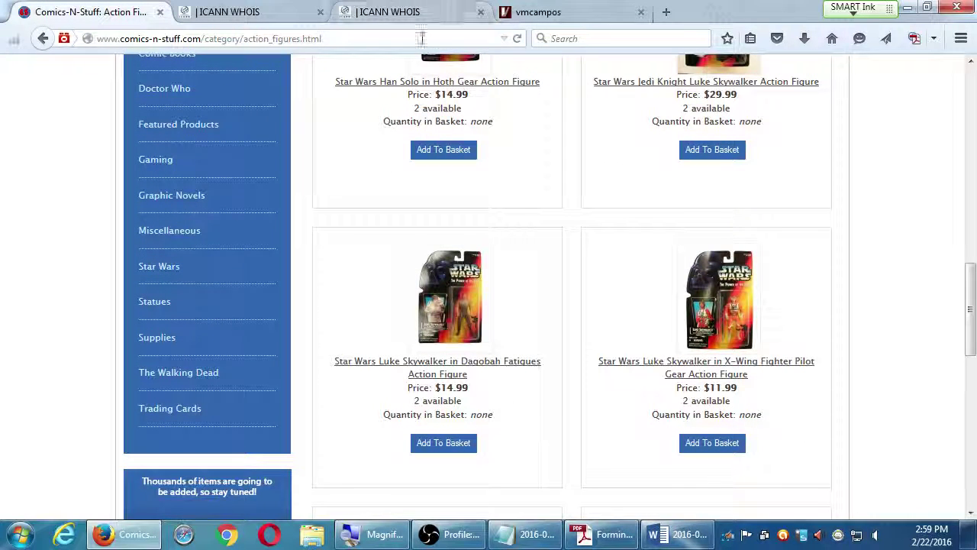
- Minimize Firefox, reread the Word notes from the top, then bring up the Long Tail Strategy PDF
click(907, 8)
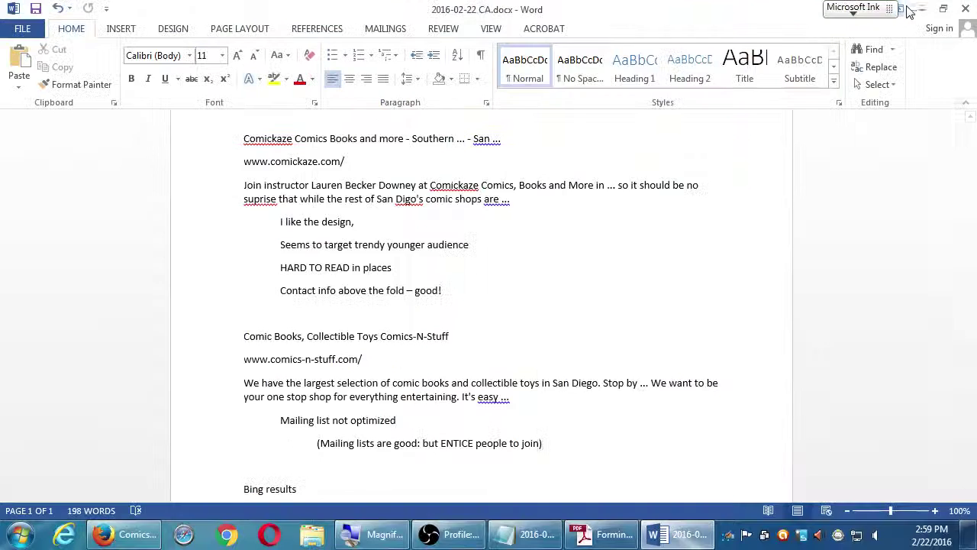
scroll(676, 270, up, 5)
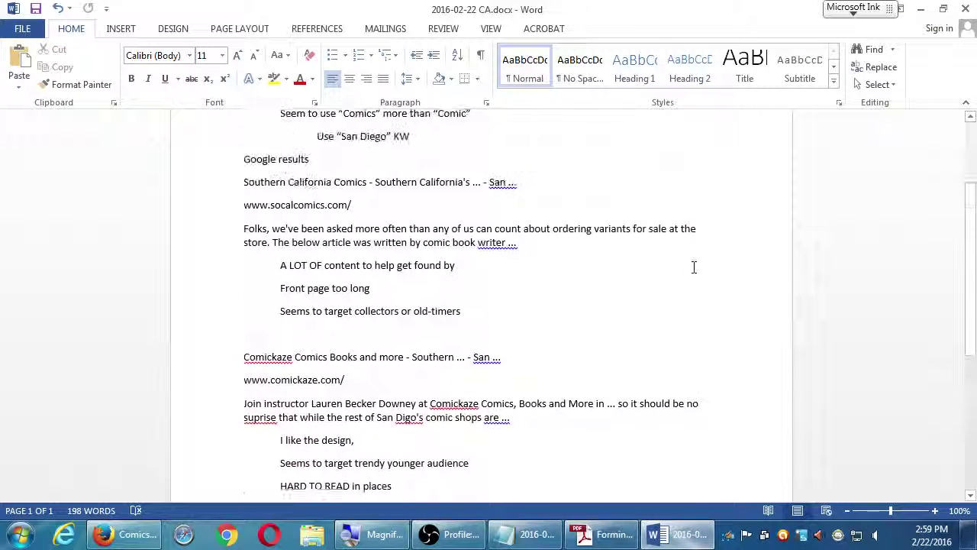
scroll(693, 266, up, 3)
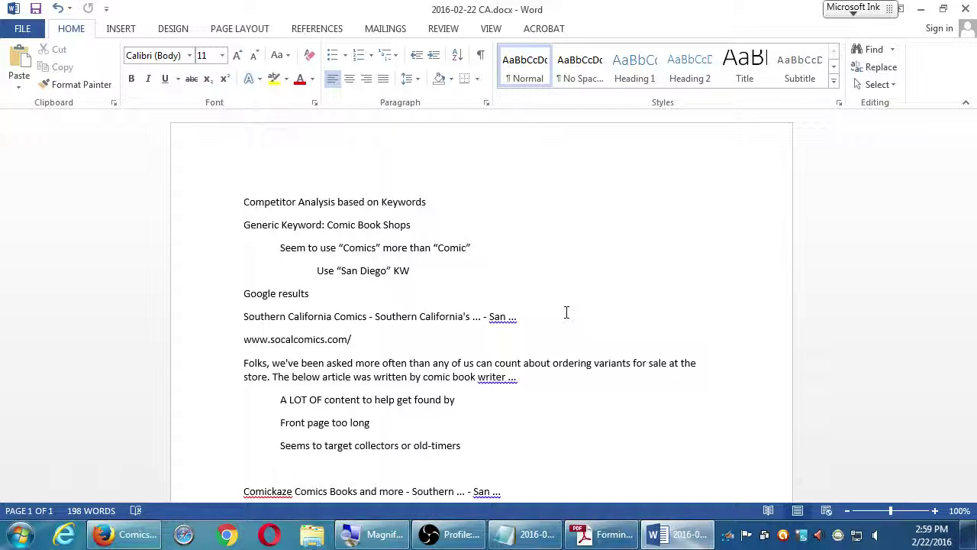
click(448, 527)
click(449, 528)
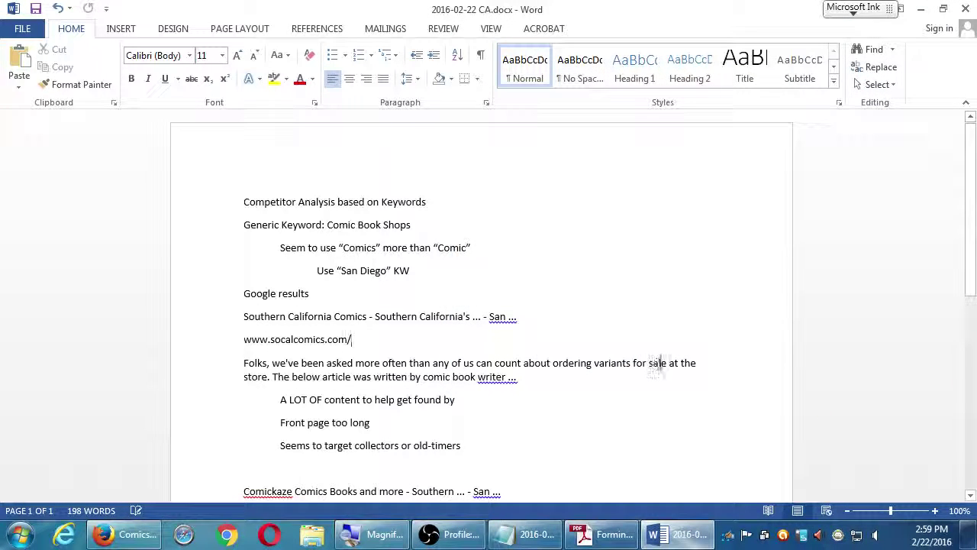
scroll(661, 359, down, 3)
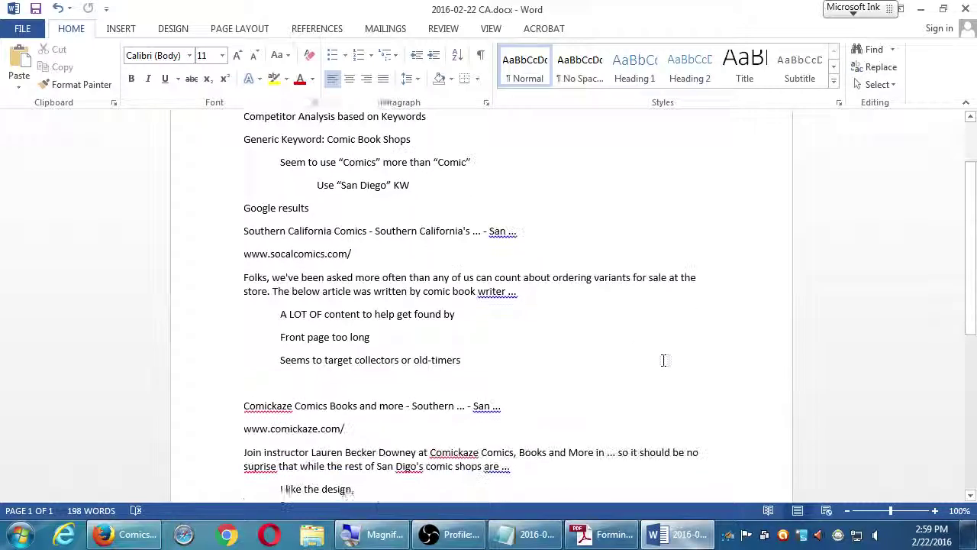
click(599, 534)
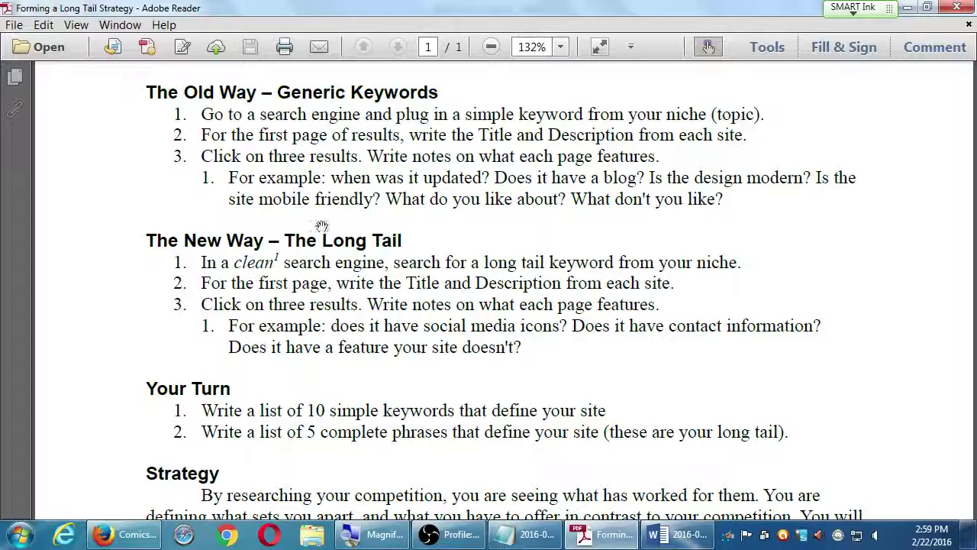
- Drag the PDF to read the Old Way and New Way steps, then minimize Adobe Reader
drag(251, 98, 252, 153)
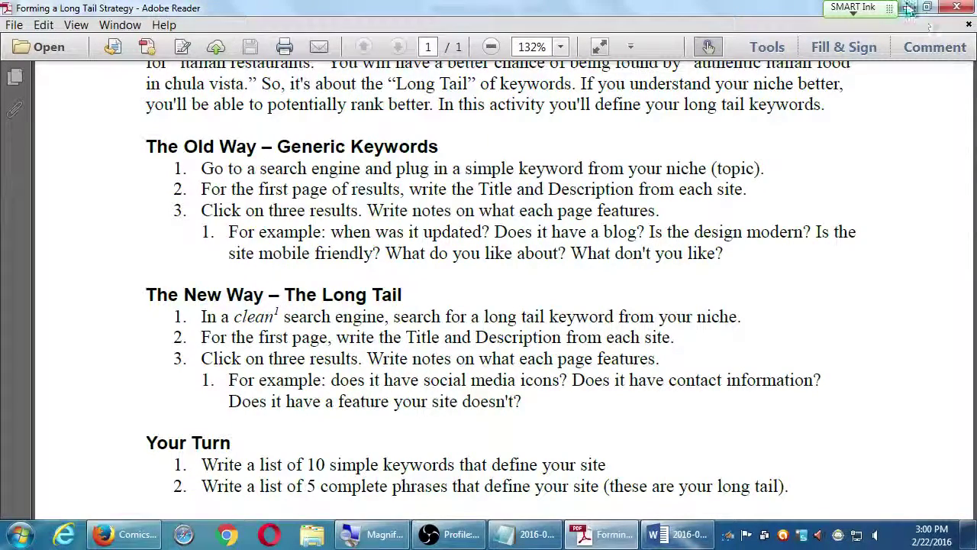
click(908, 8)
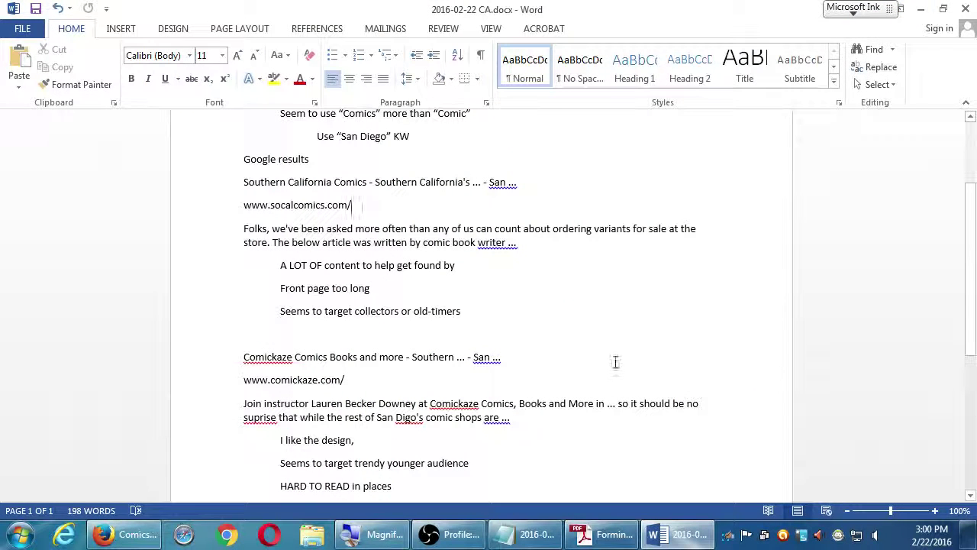